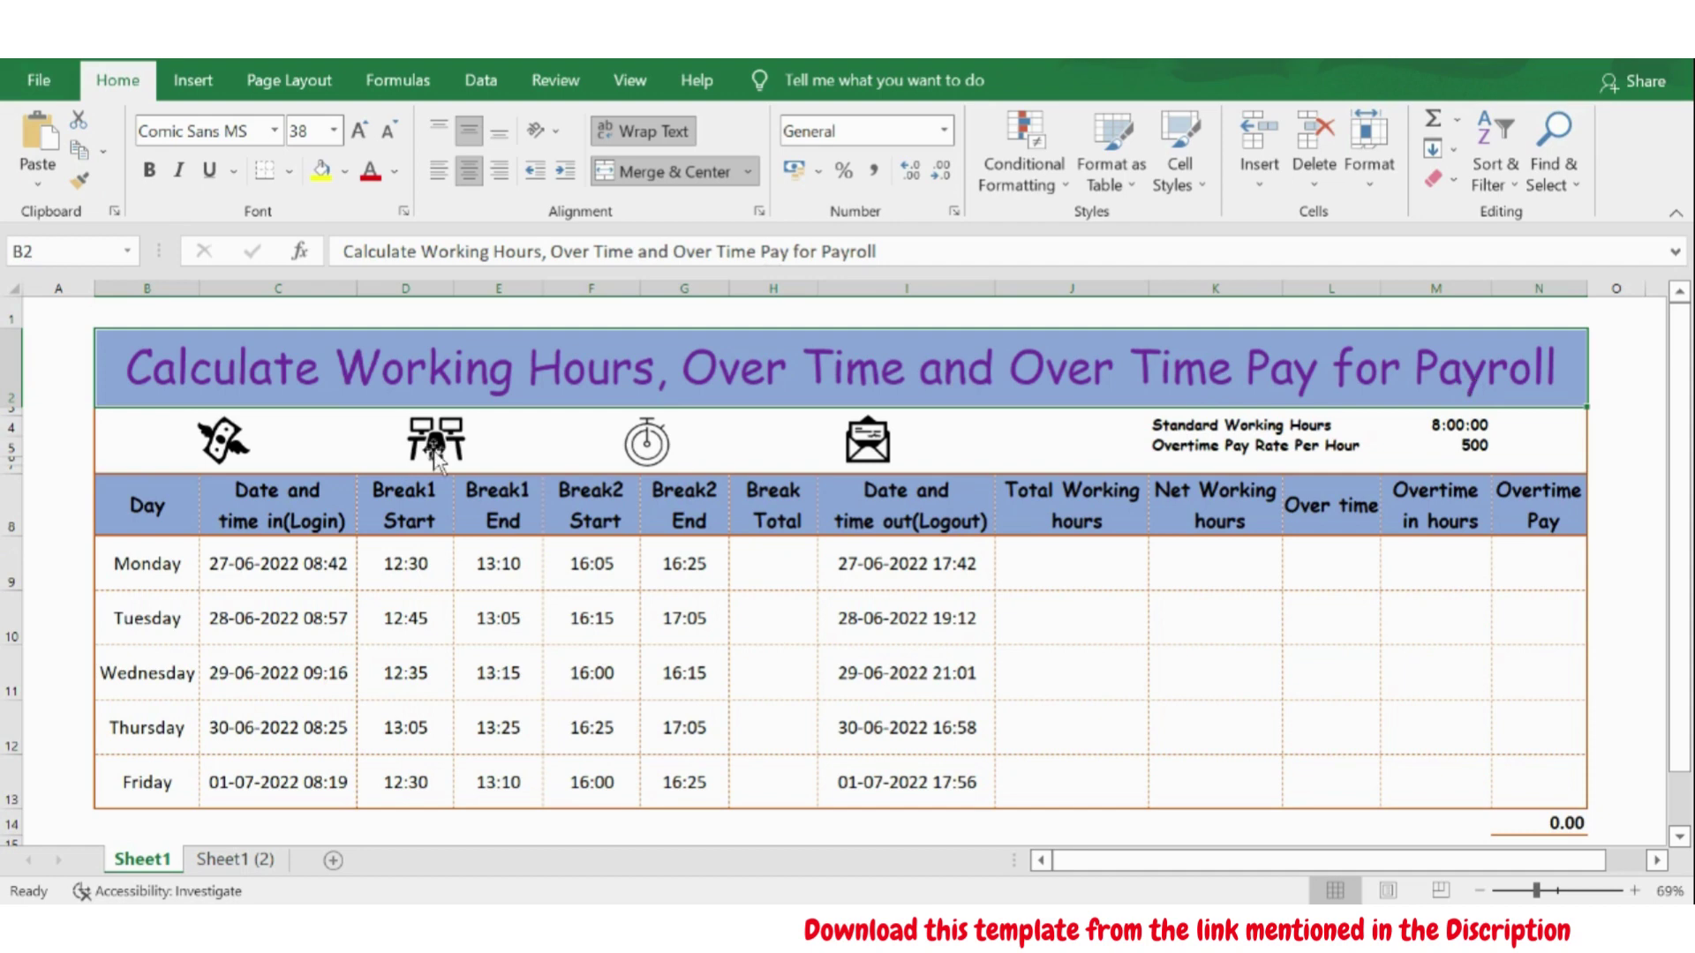
Review the timesheet column headings, from Day and login through the break columns to Break Total.
{"action": "left_click", "coordinate": [157, 506]}
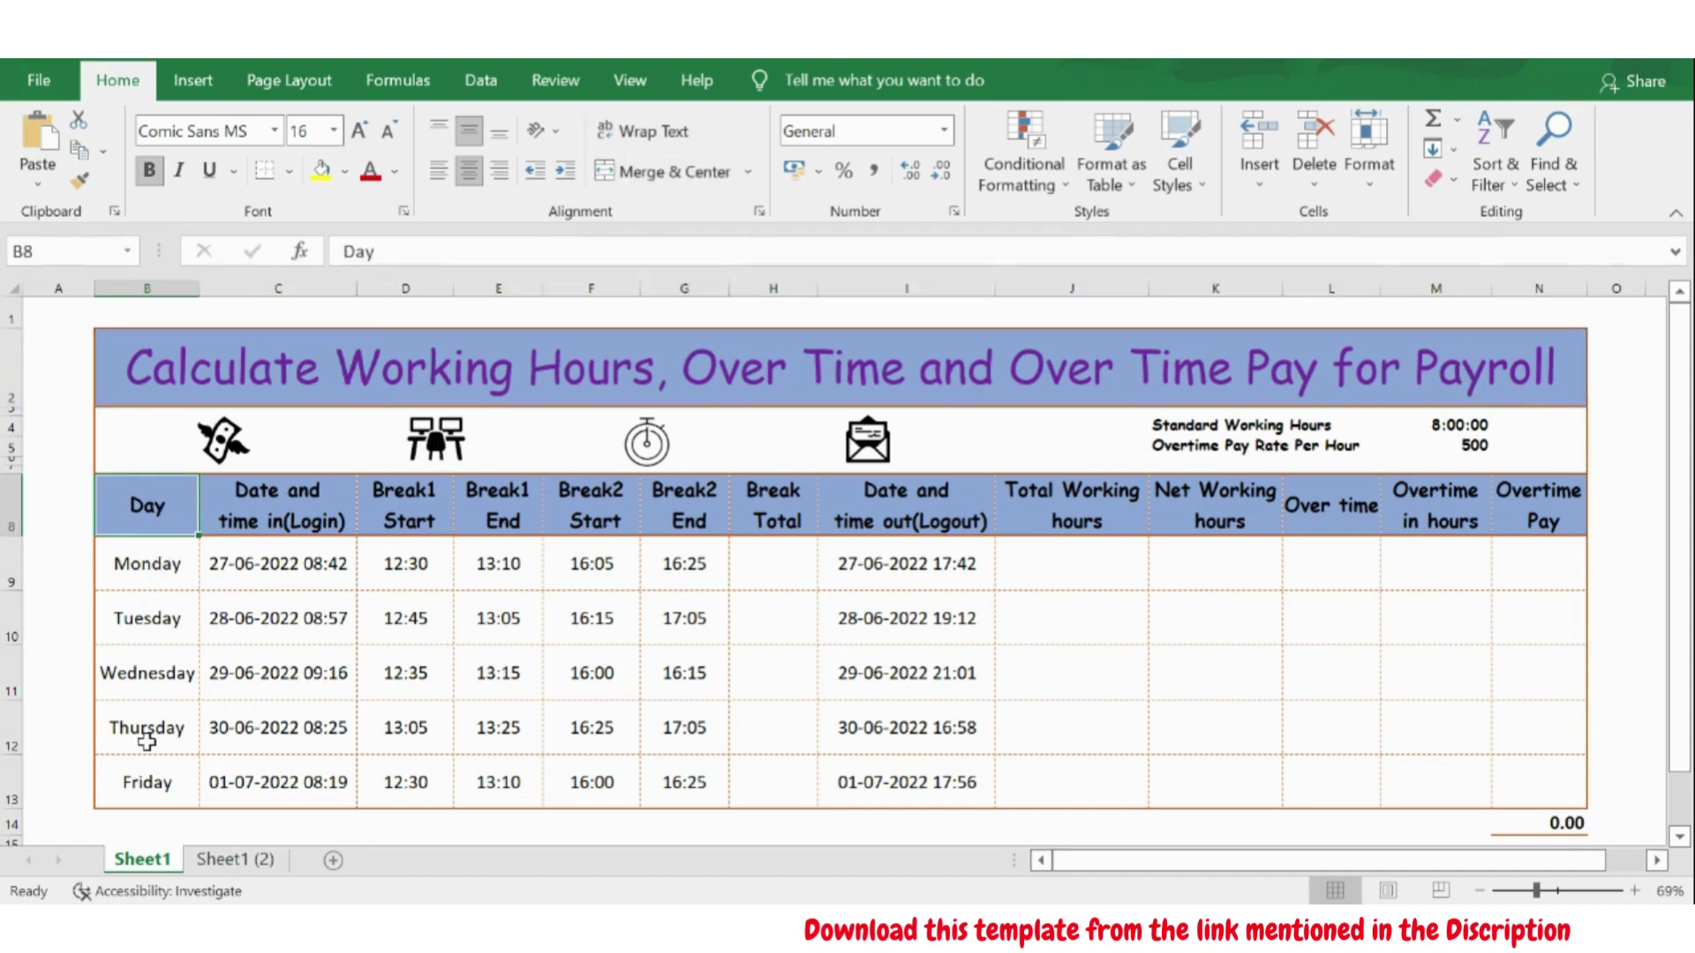
{"action": "left_click", "coordinate": [331, 288]}
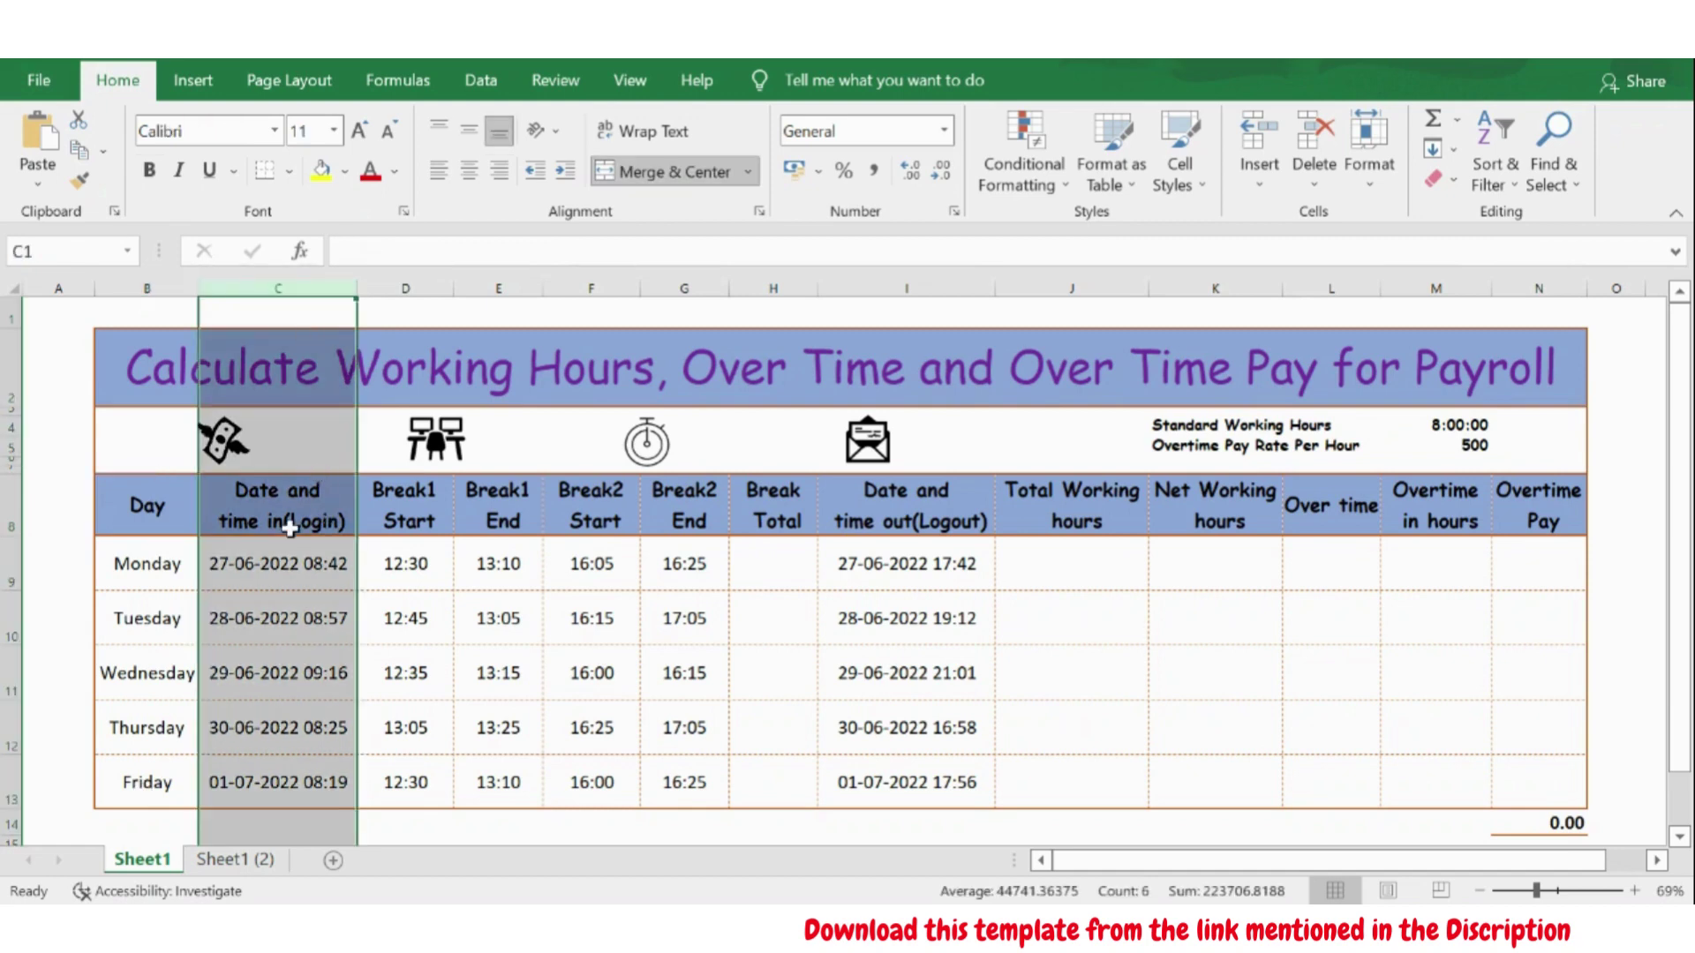
{"action": "left_click", "coordinate": [829, 529]}
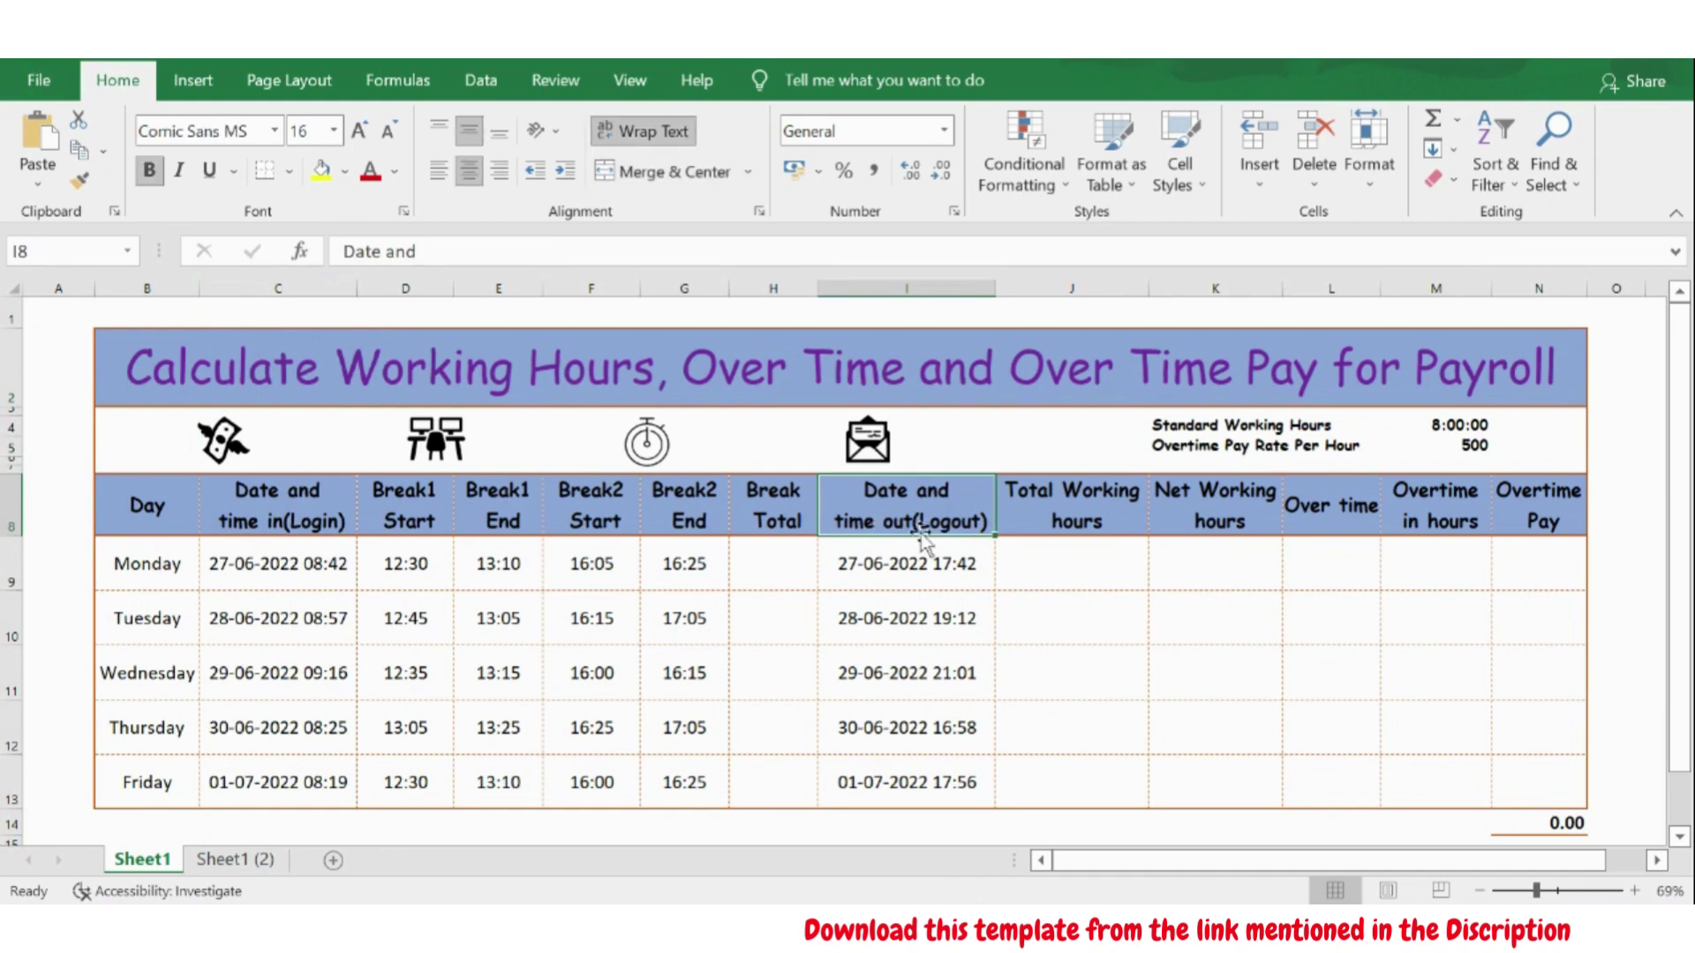
{"action": "left_click", "coordinate": [434, 528]}
{"action": "left_click", "coordinate": [533, 526]}
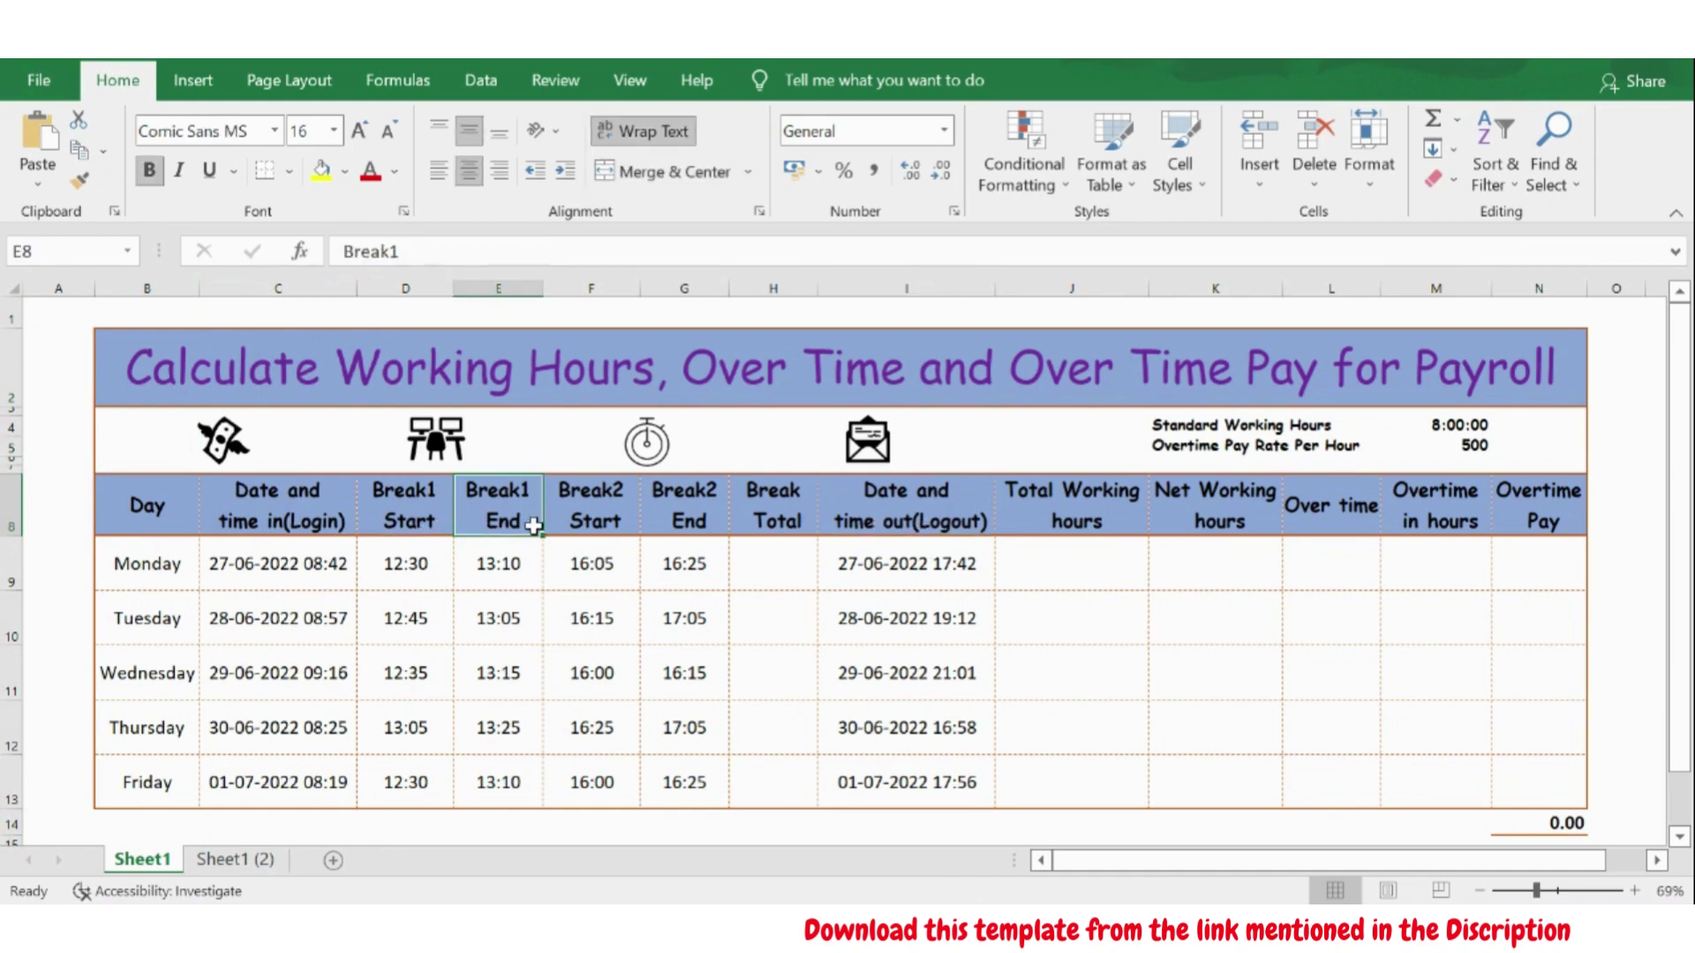
{"action": "left_click", "coordinate": [604, 527]}
{"action": "left_click", "coordinate": [684, 522]}
{"action": "left_click", "coordinate": [806, 525]}
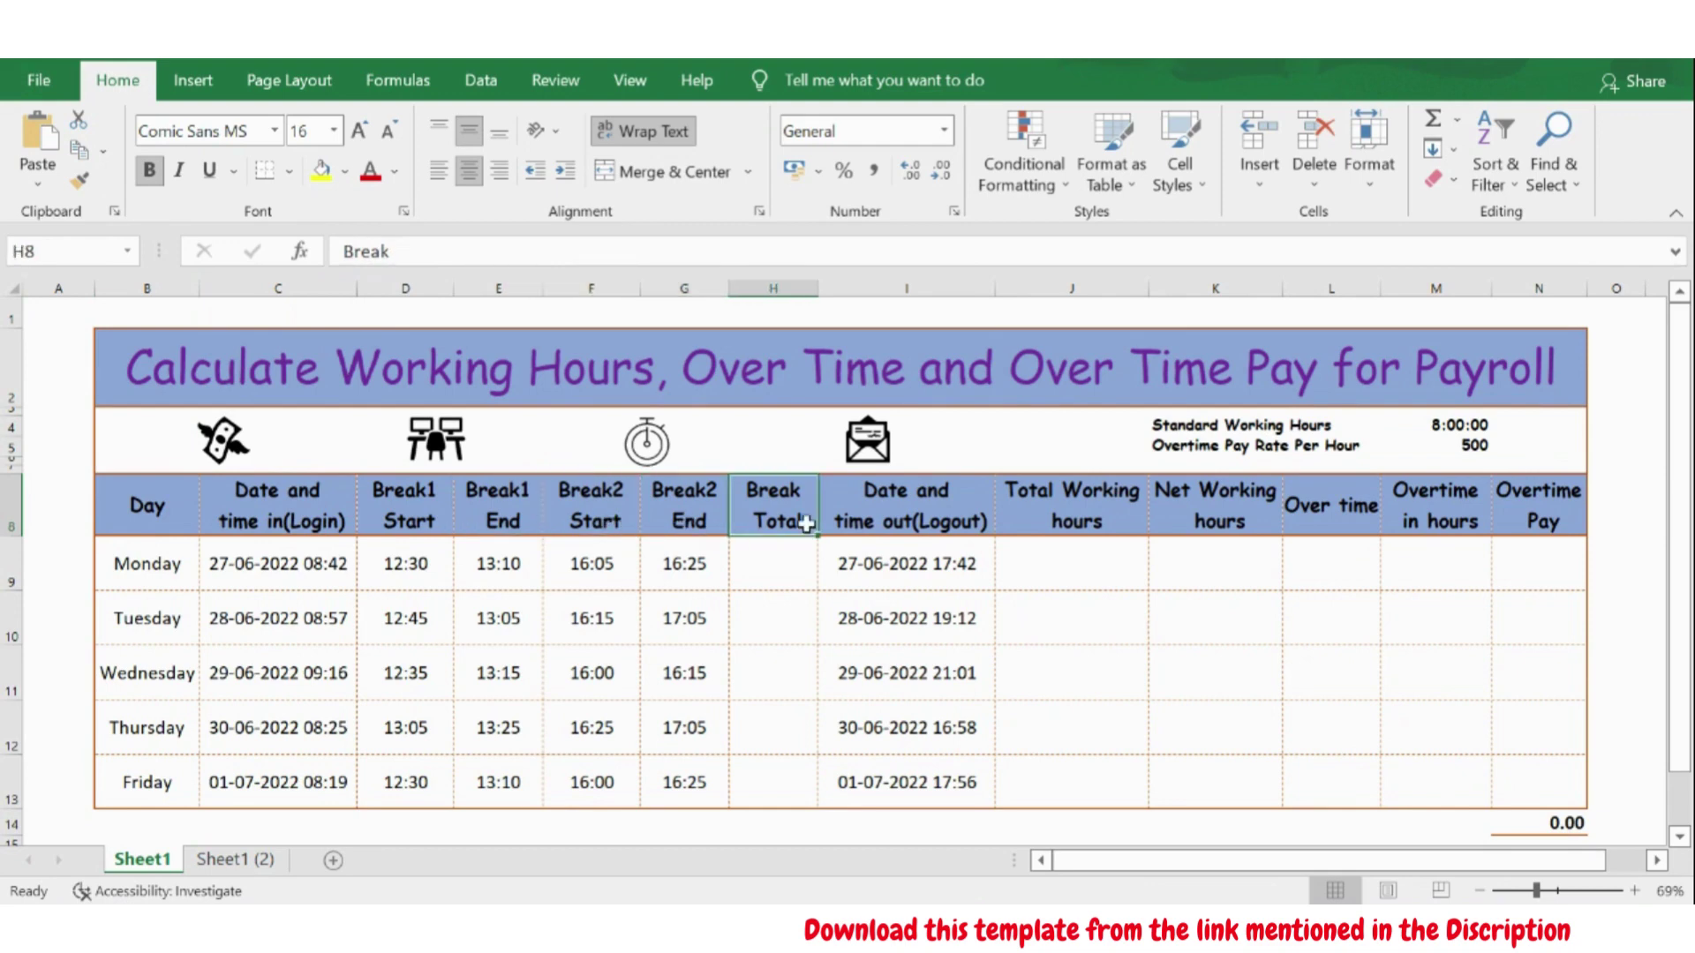
Enter =(E9-D9)+(G9-F9) in Monday's Break Total cell H9.
{"action": "left_click", "coordinate": [789, 561]}
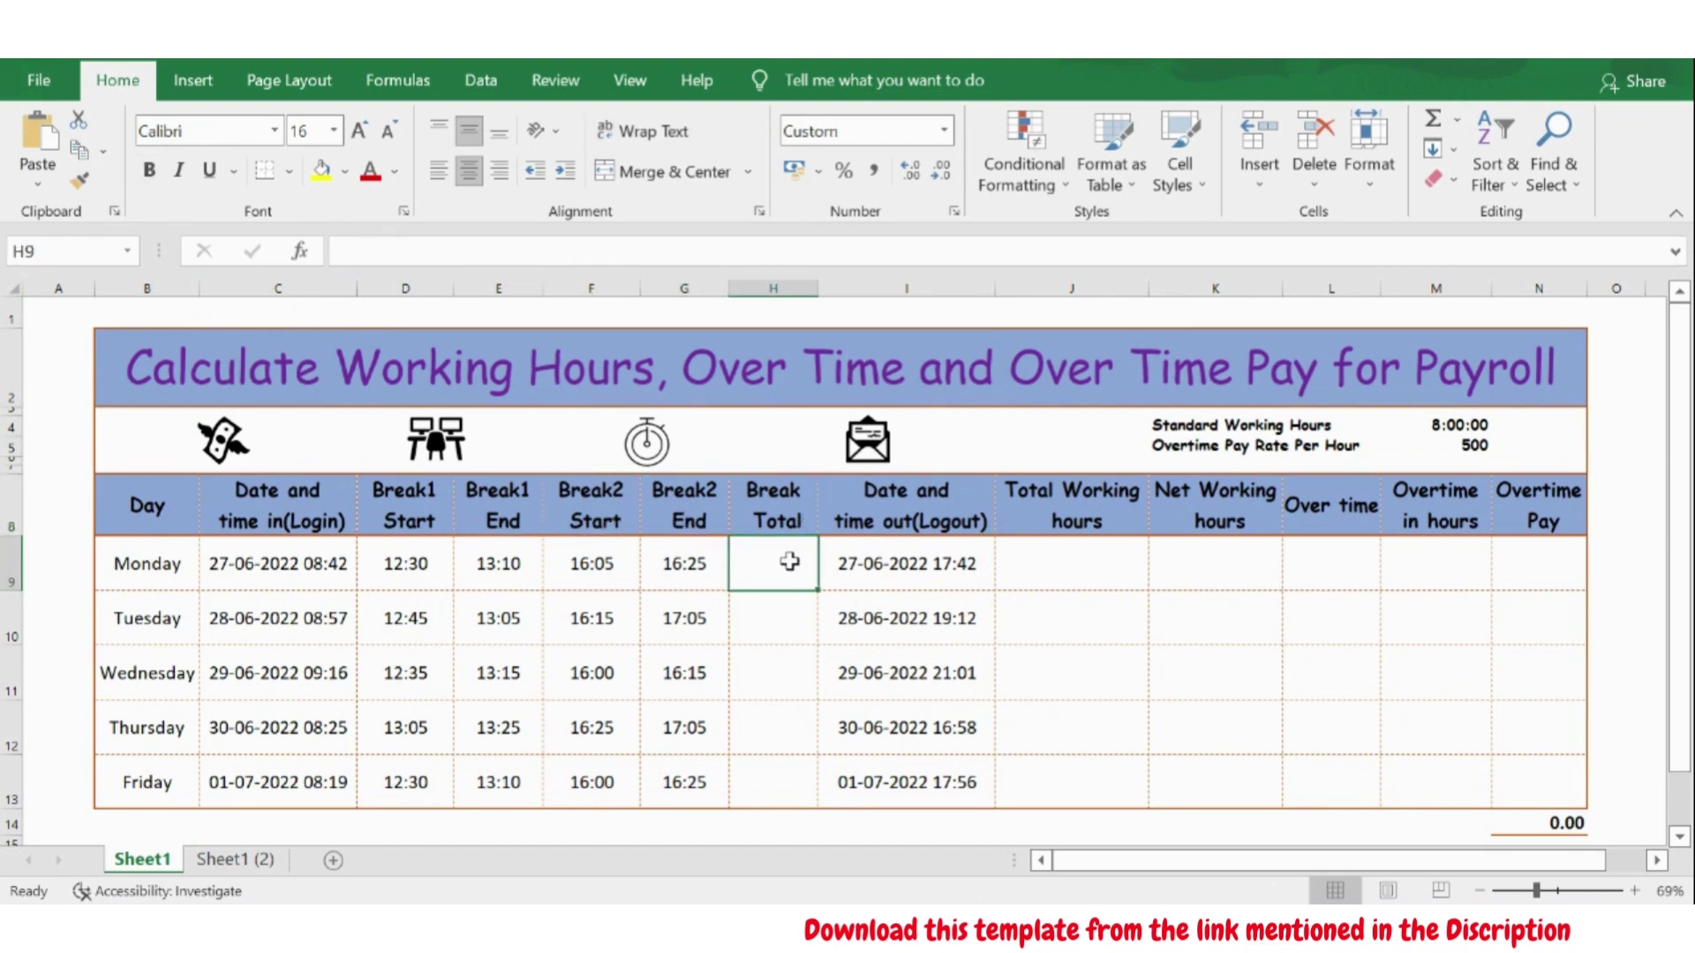
{"action": "type", "text": "="}
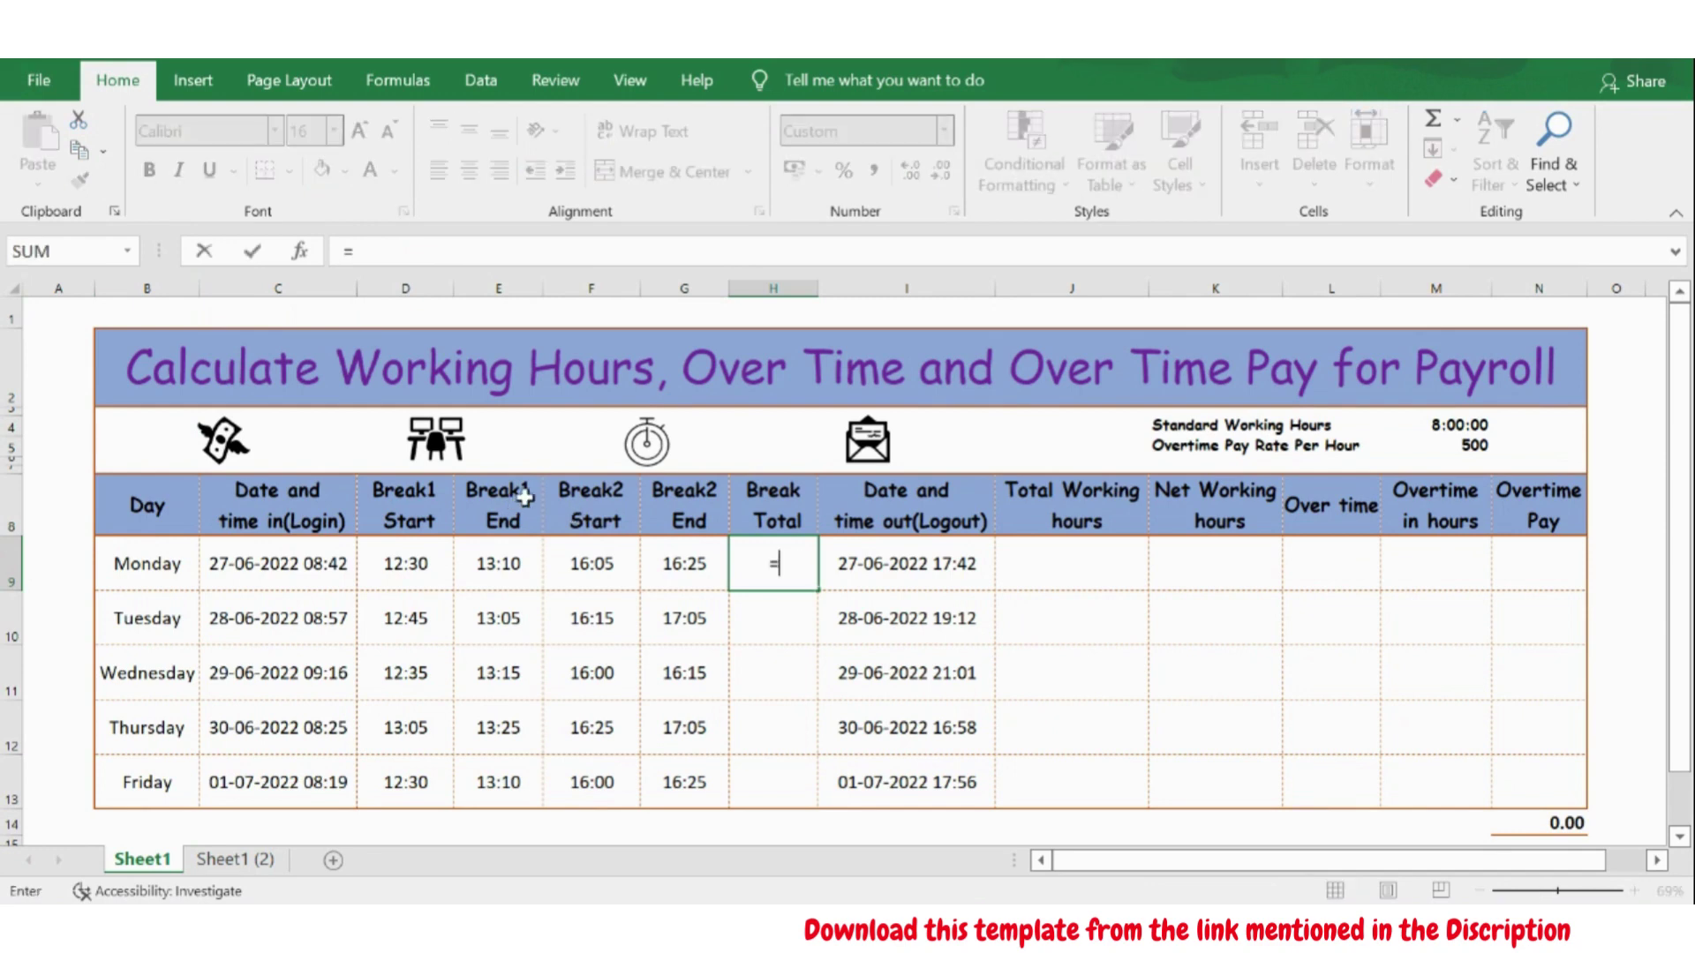
{"action": "type", "text": "("}
{"action": "left_click", "coordinate": [505, 563]}
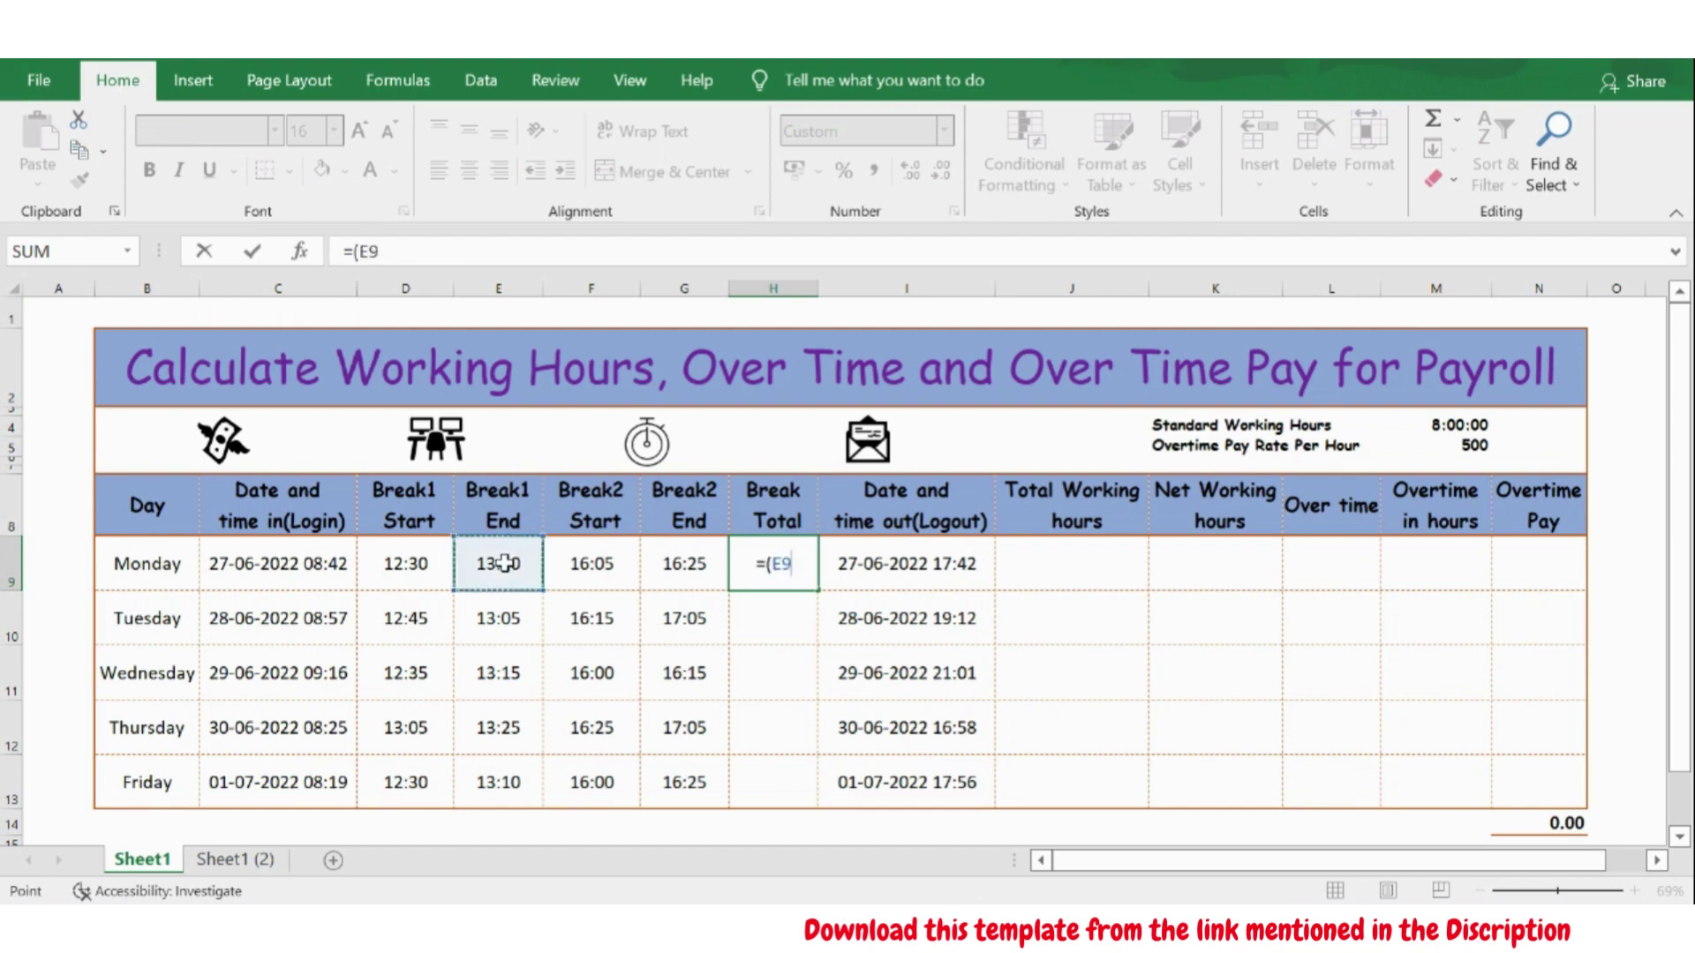
{"action": "type", "text": "-"}
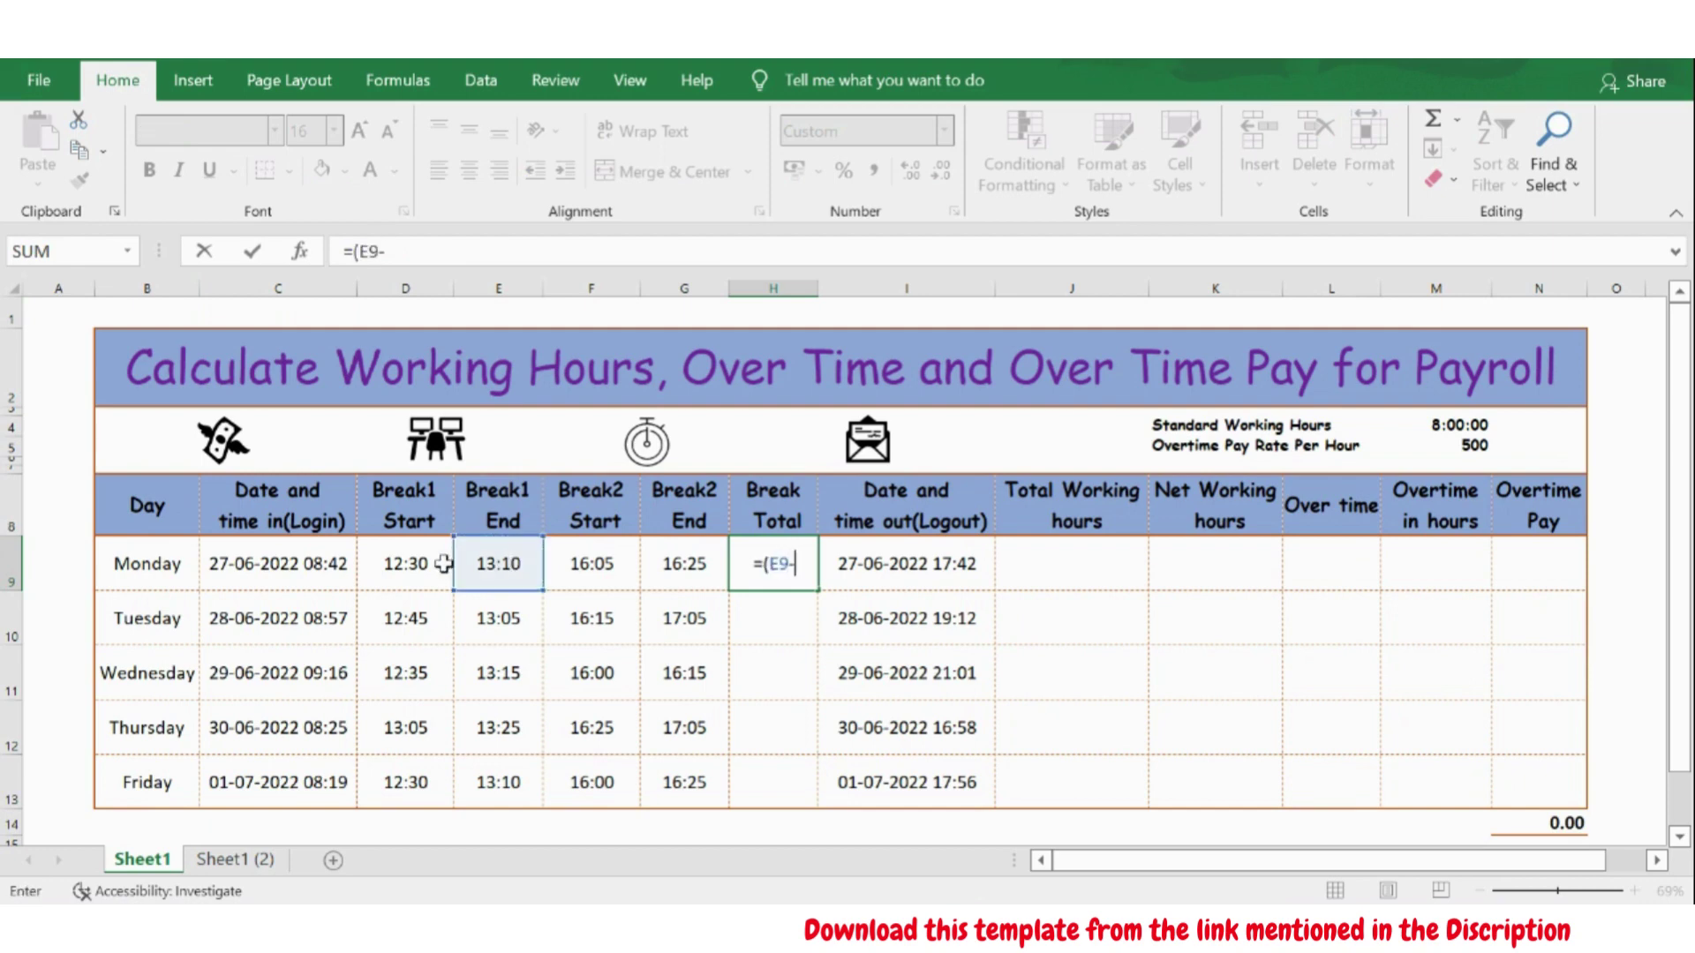
{"action": "left_click", "coordinate": [415, 562]}
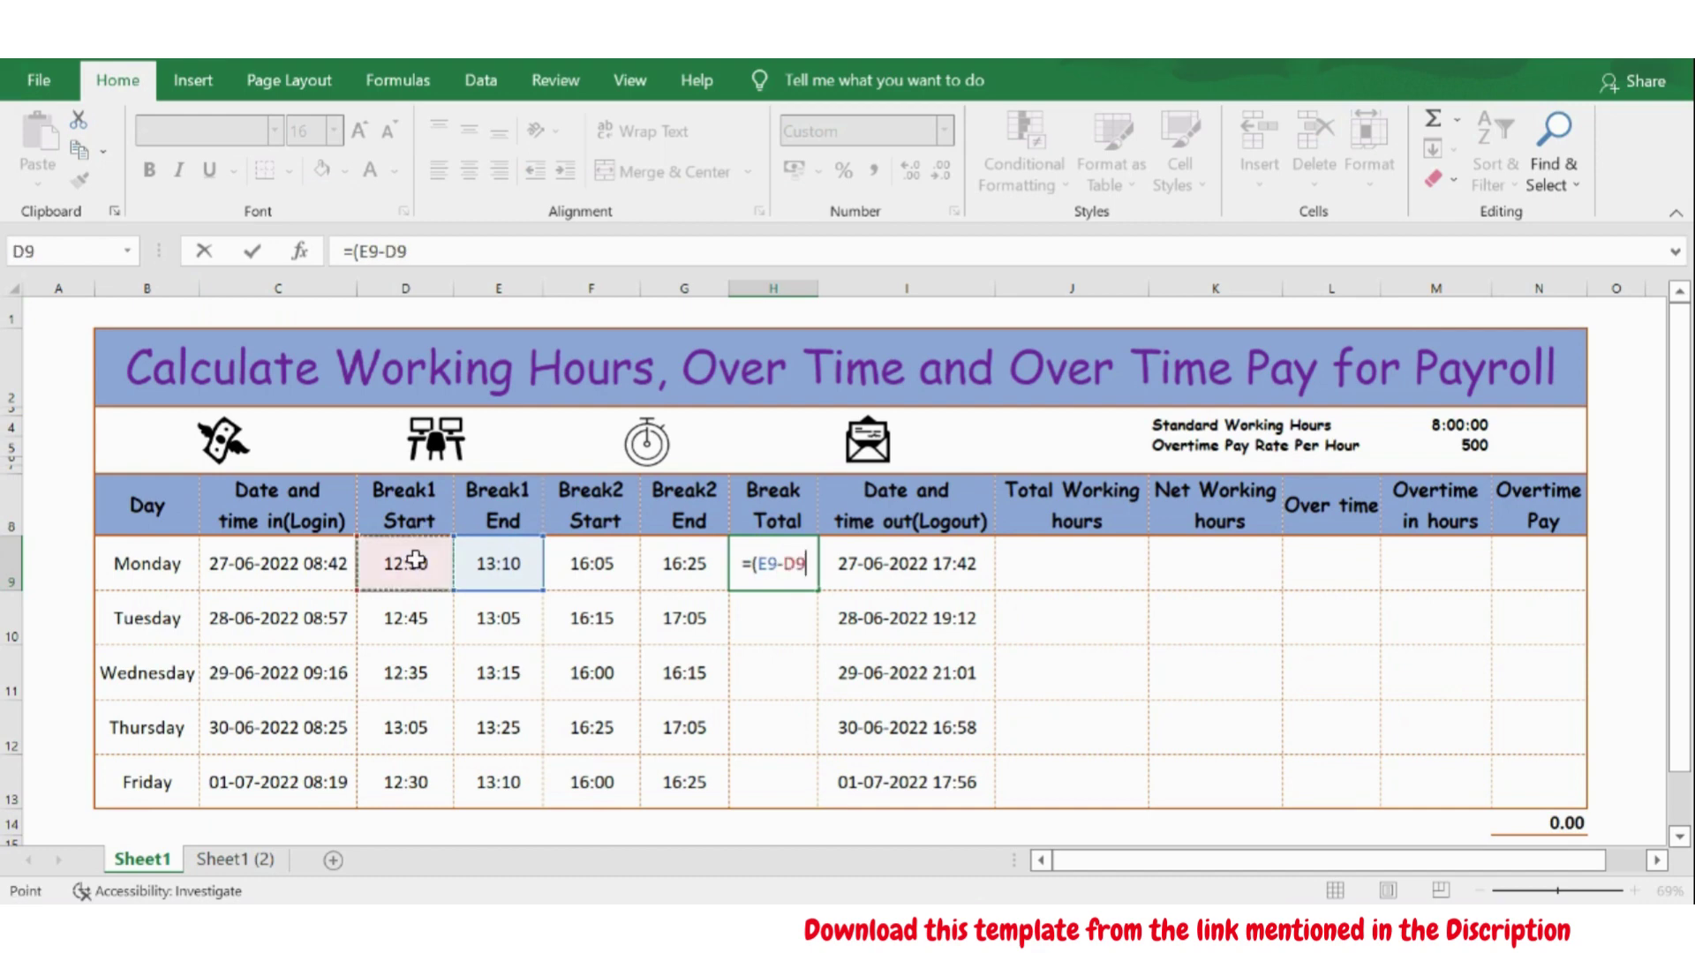
{"action": "type", "text": ")+"}
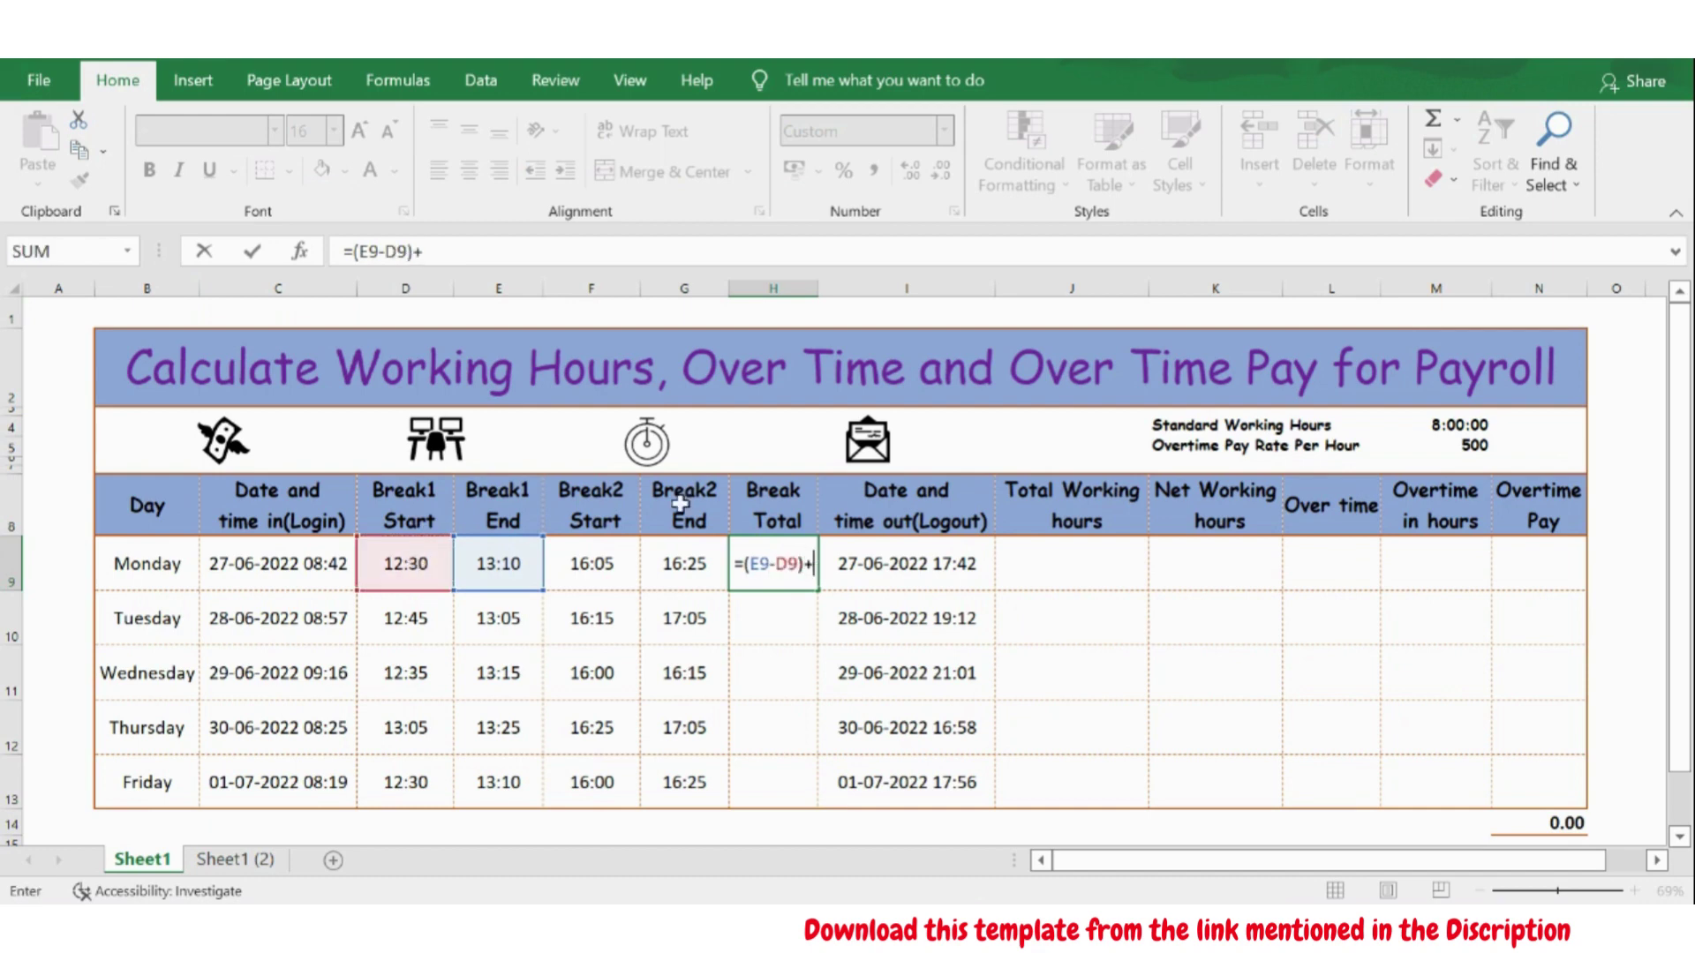
{"action": "type", "text": "("}
{"action": "left_click", "coordinate": [697, 567]}
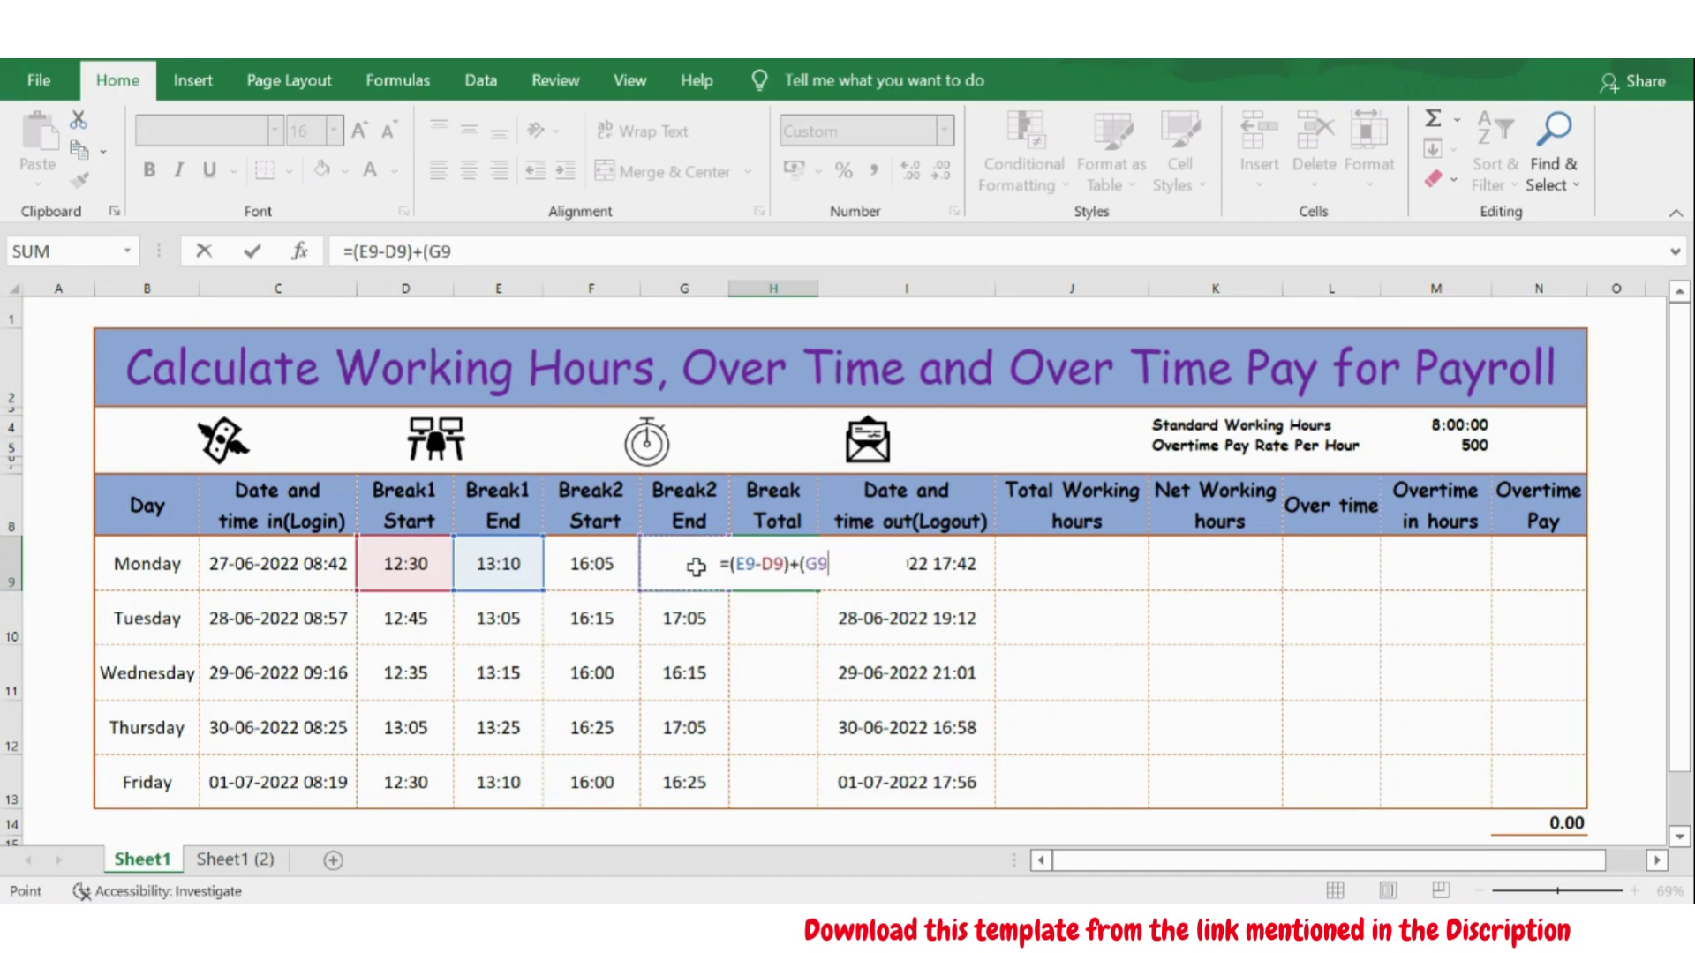
{"action": "type", "text": "-"}
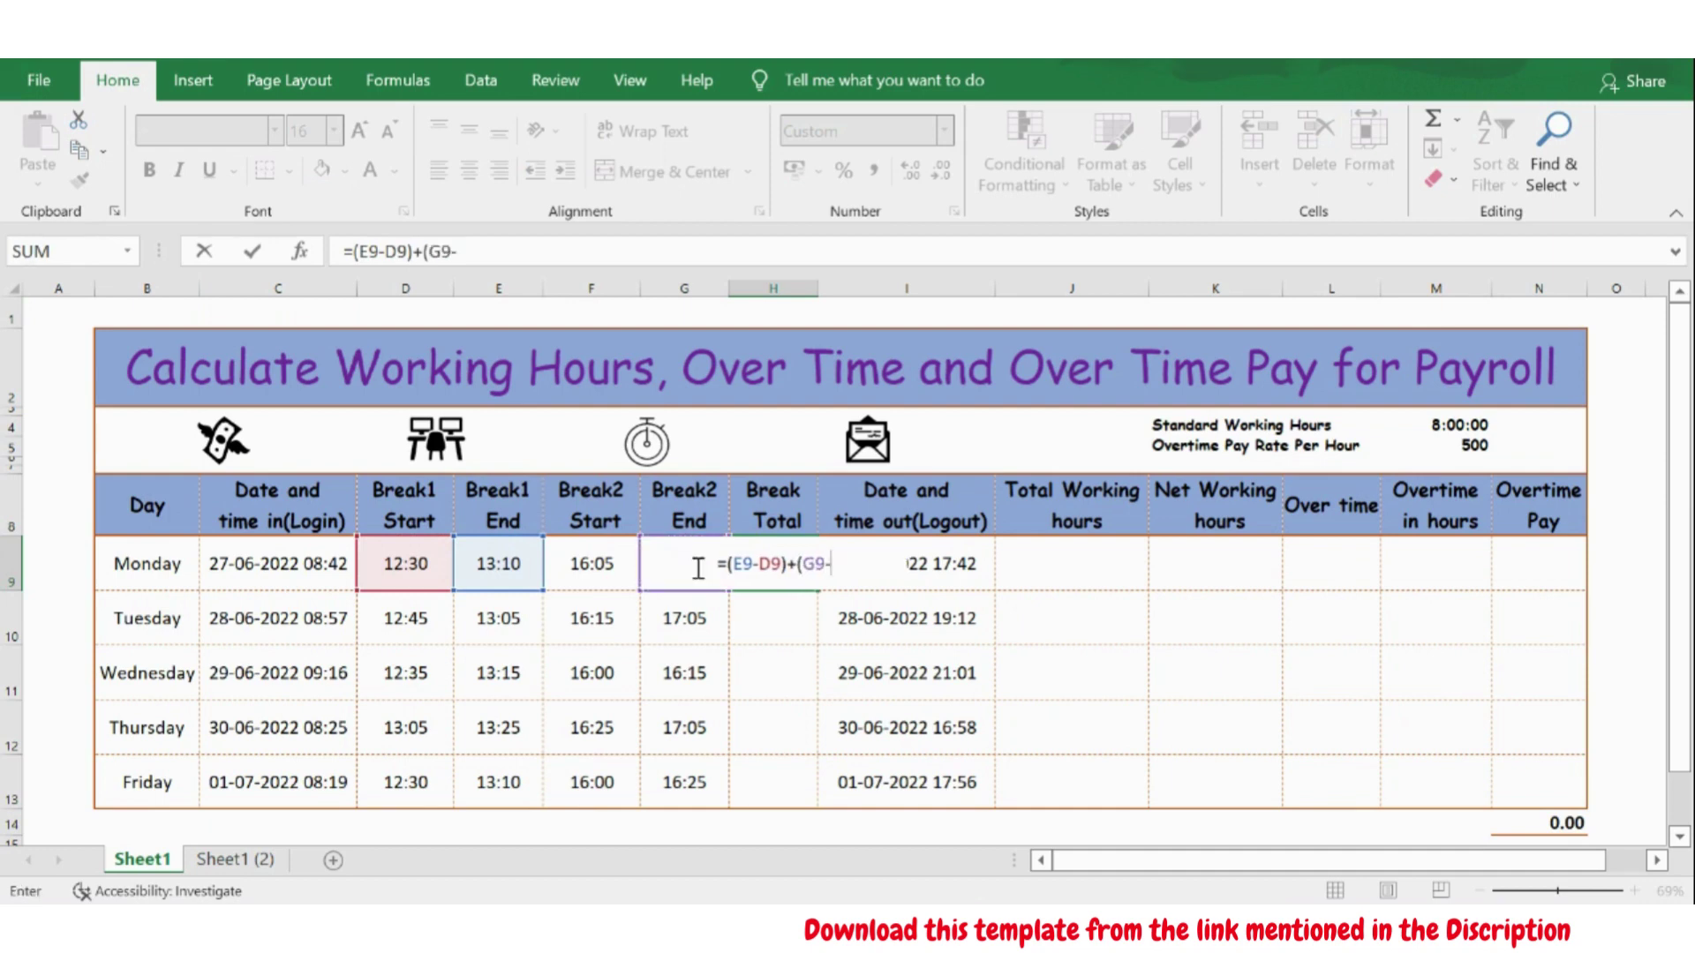
{"action": "left_click", "coordinate": [593, 560]}
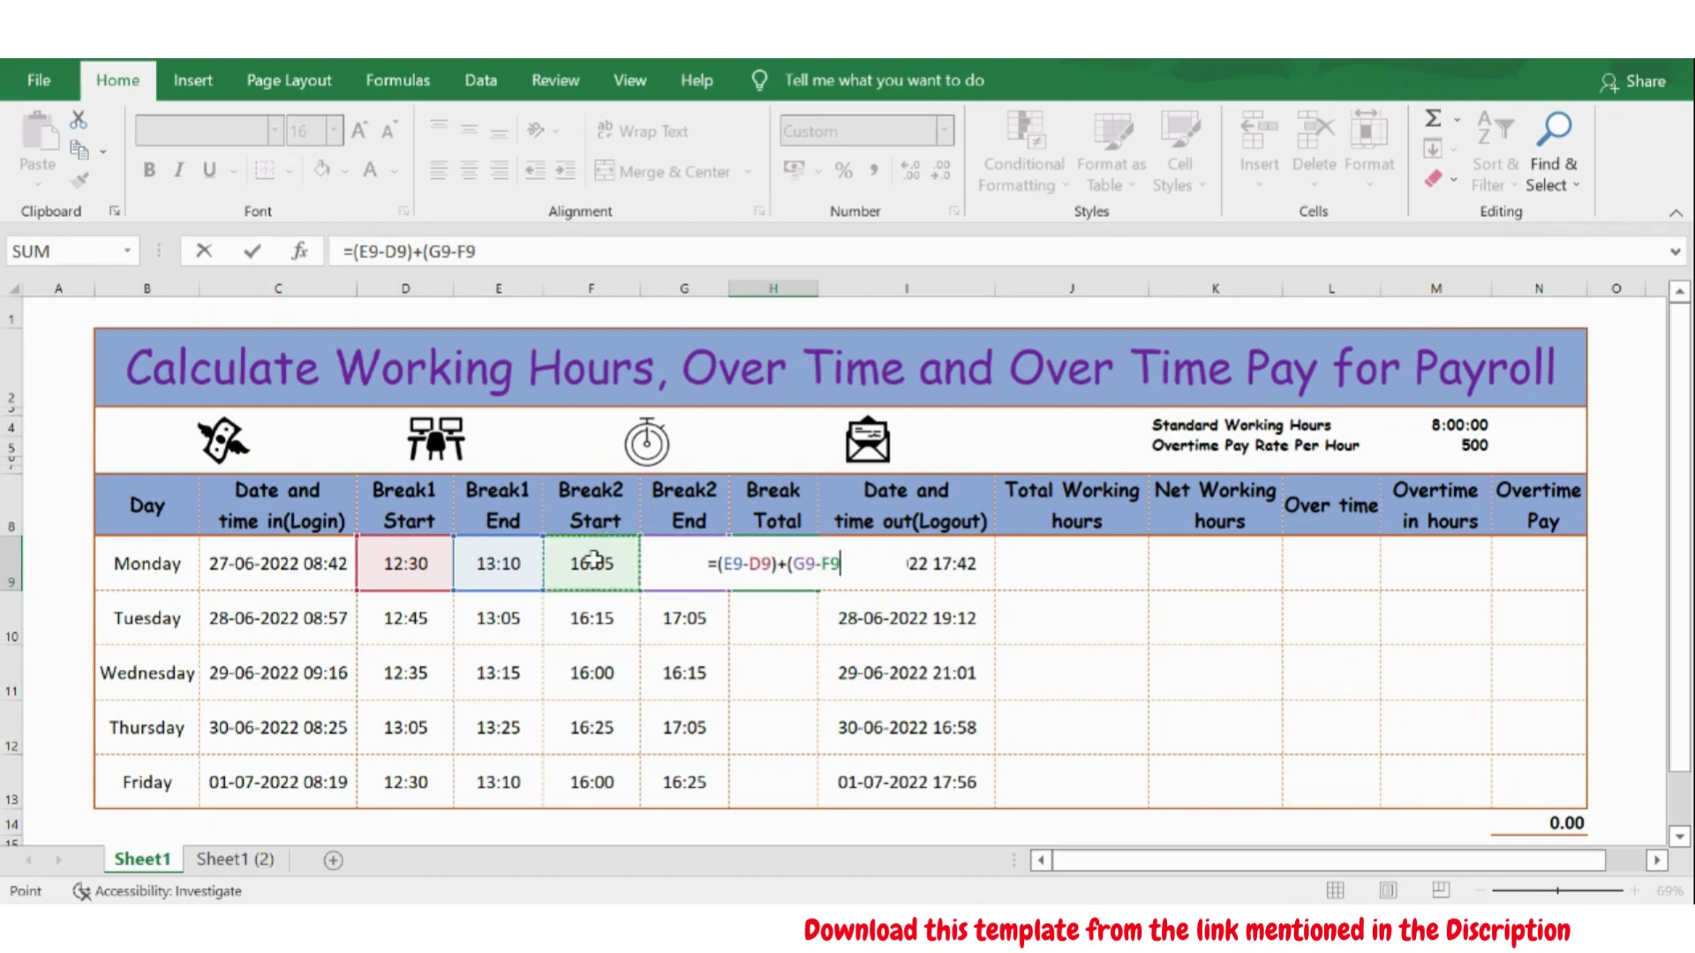
{"action": "type", "text": ")"}
{"action": "key", "text": "Return"}
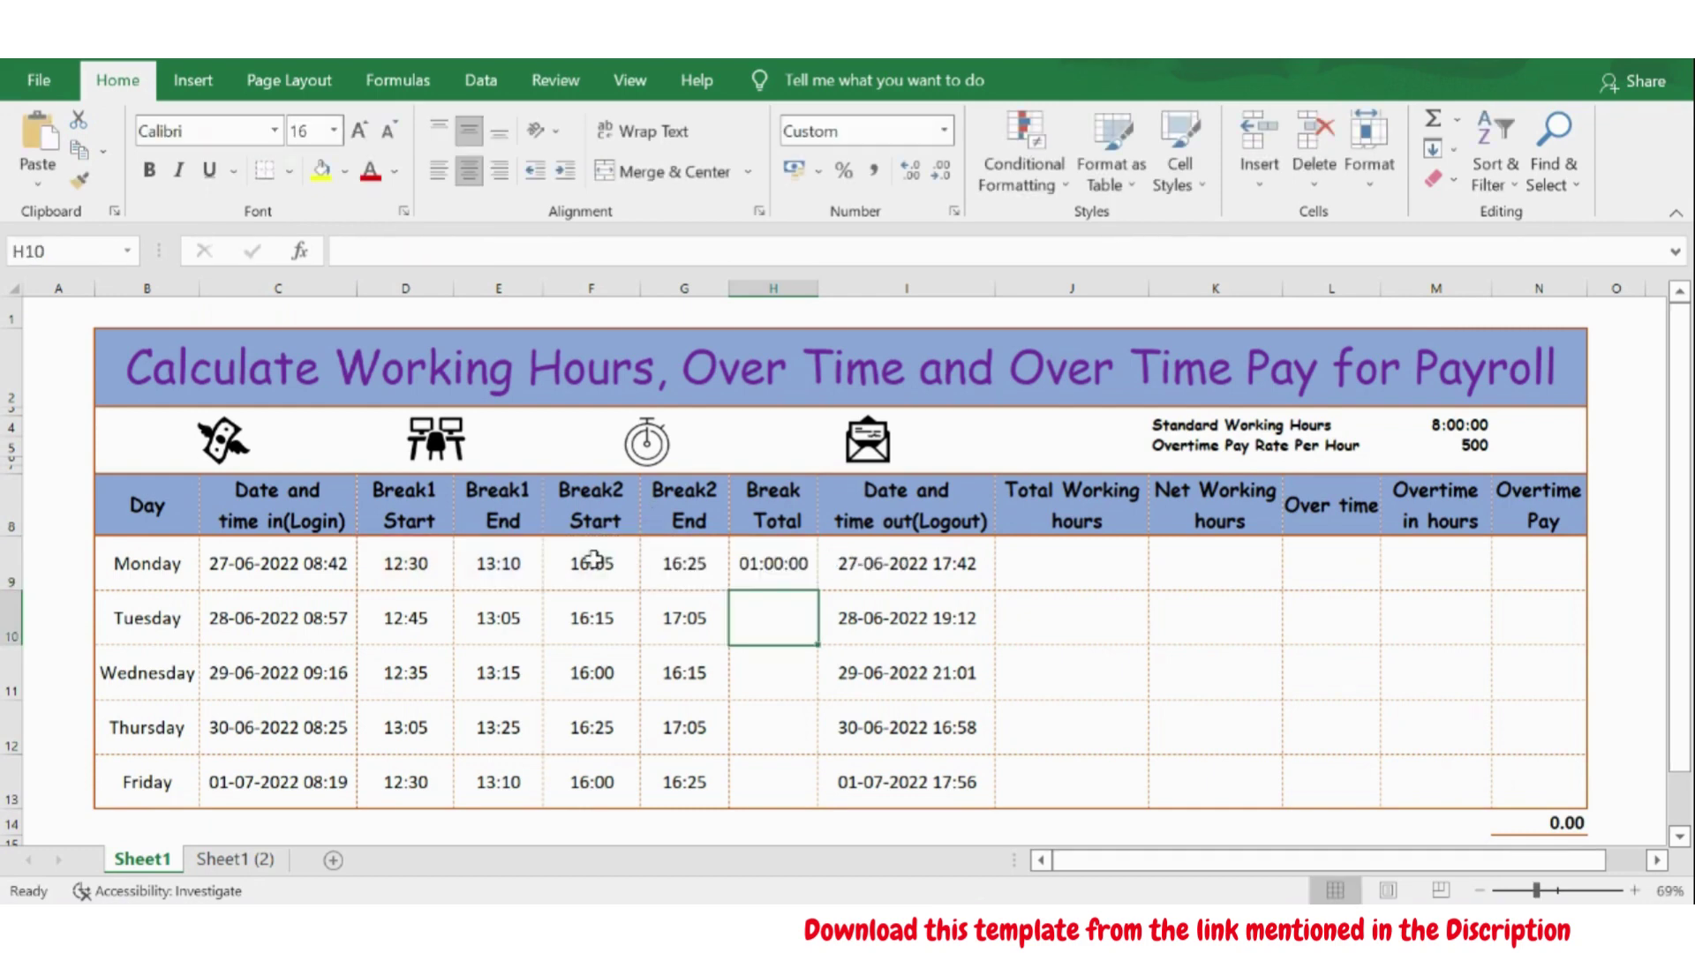
Fill the Break Total formula down to Friday, giving 01:00:00, 01:10:00, 00:55:00, 01:00:00 and 01:05:00.
{"action": "left_click", "coordinate": [786, 563]}
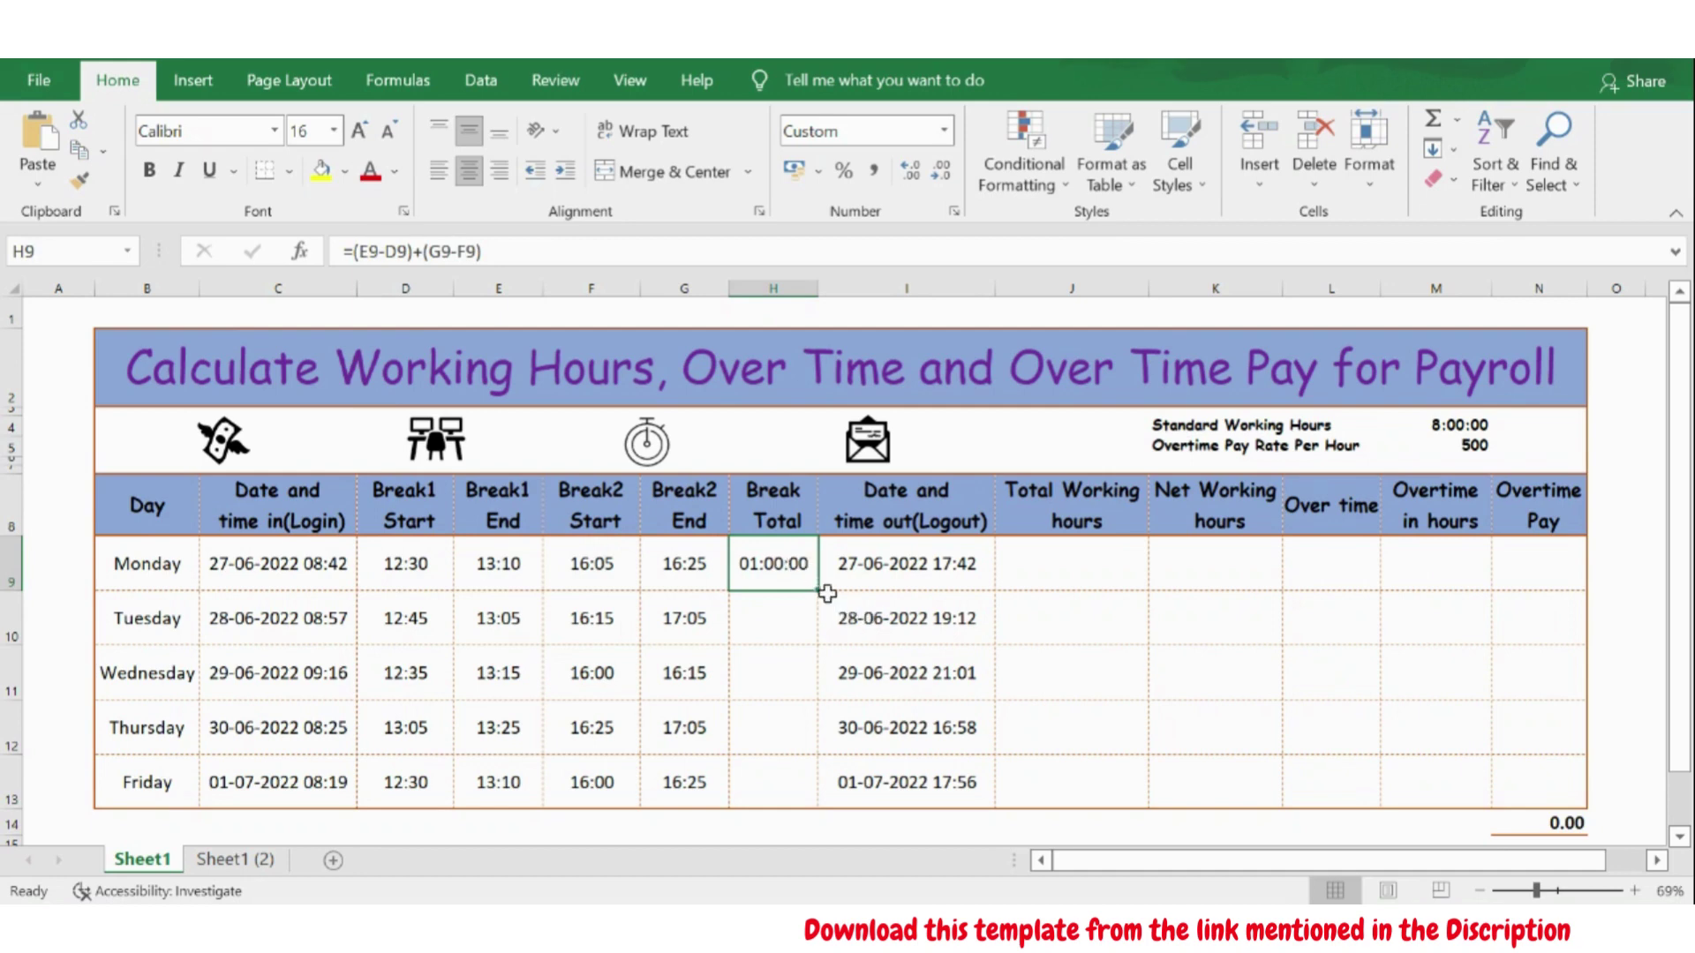
{"action": "double_click", "coordinate": [818, 588]}
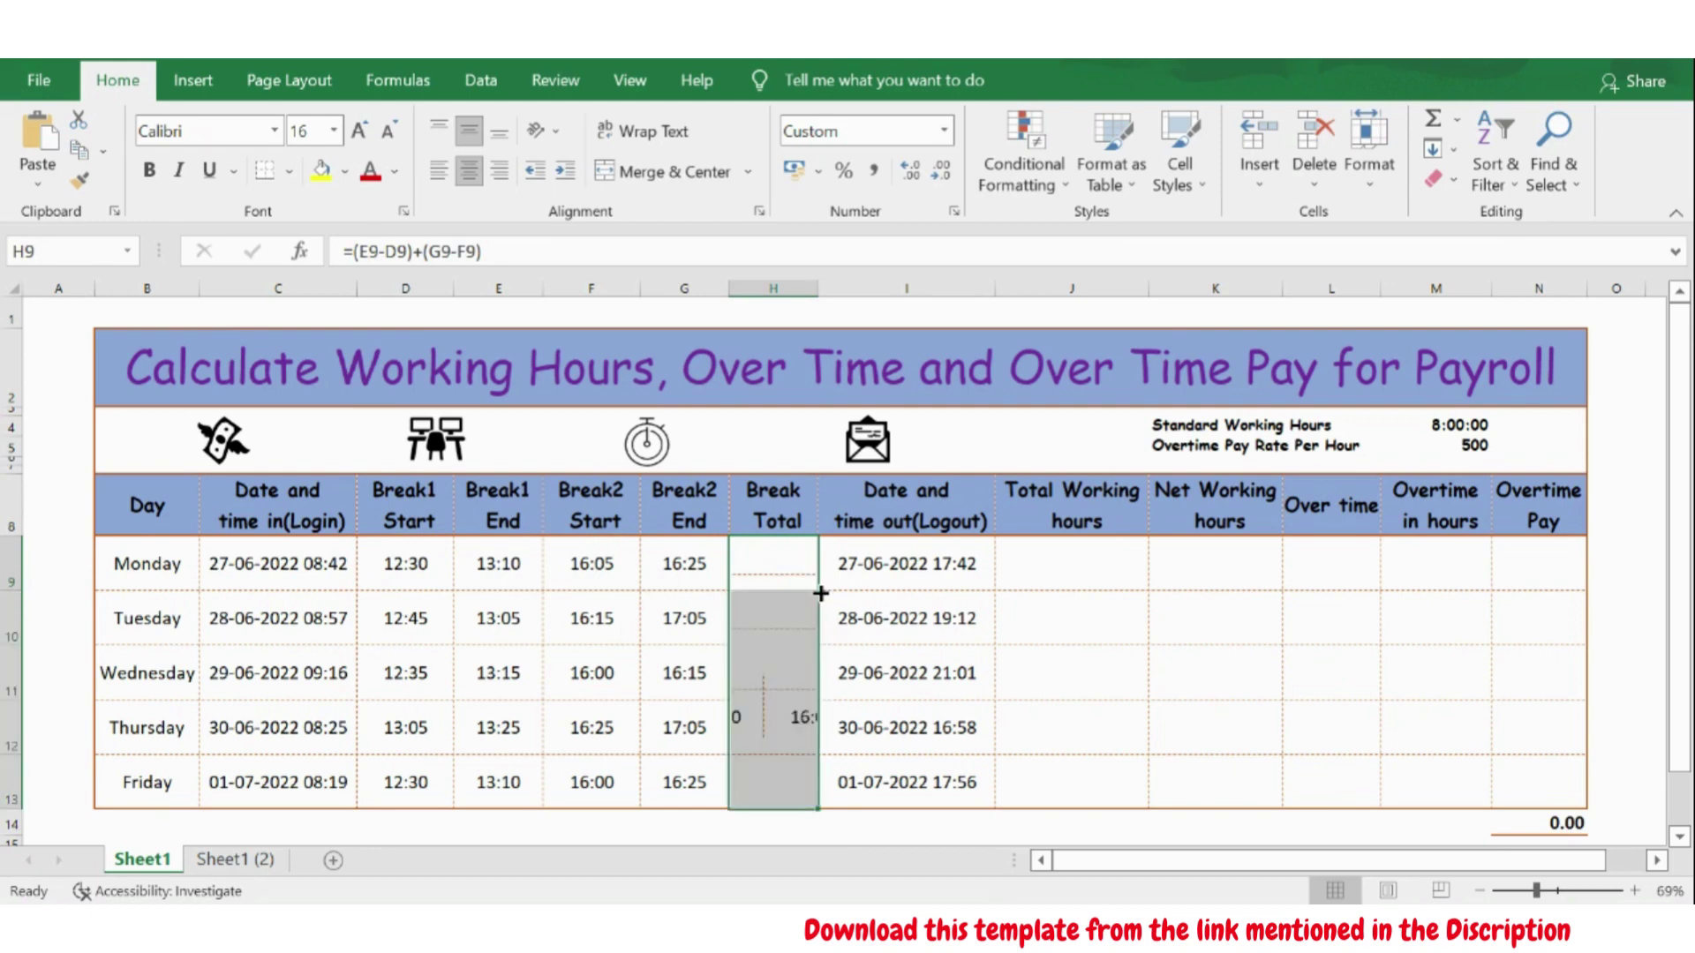
{"action": "left_click", "coordinate": [776, 567]}
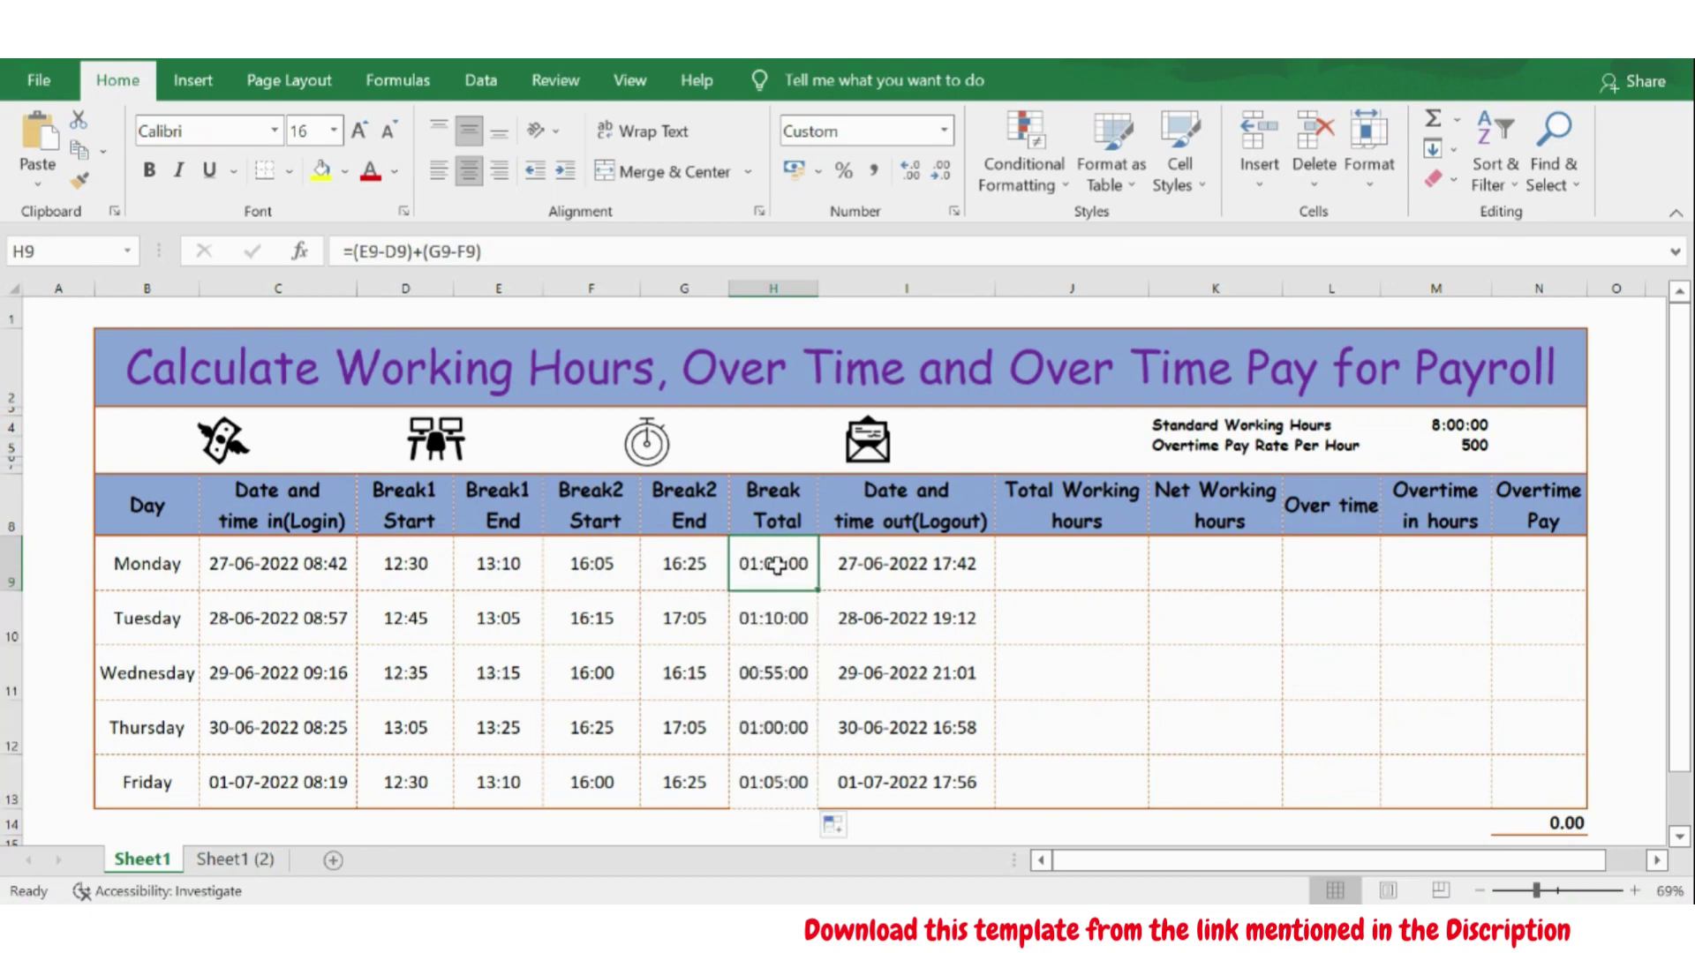
{"action": "key", "text": "Down"}
{"action": "key", "text": "Down"}
{"action": "key", "text": "Down"}
{"action": "key", "text": "Down"}
{"action": "key", "text": "Down"}
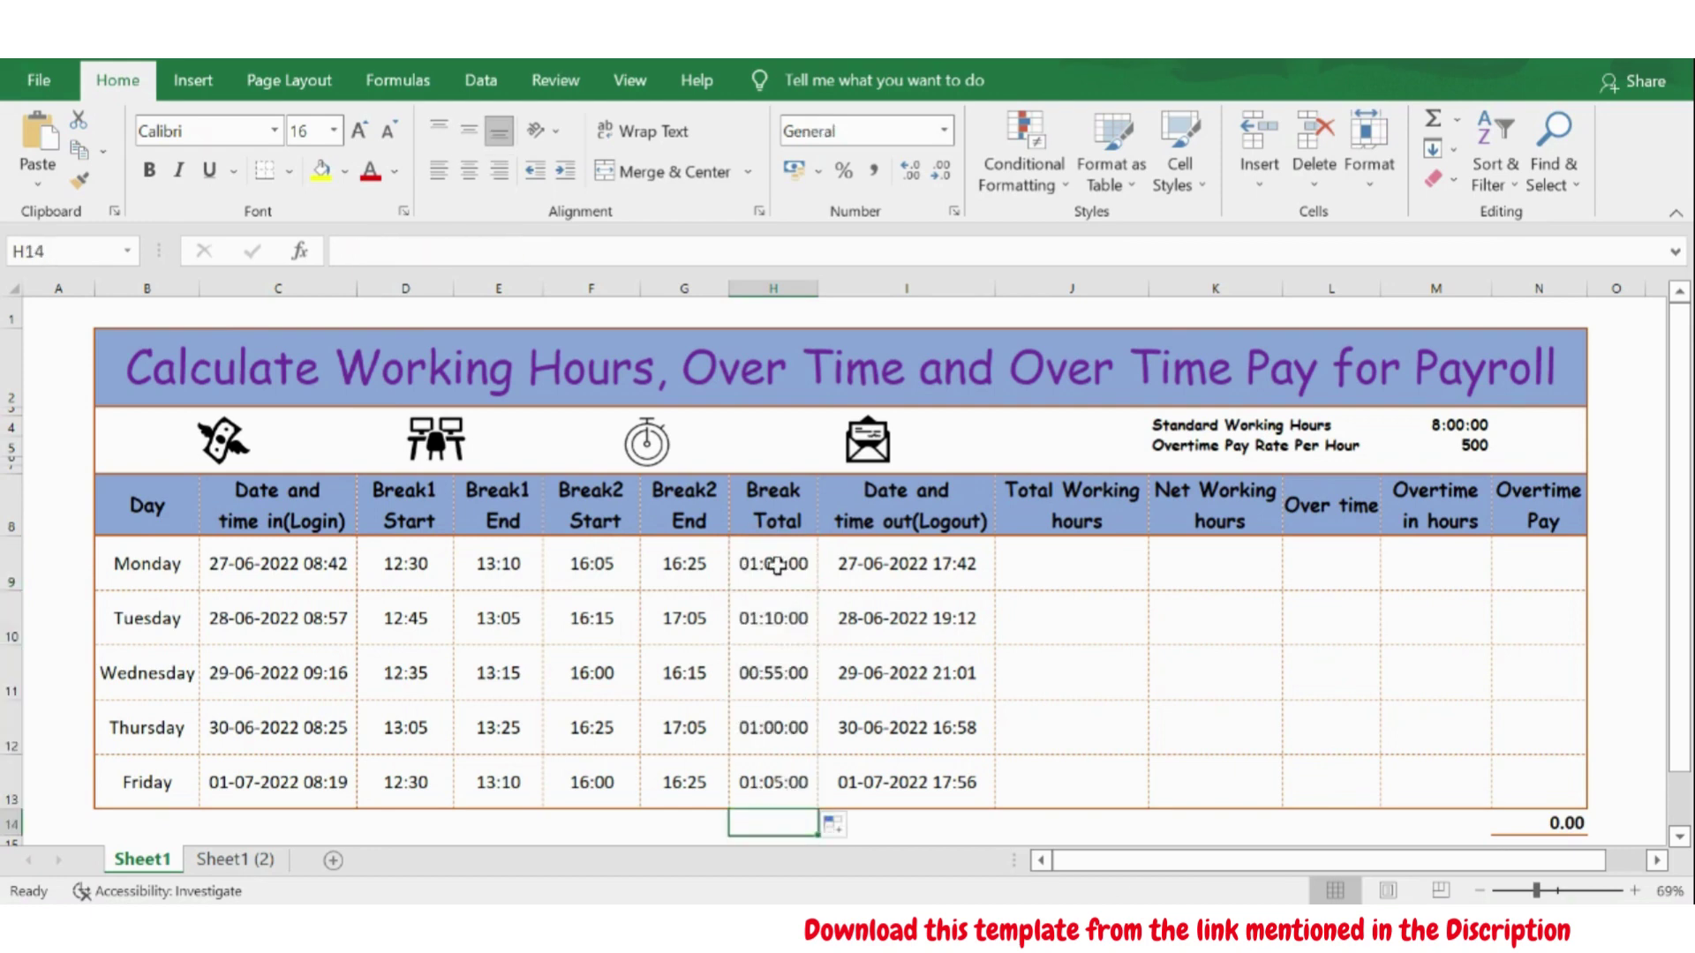
Enter =I9-C9 in J9 and fill it down to Friday, giving 9:00:00 through 9:37:00.
{"action": "left_click", "coordinate": [1085, 560]}
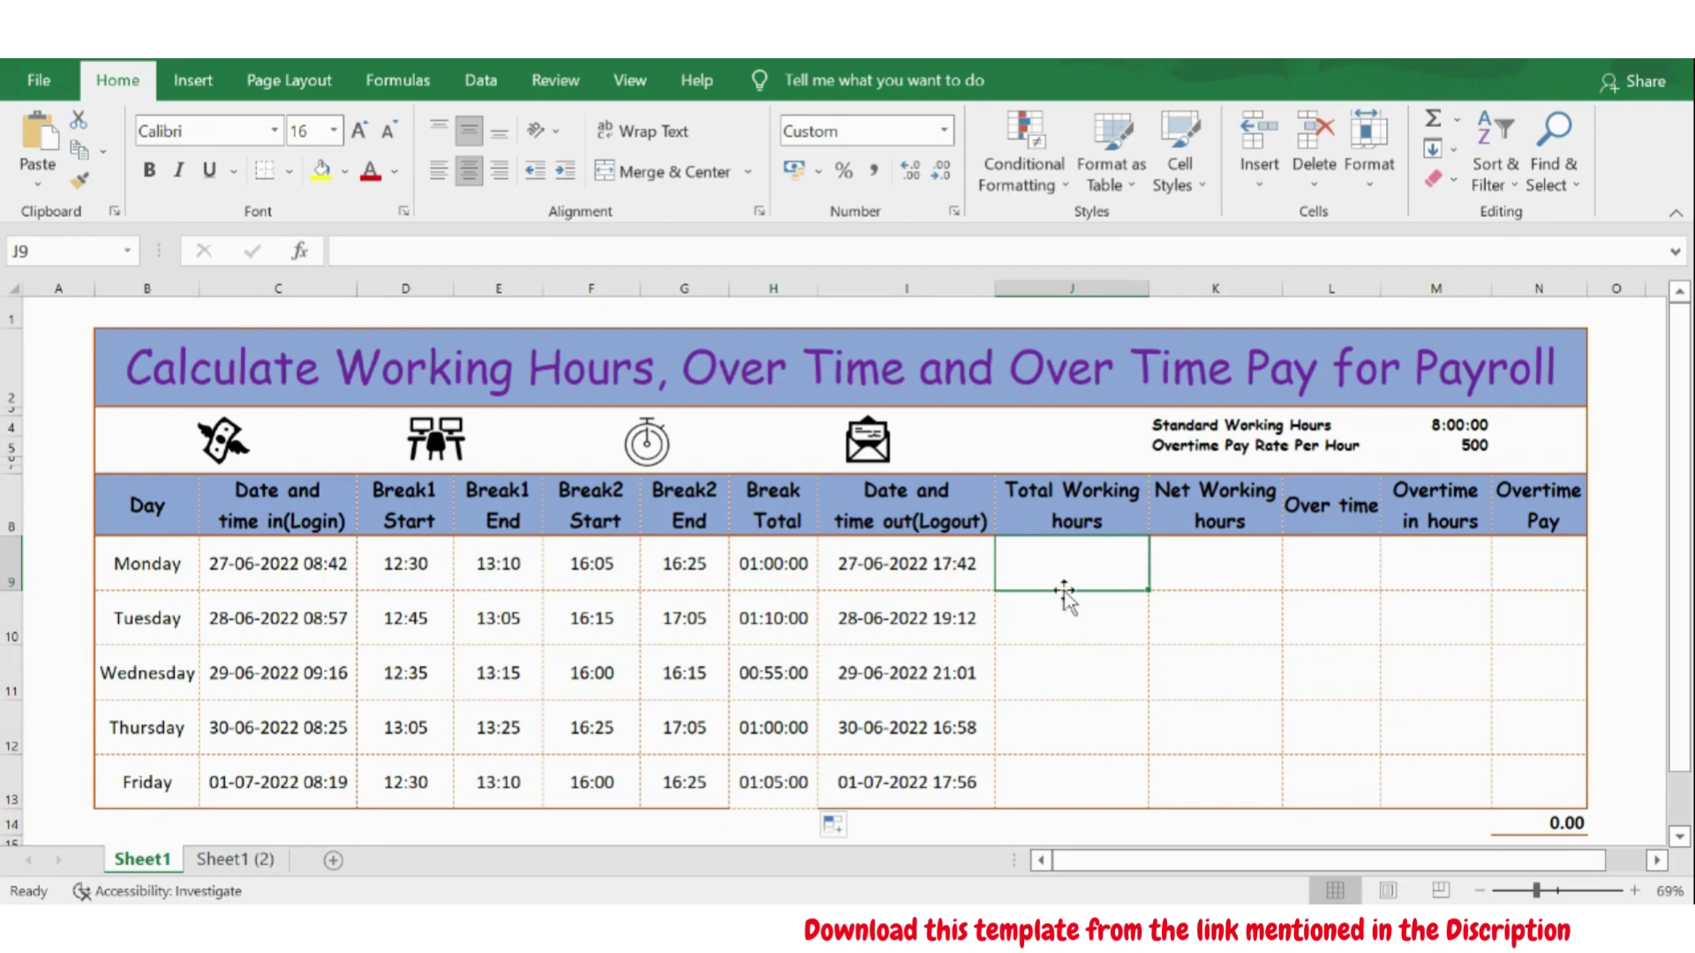
{"action": "type", "text": "="}
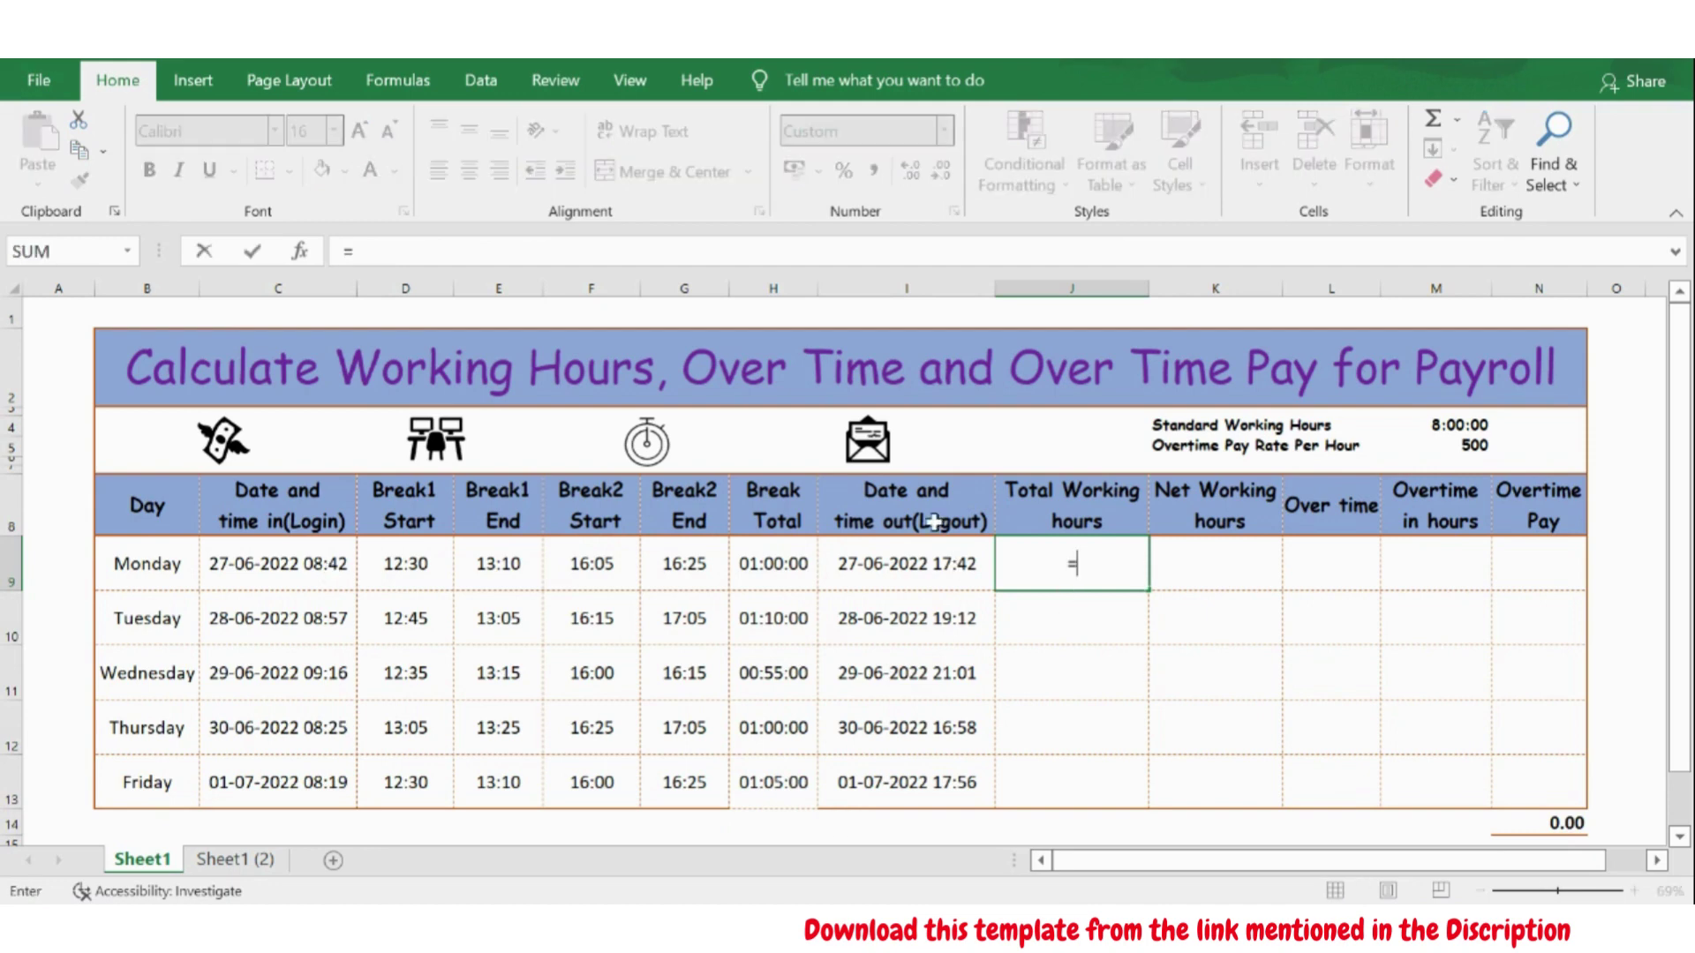
{"action": "left_click", "coordinate": [896, 573]}
{"action": "type", "text": "-"}
{"action": "left_click", "coordinate": [319, 566]}
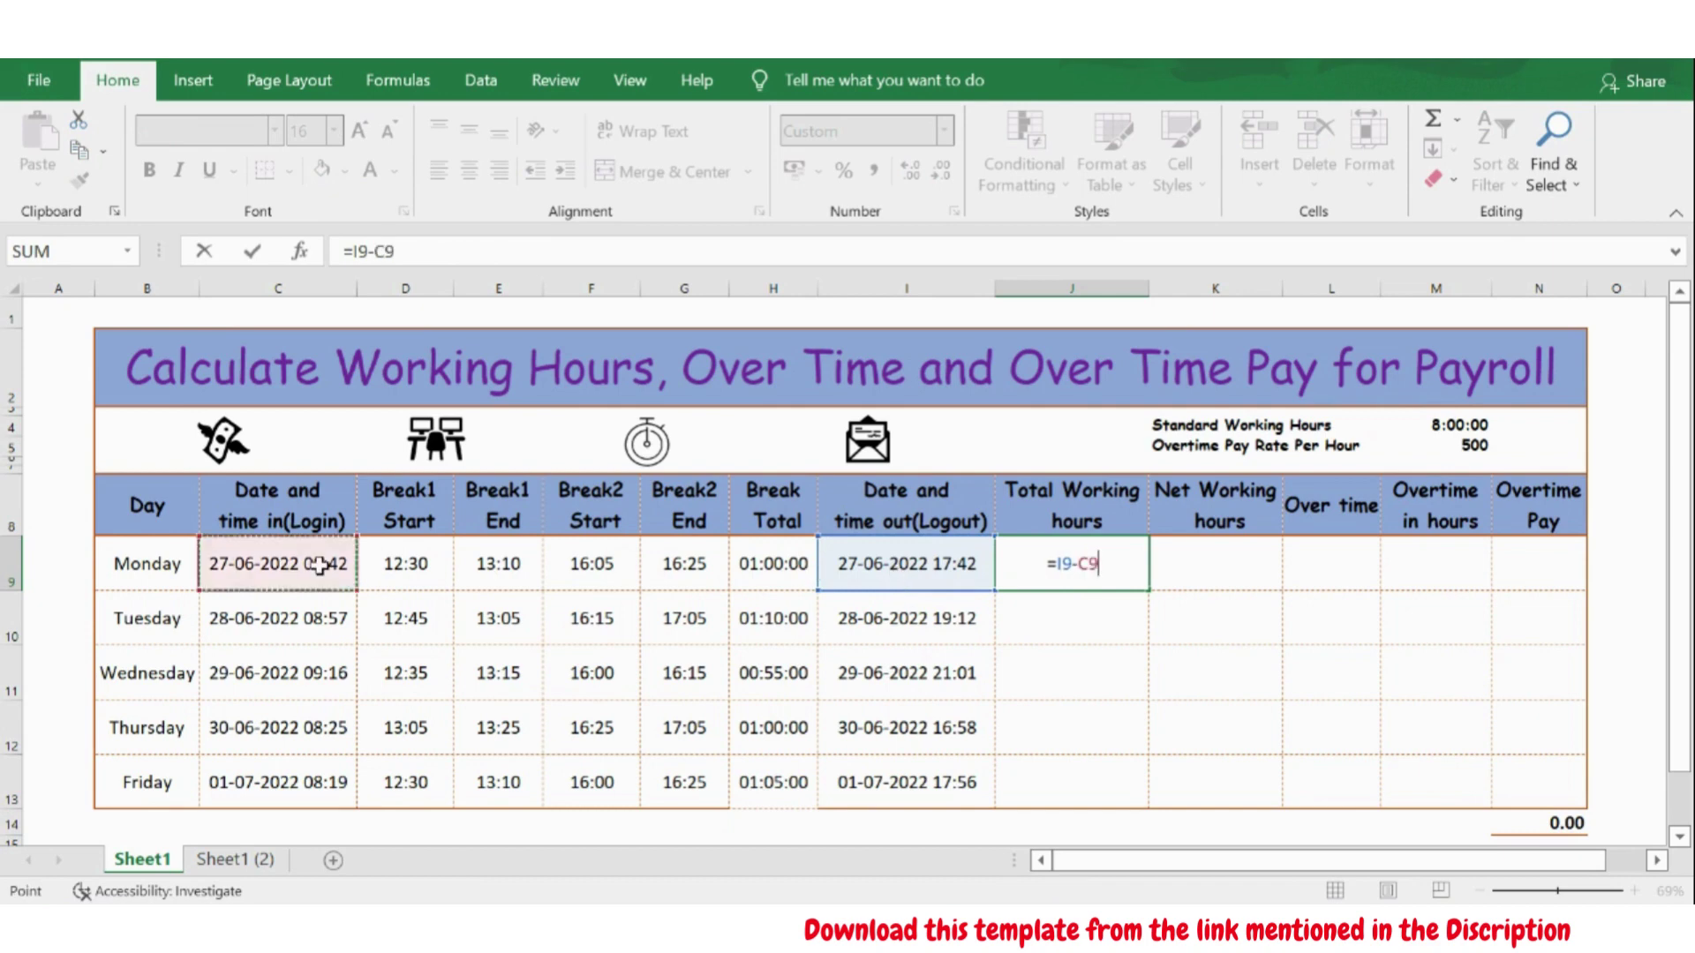
{"action": "key", "text": "Return"}
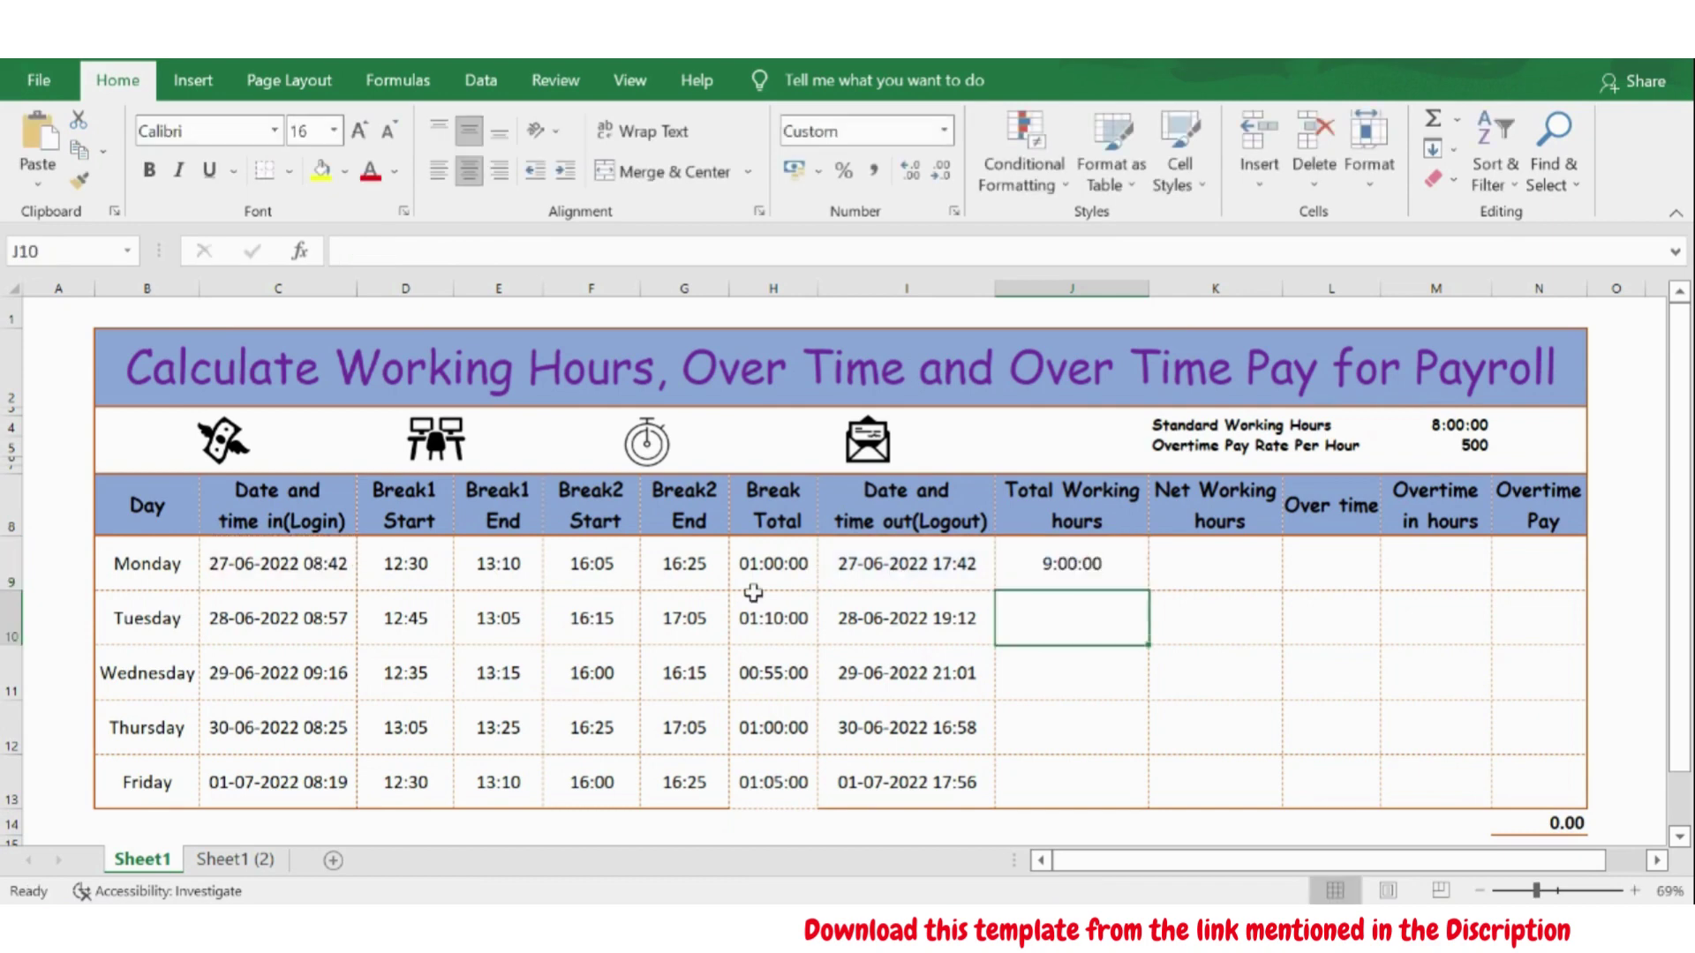
{"action": "left_click", "coordinate": [1078, 563]}
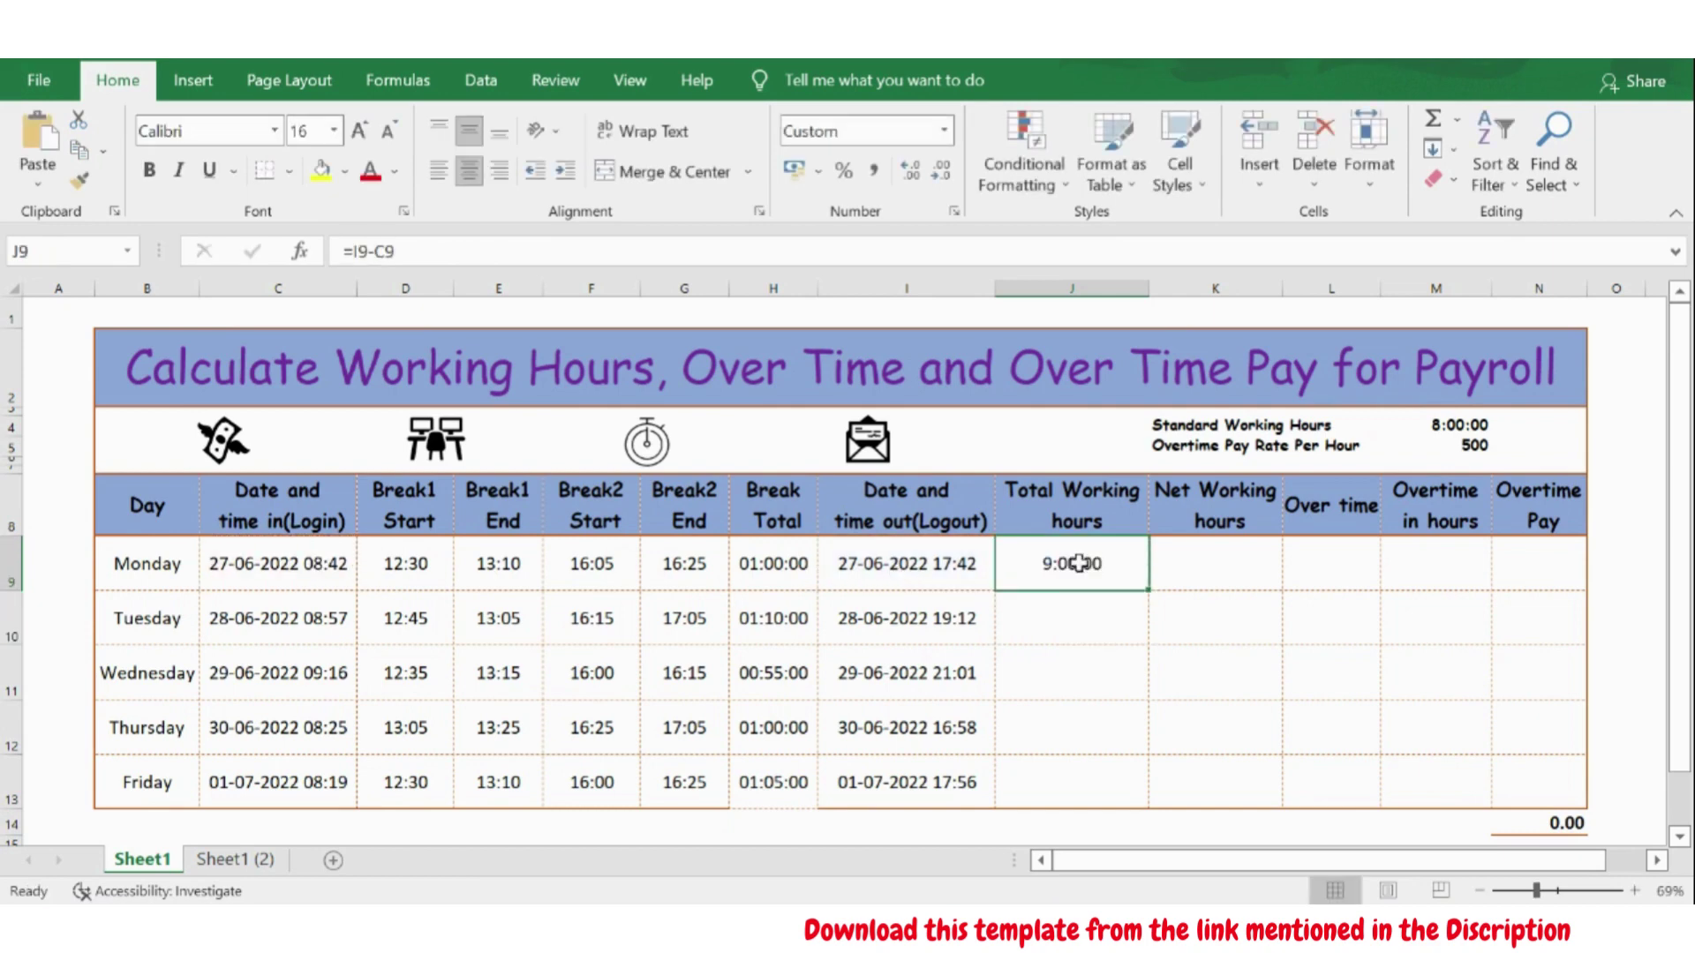
{"action": "double_click", "coordinate": [1149, 593]}
{"action": "left_click", "coordinate": [1084, 572]}
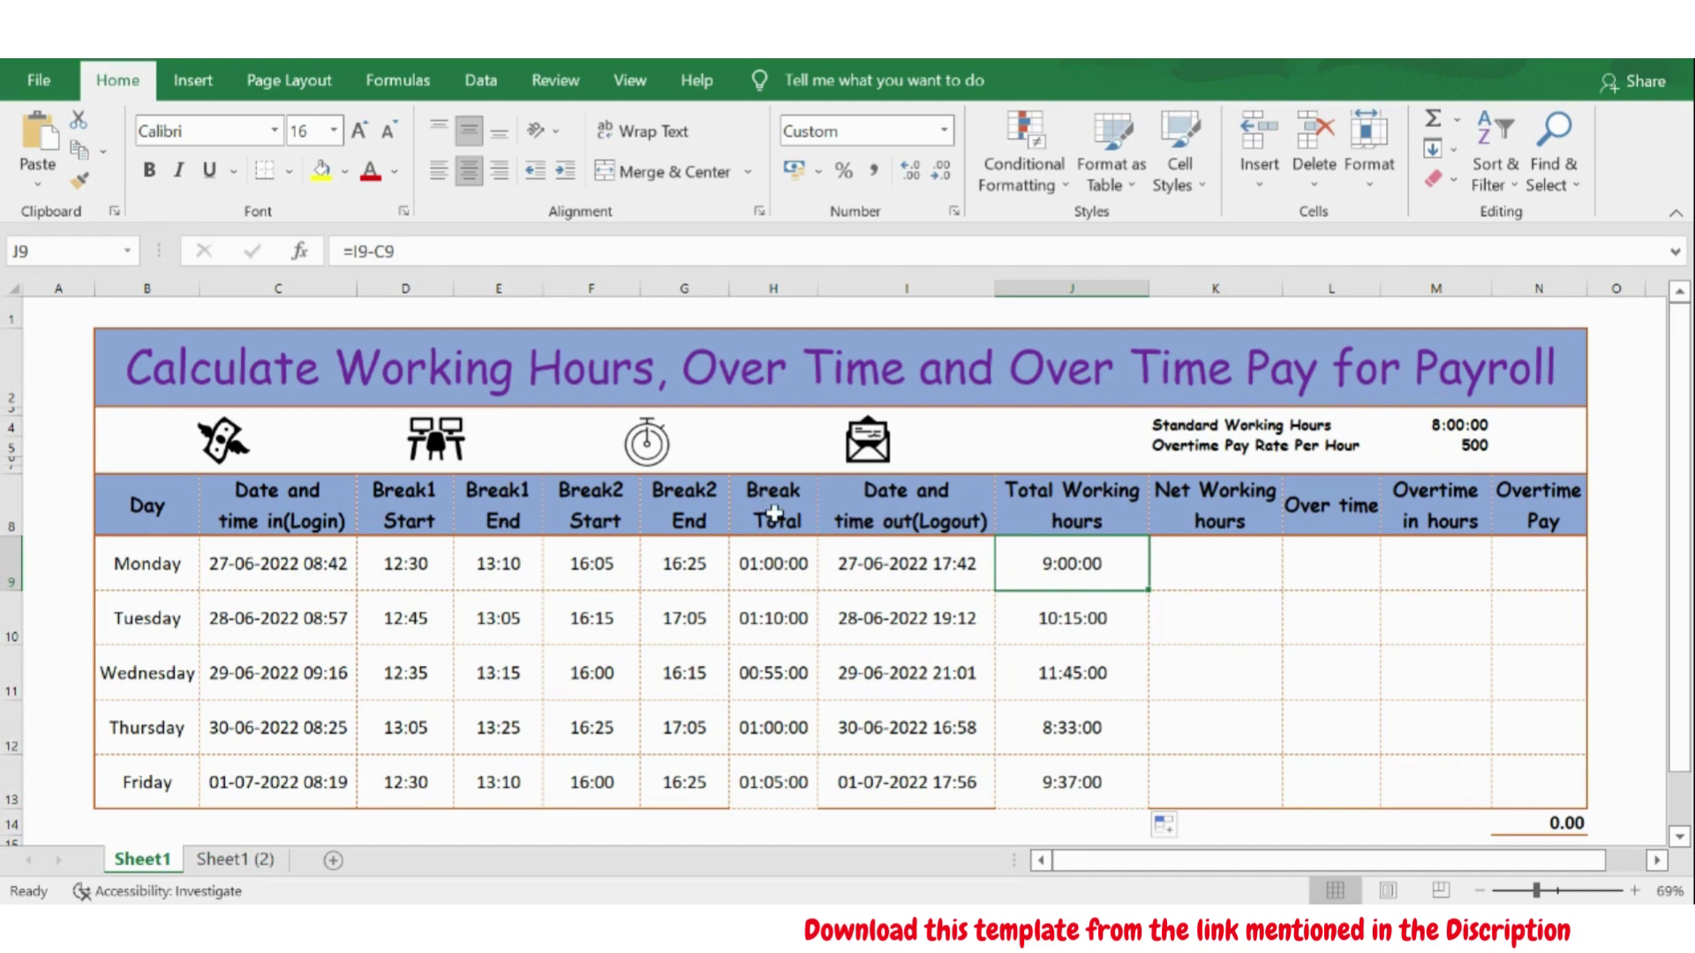
{"action": "left_click", "coordinate": [772, 572]}
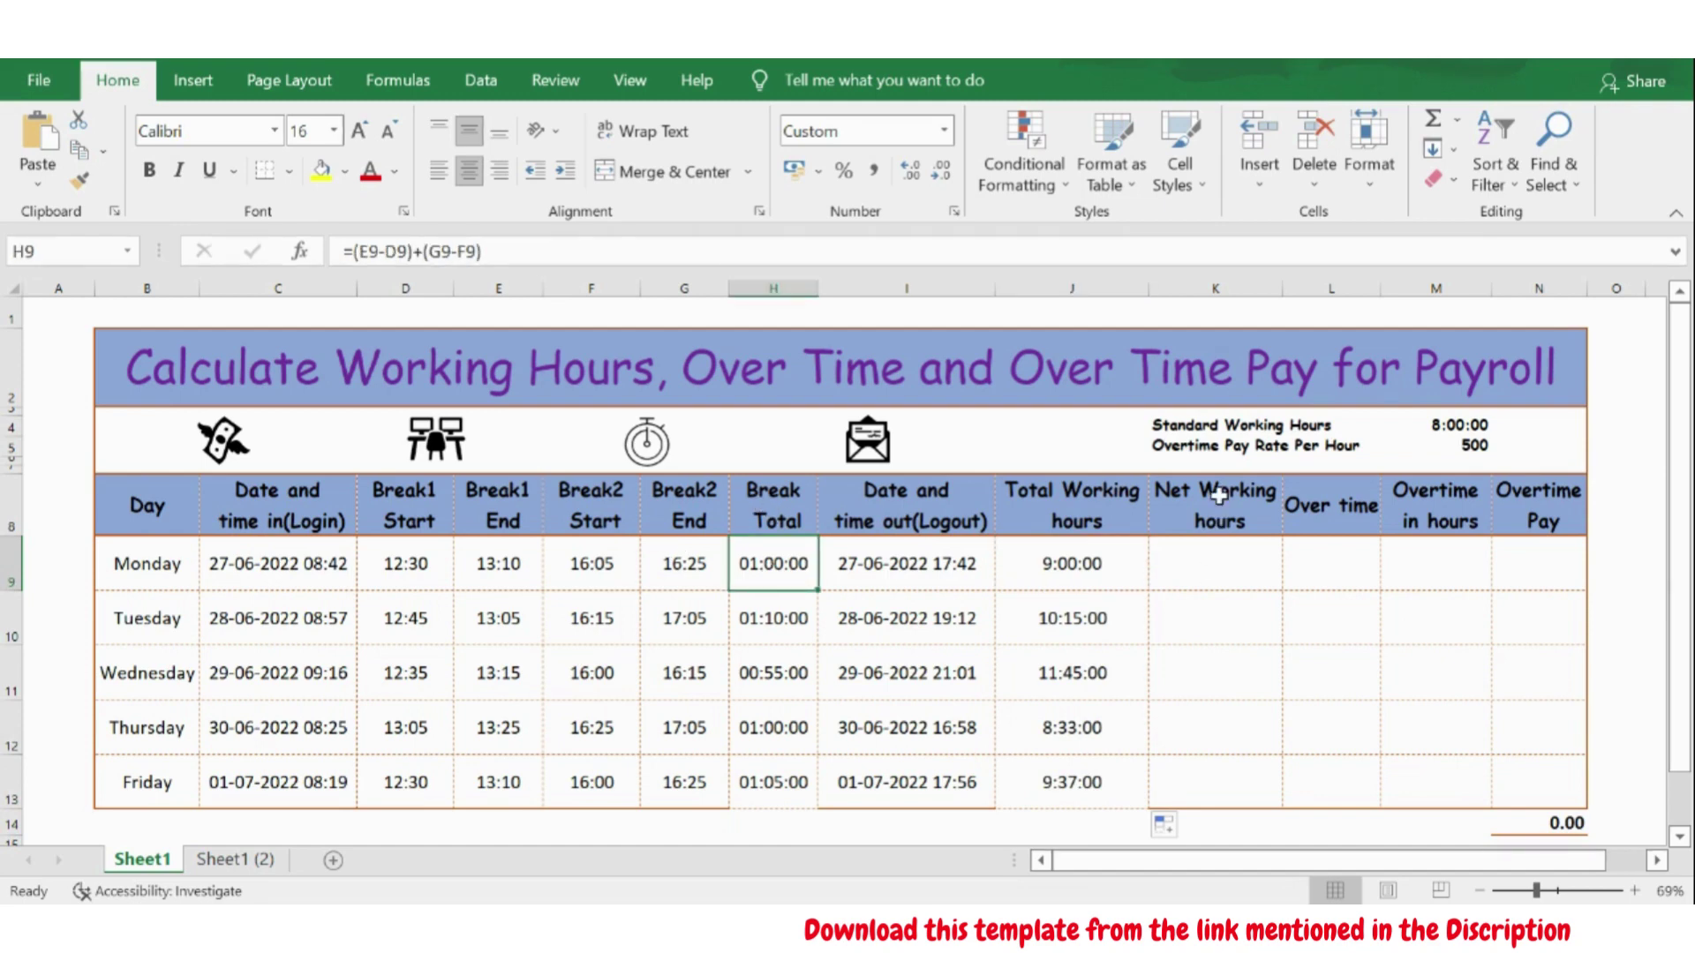
Enter =J9-H9 in K9 and fill it down to Friday, giving 8:00:00 through 8:32:00.
{"action": "left_click", "coordinate": [1209, 574]}
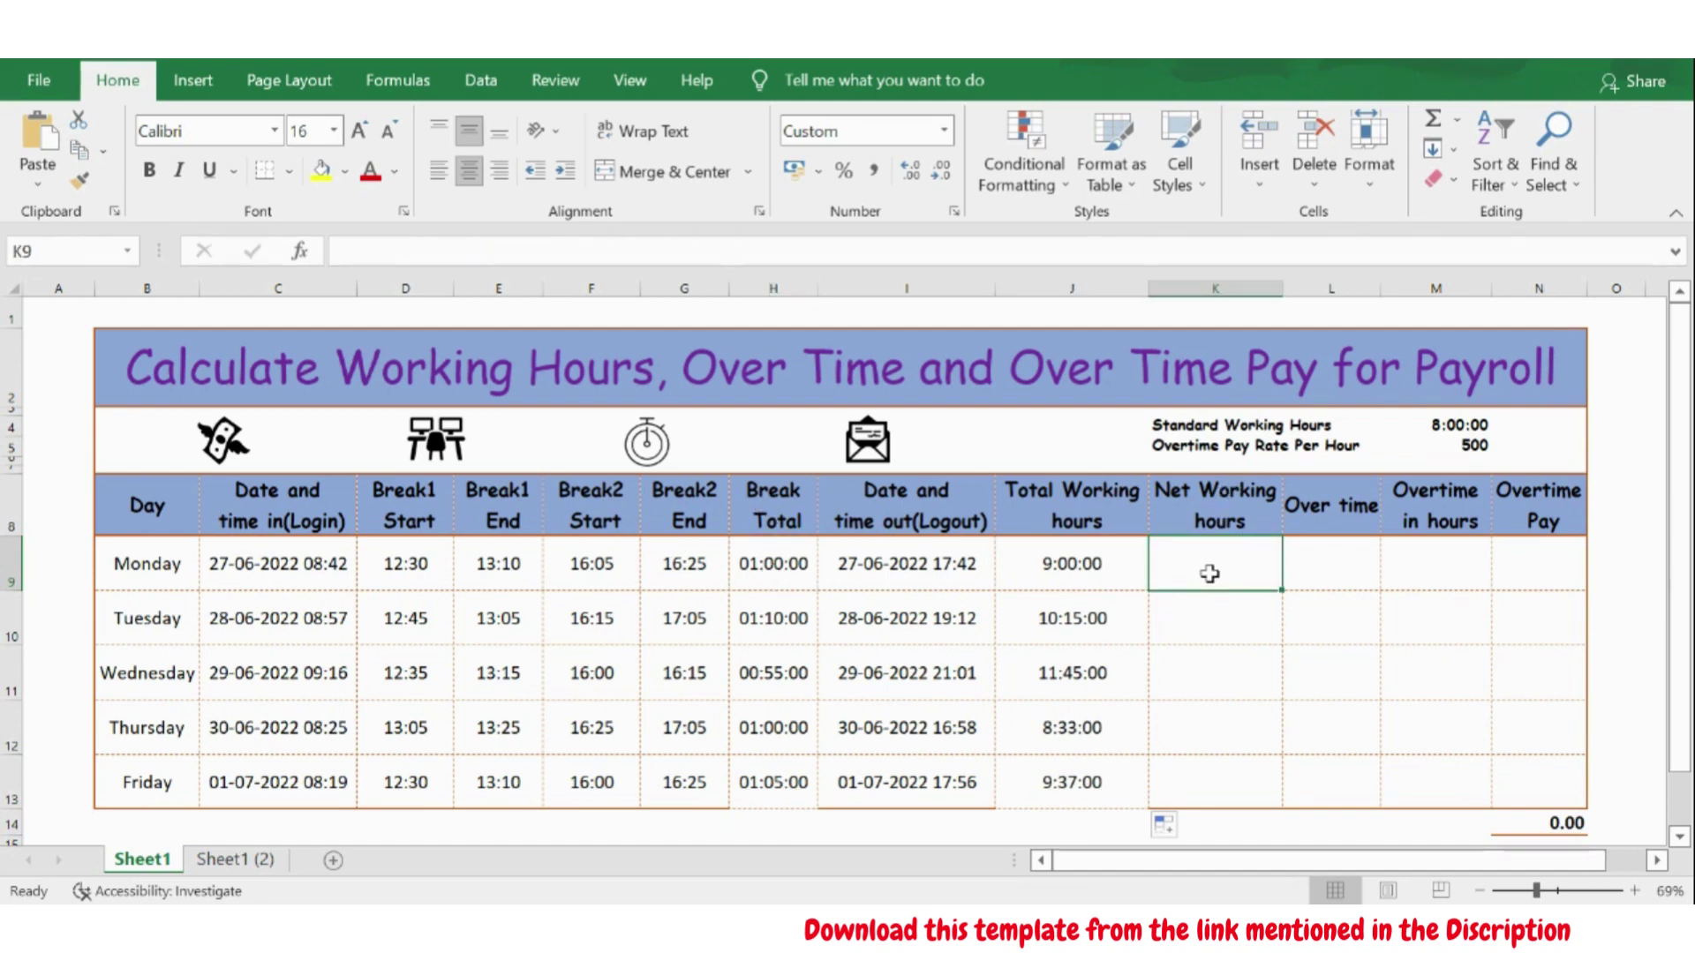
{"action": "type", "text": "="}
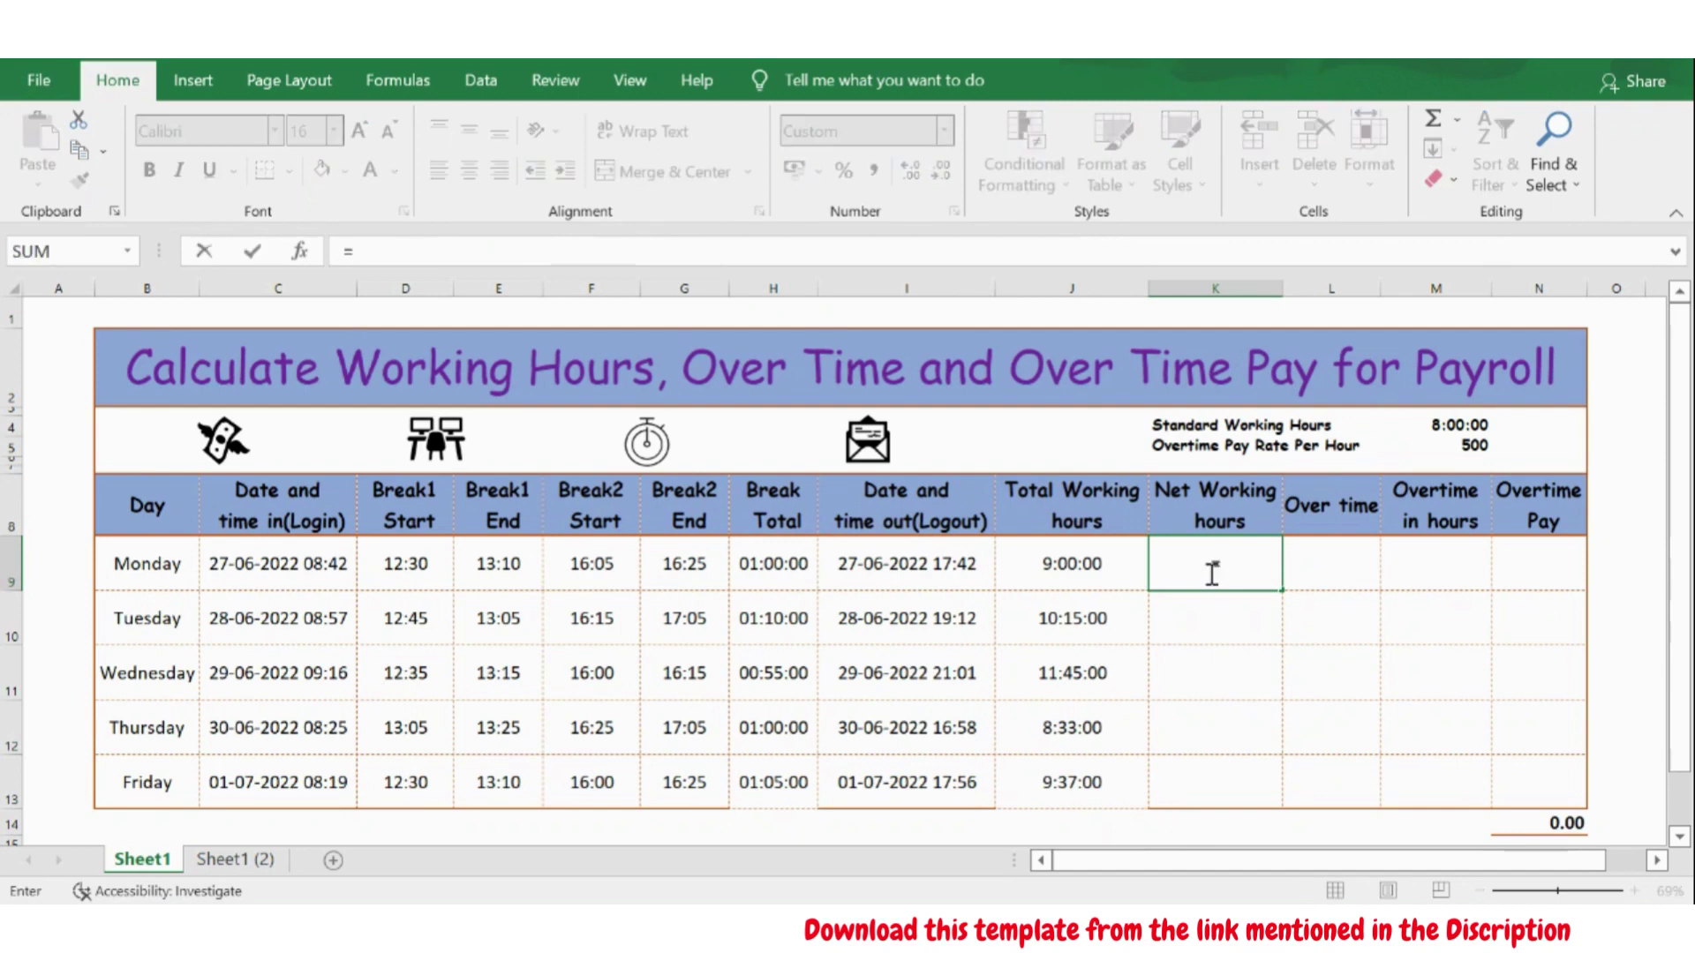
{"action": "left_click", "coordinate": [1084, 563]}
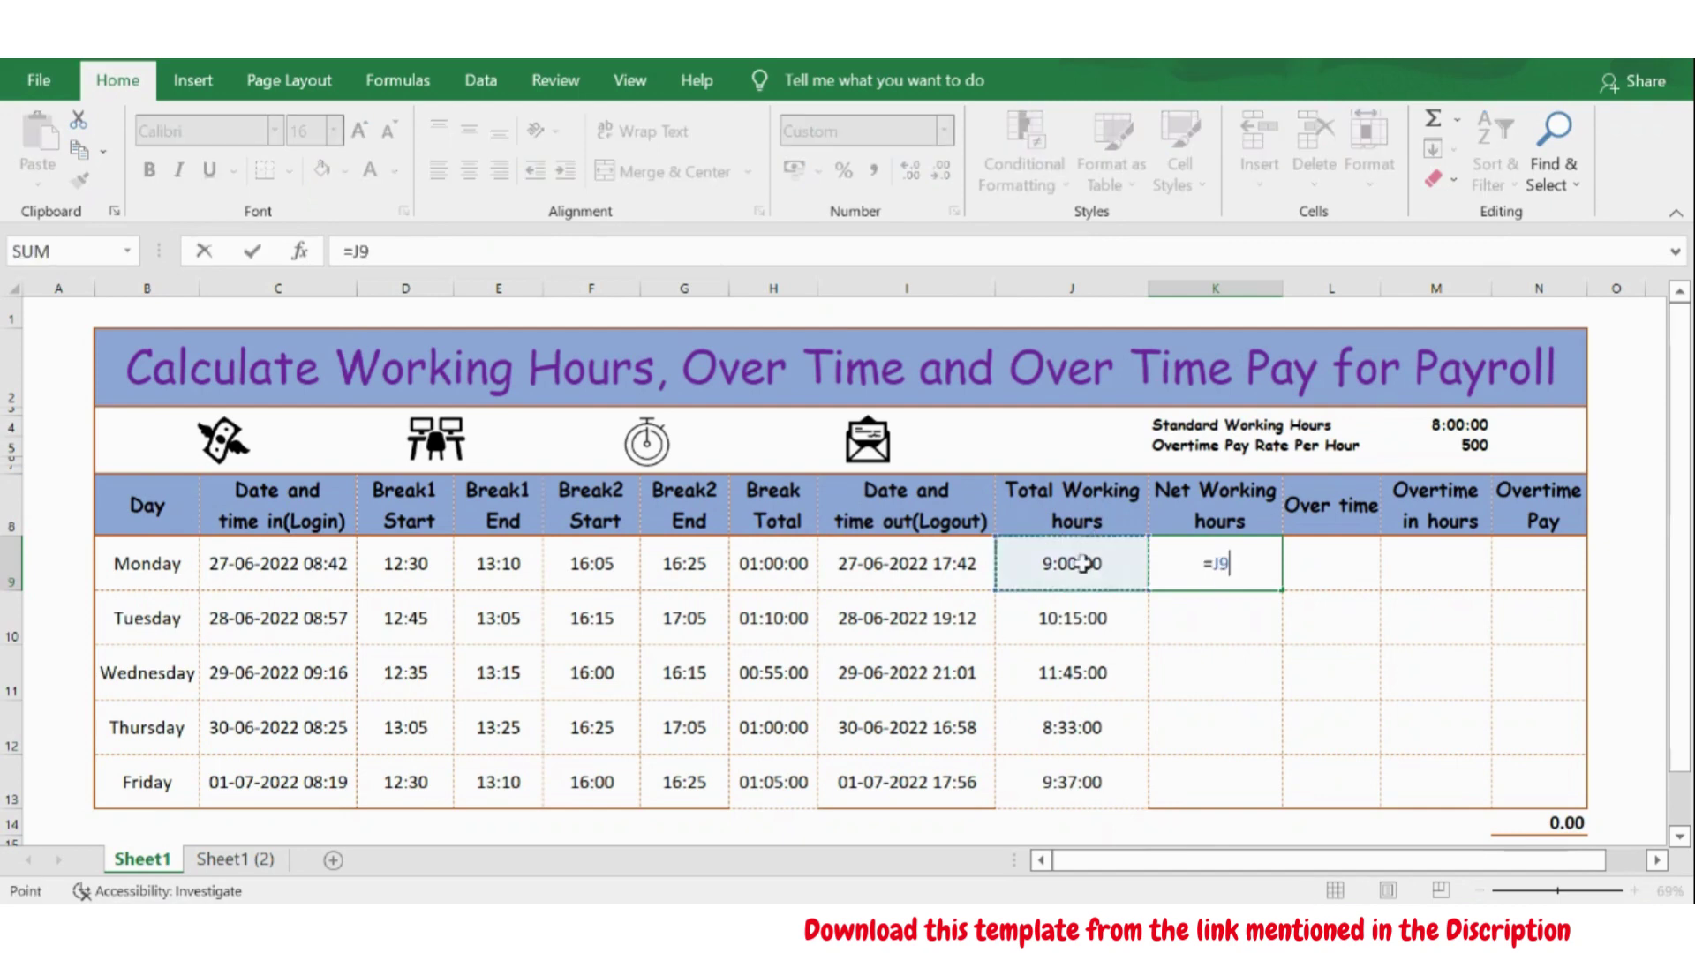
{"action": "type", "text": "-"}
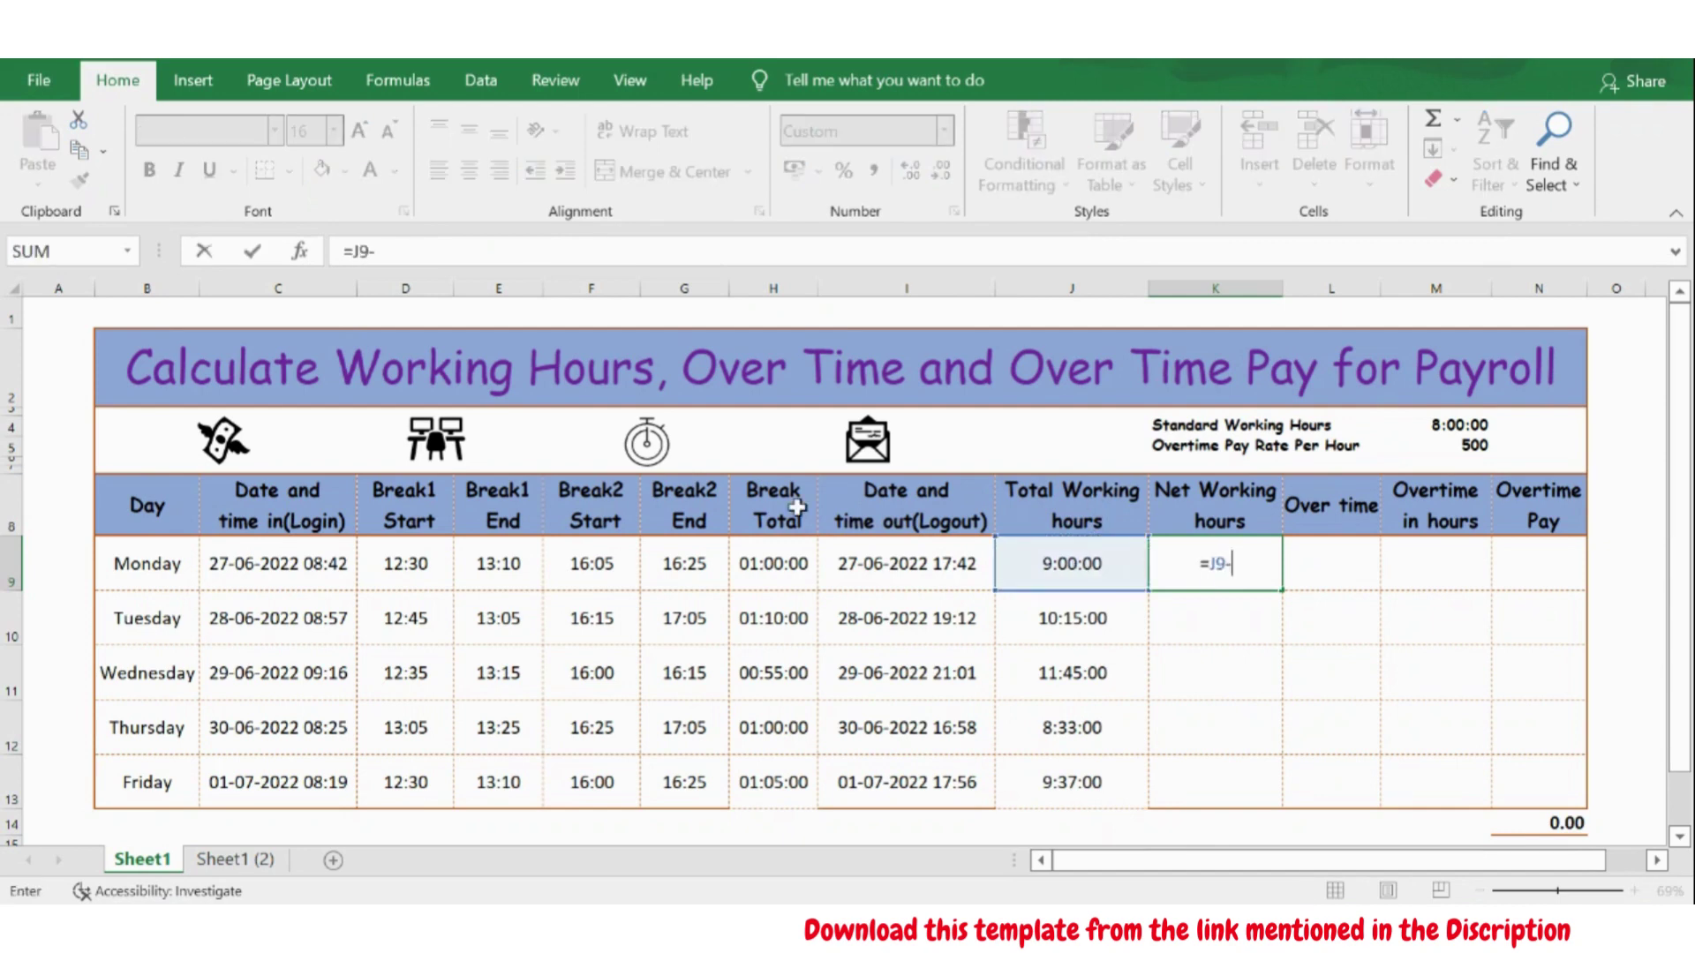
{"action": "left_click", "coordinate": [770, 574]}
{"action": "key", "text": "Return"}
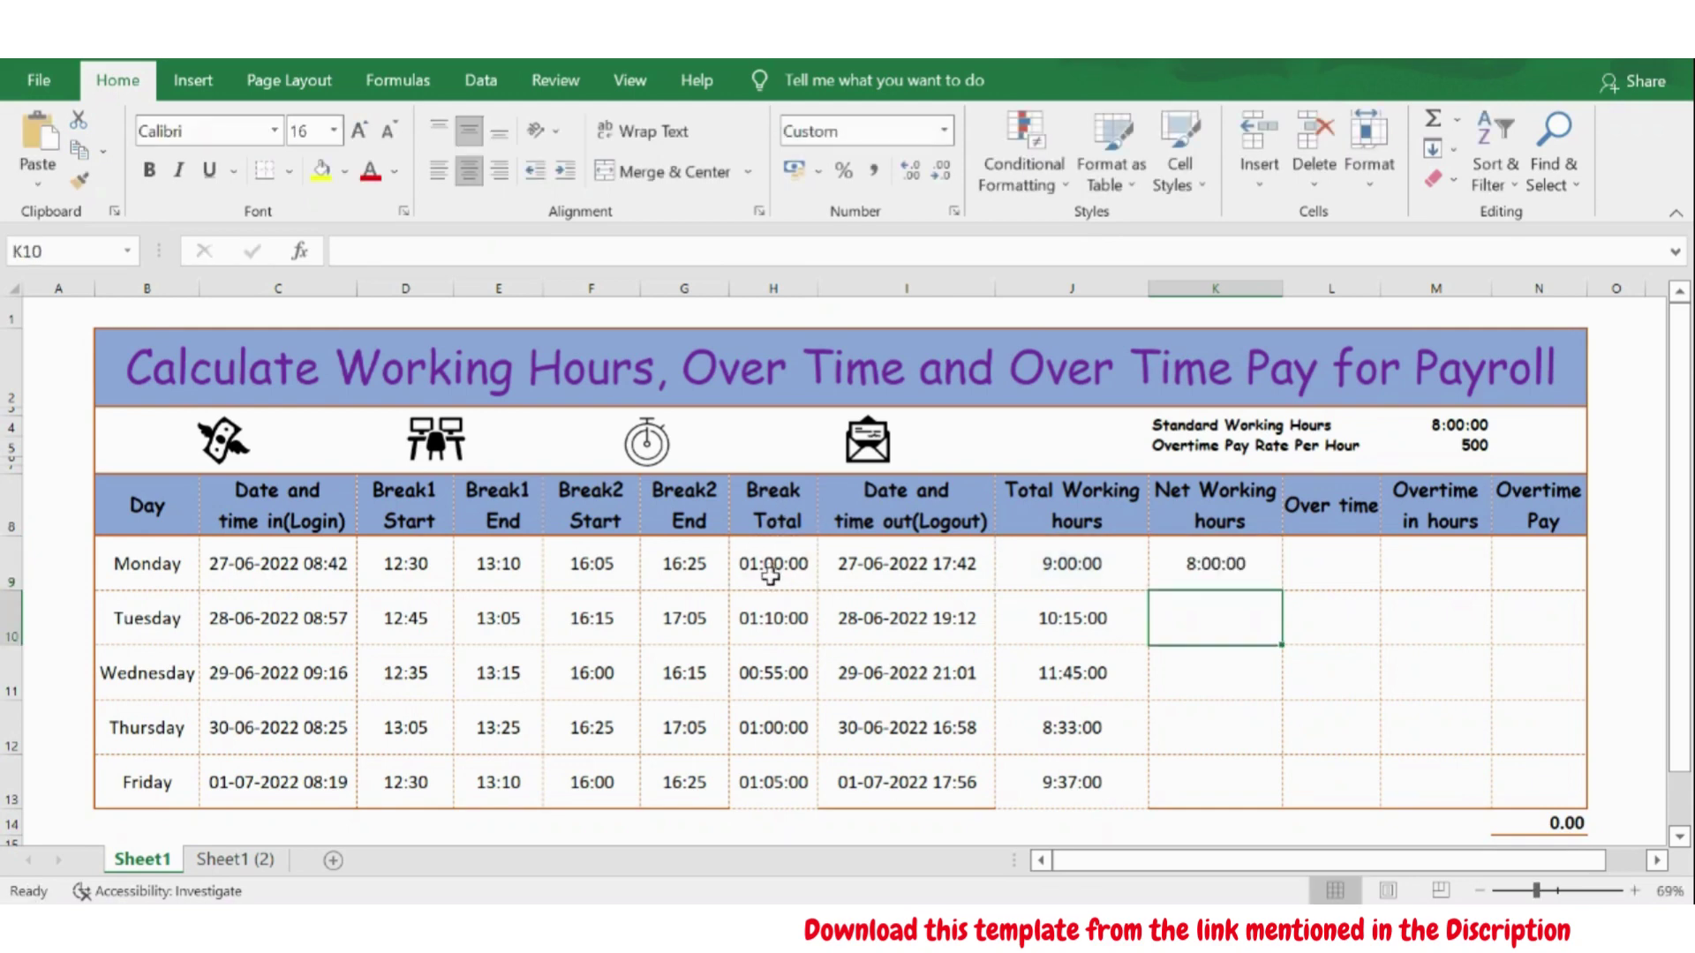
{"action": "left_click", "coordinate": [1241, 575]}
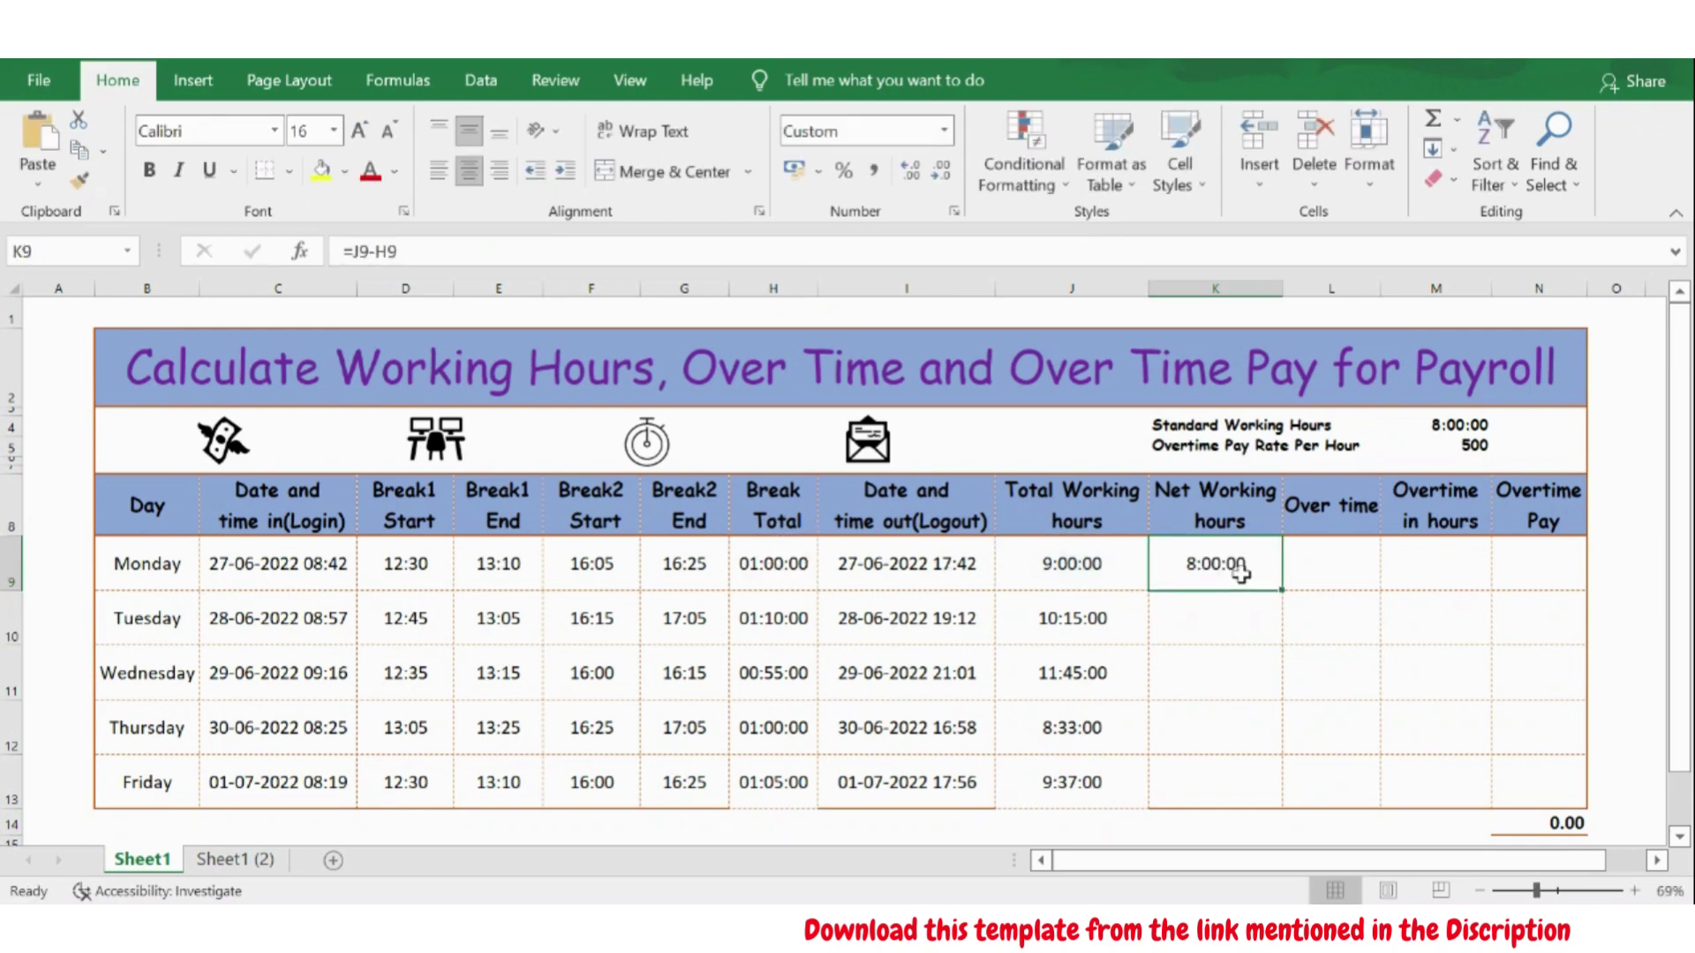
{"action": "double_click", "coordinate": [1282, 591]}
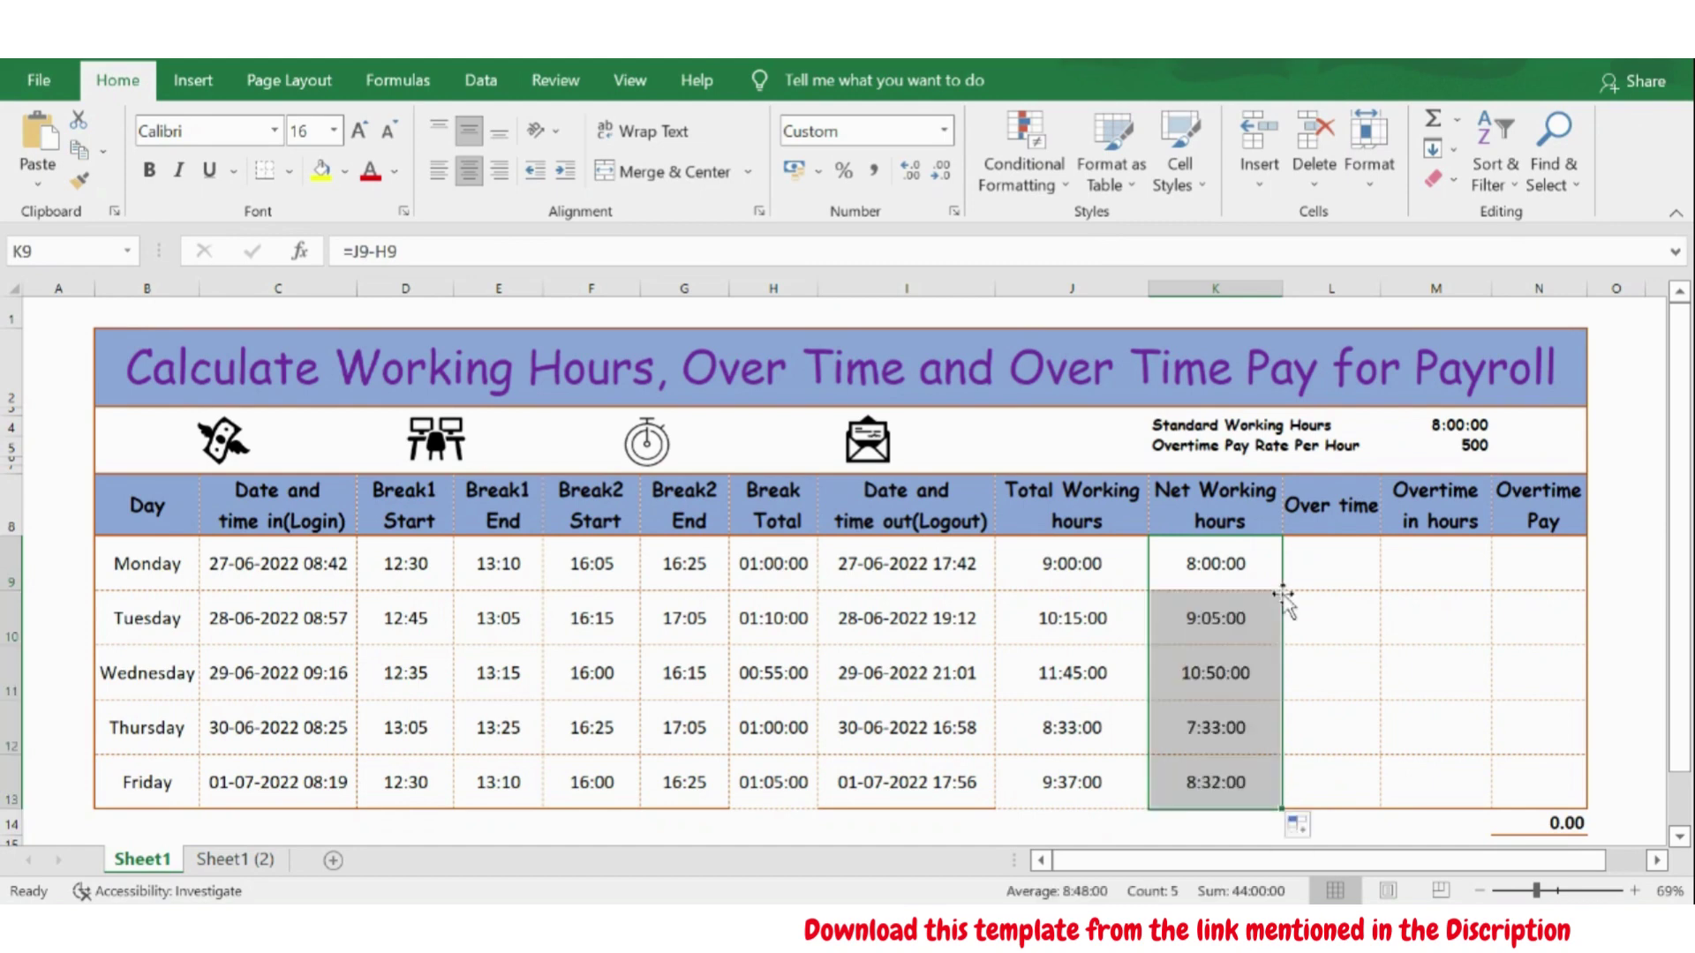
{"action": "left_click", "coordinate": [1305, 572]}
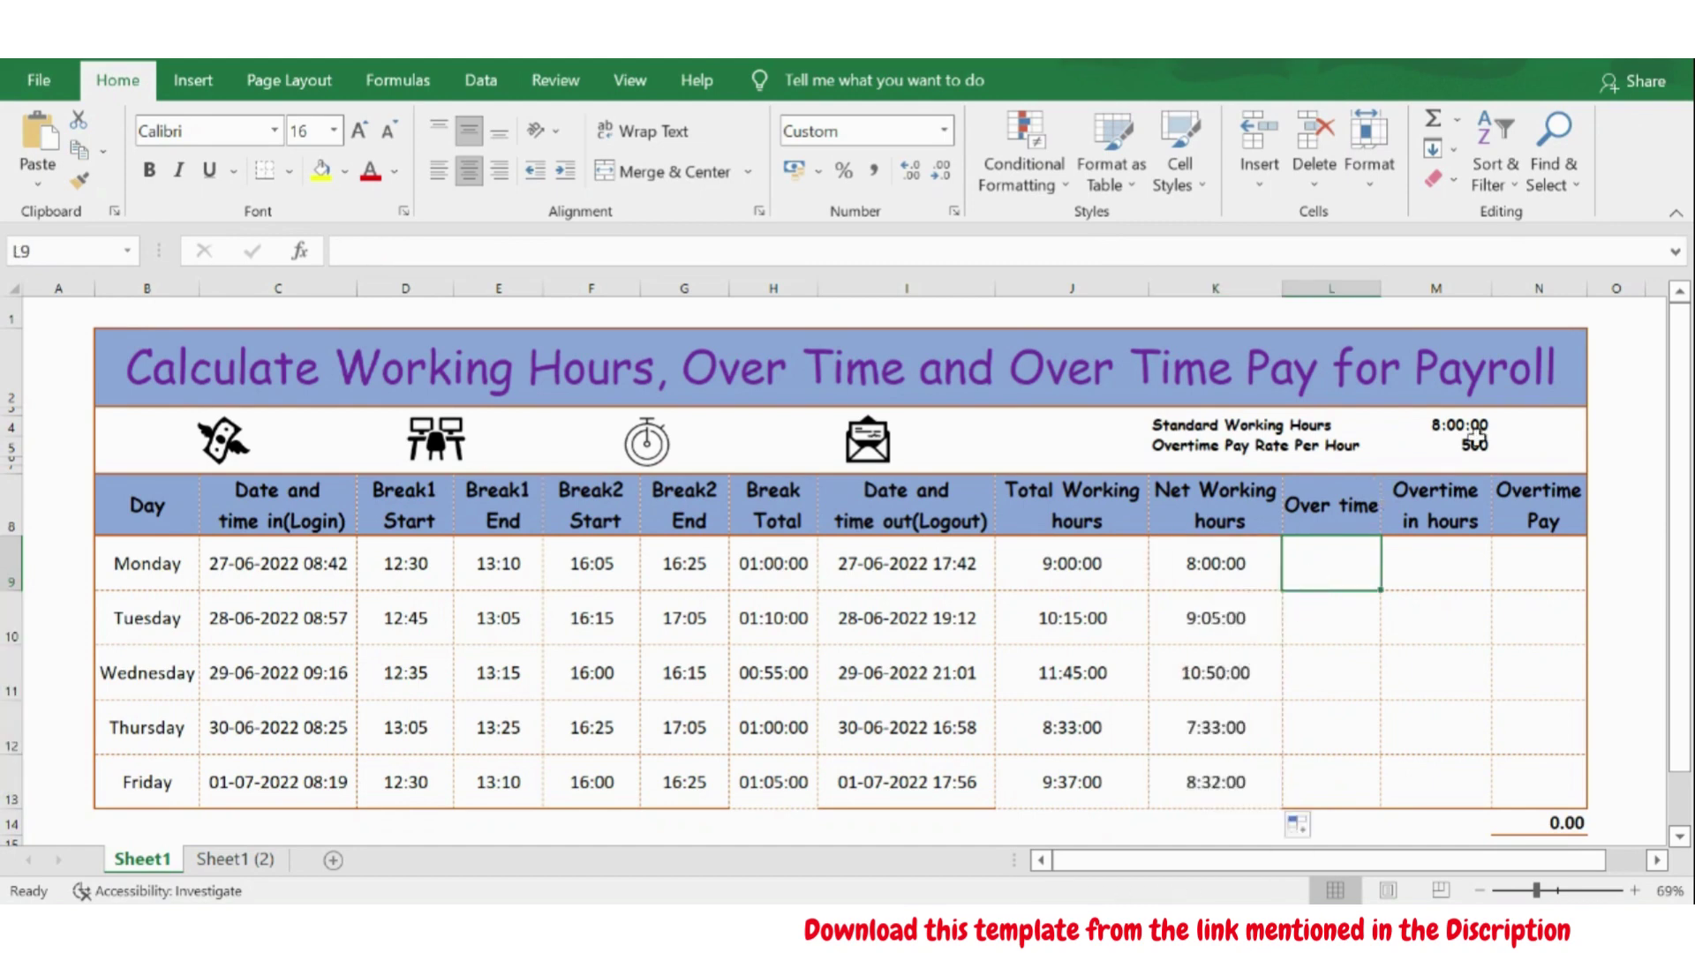
Check the 8:00:00 standard hours in M4 and the net hours formula in K9.
{"action": "left_click", "coordinate": [1227, 426]}
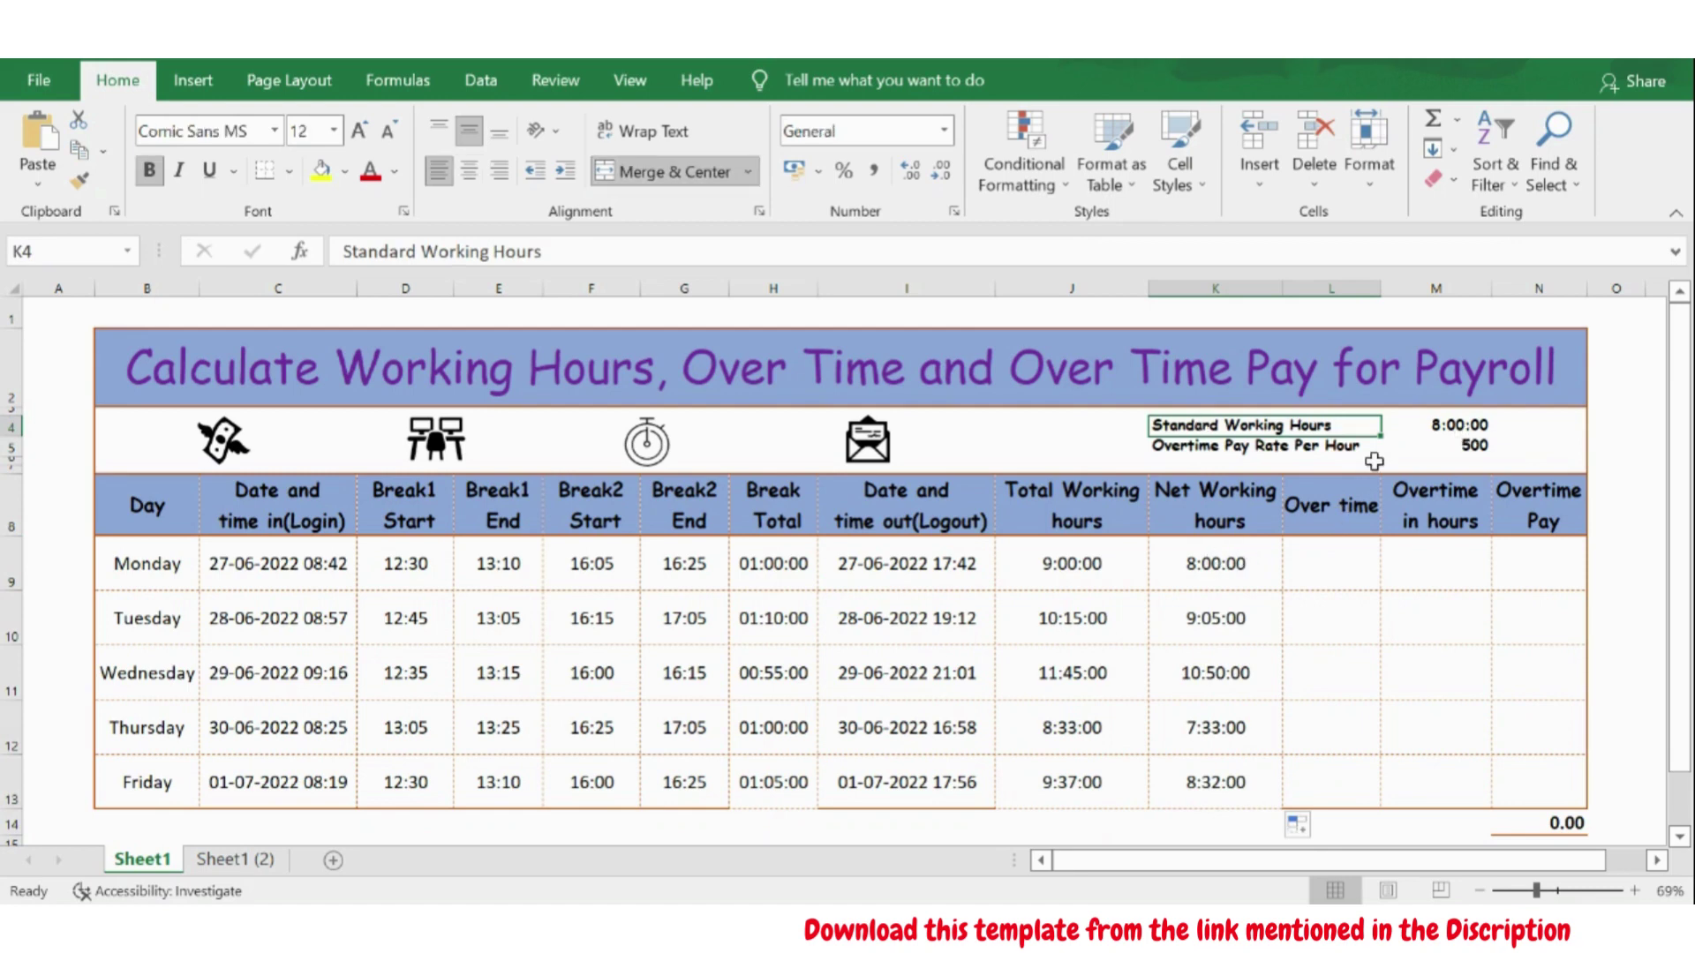
{"action": "left_click", "coordinate": [1322, 562]}
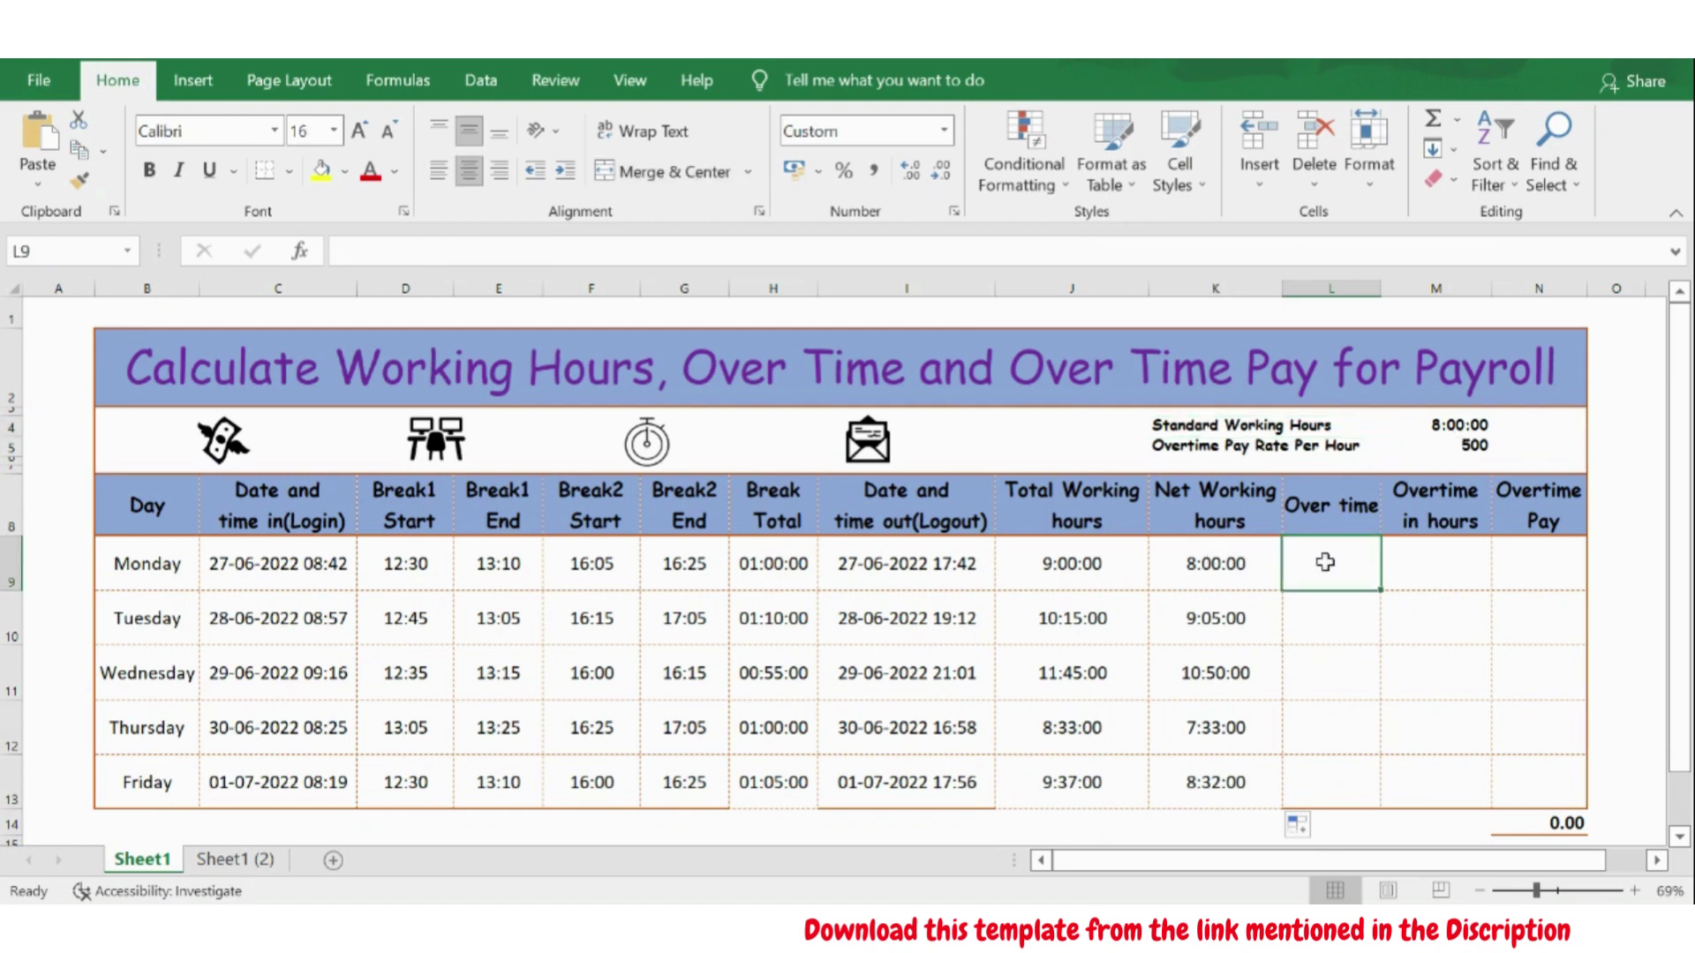
{"action": "left_click", "coordinate": [1220, 550]}
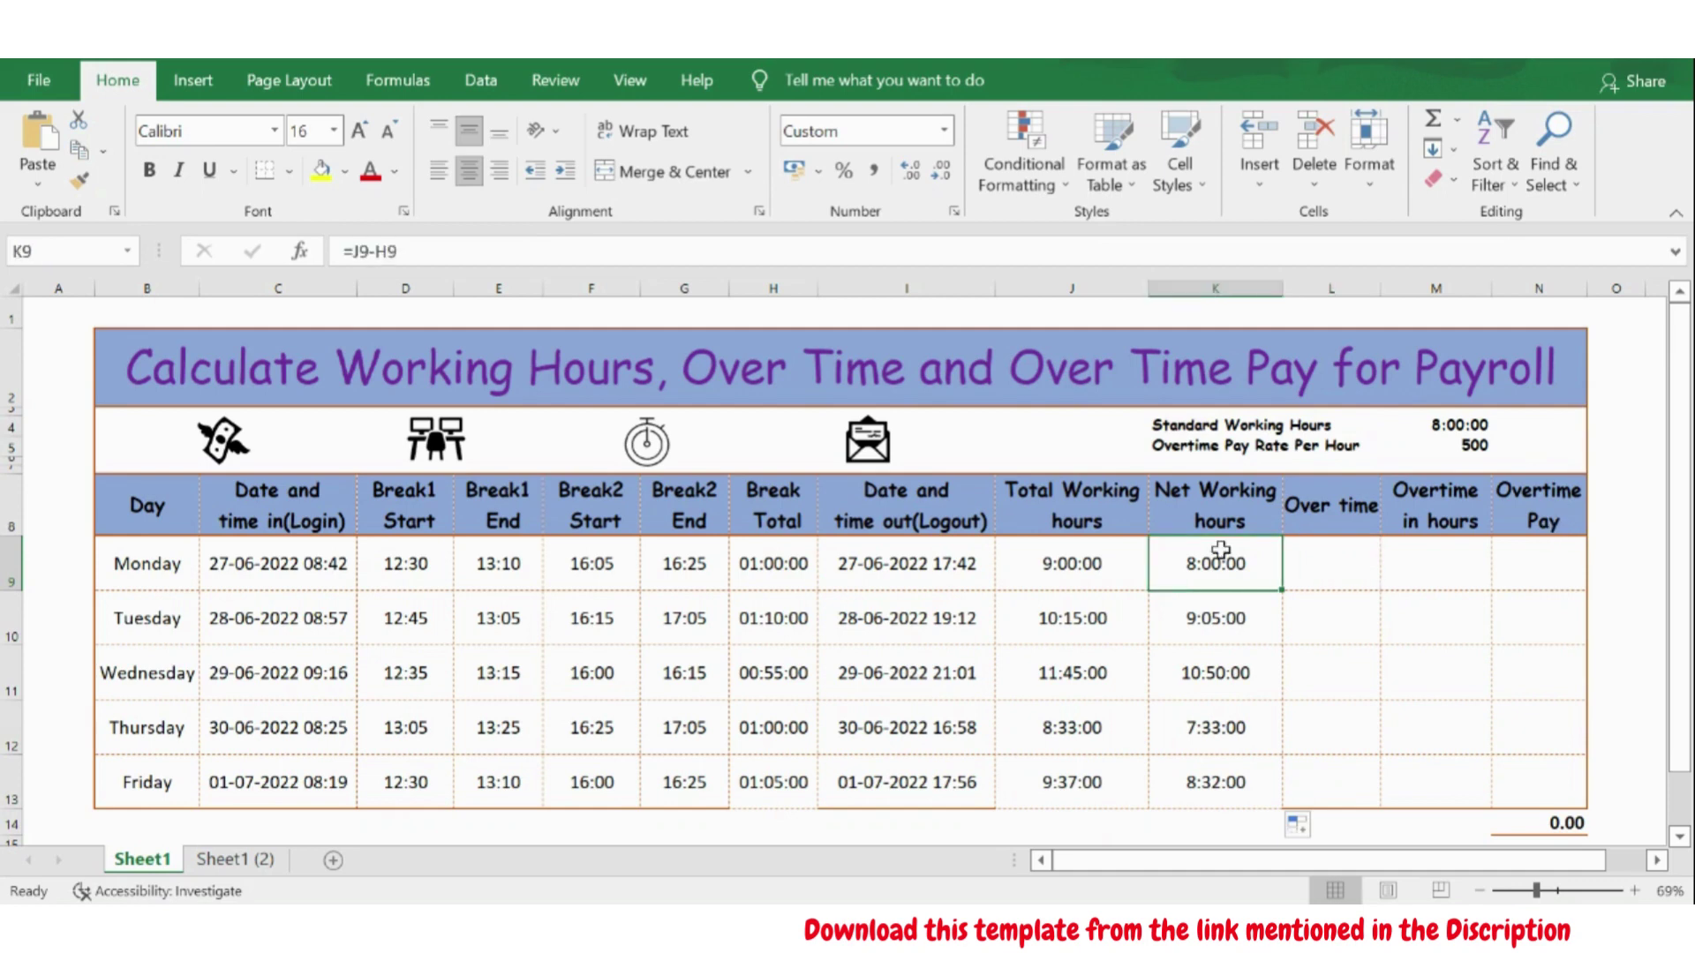
{"action": "left_click", "coordinate": [1321, 569]}
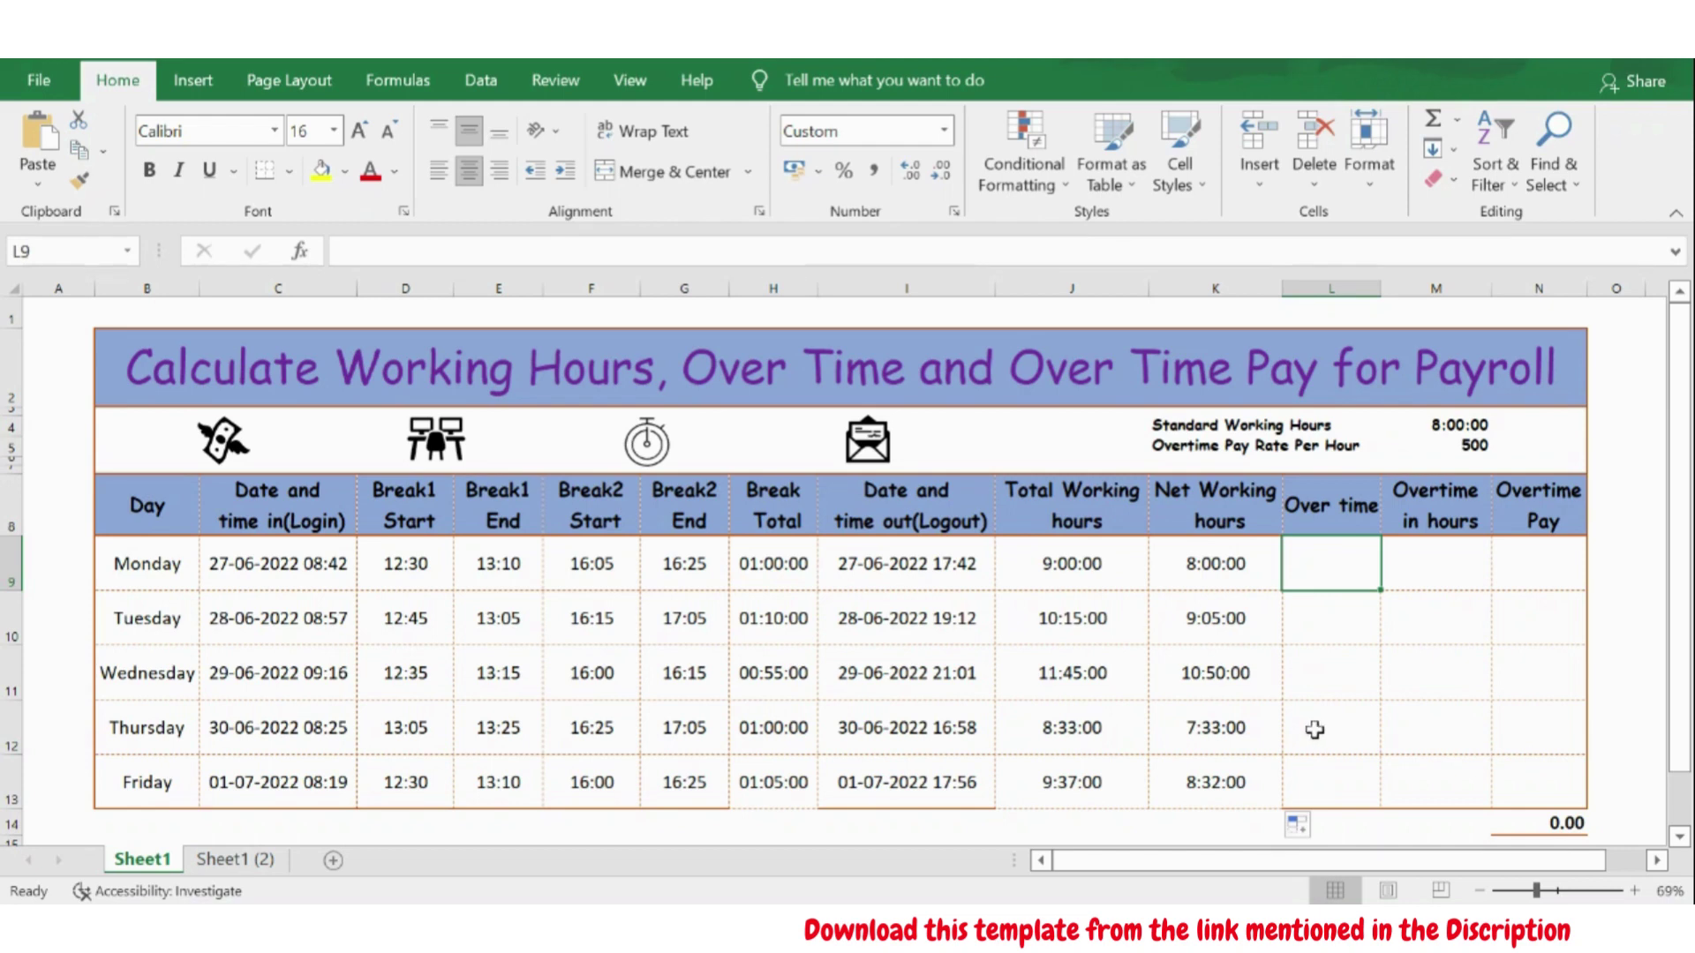
Enter =IF(K9>=$M$4,K9-M4,0) in L9 and fill it down to Friday.
{"action": "type", "text": "="}
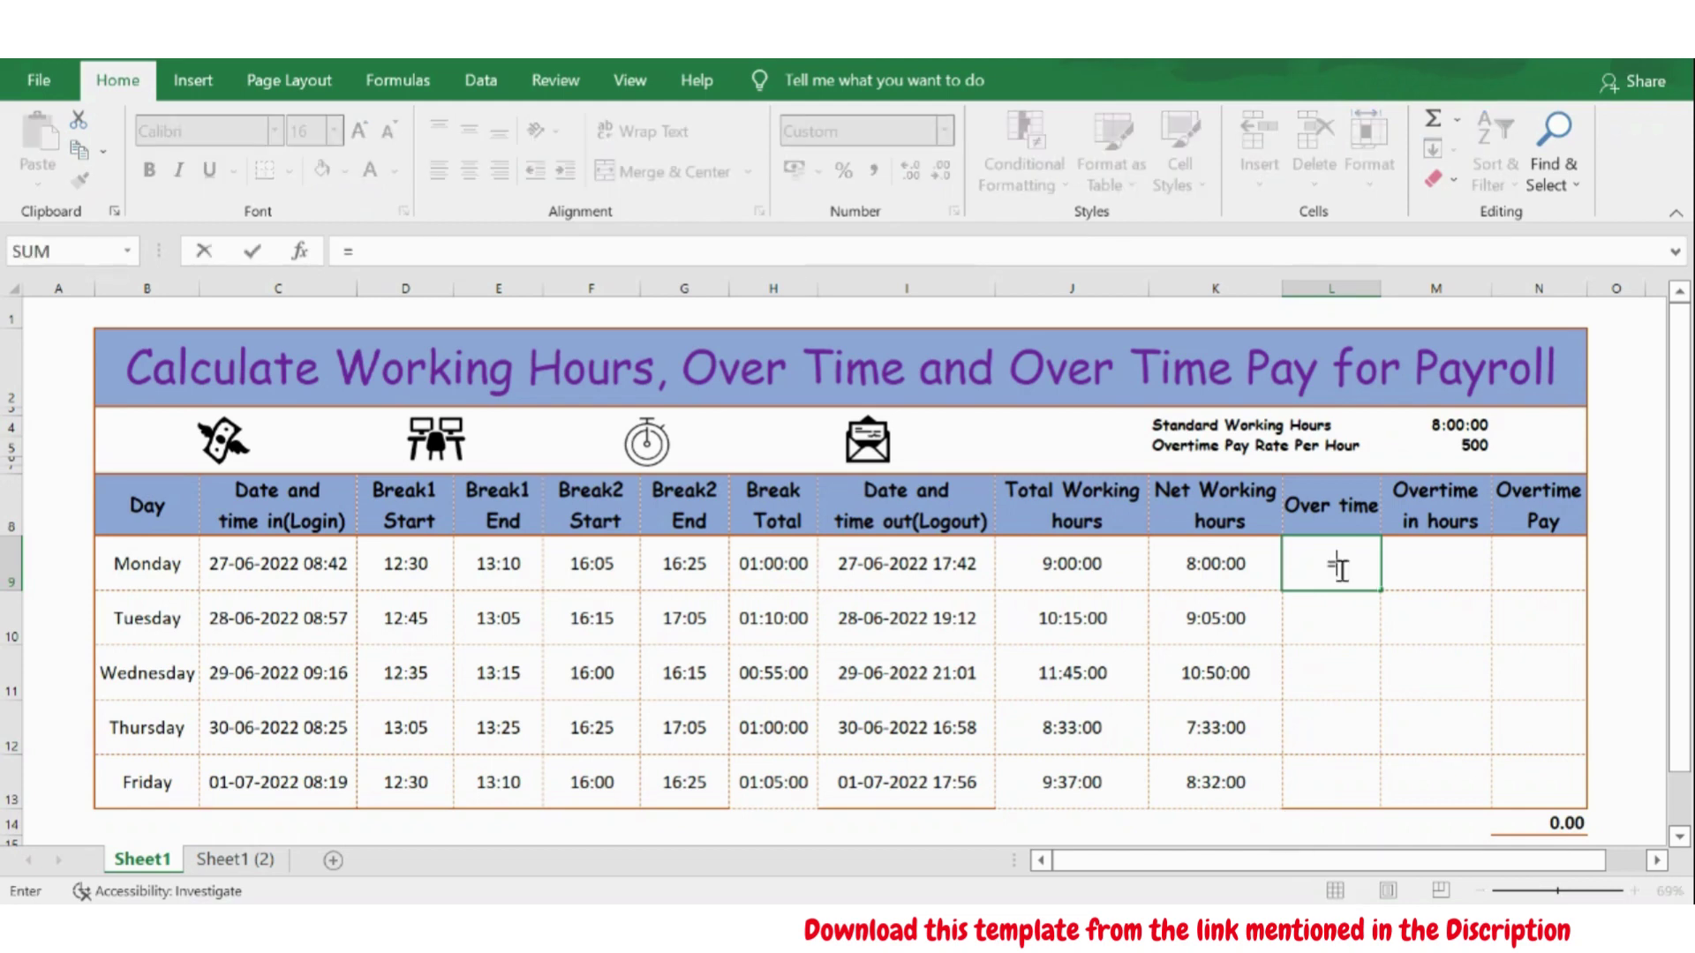
{"action": "type", "text": "IF("}
{"action": "left_click", "coordinate": [1210, 565]}
{"action": "type", "text": ">="}
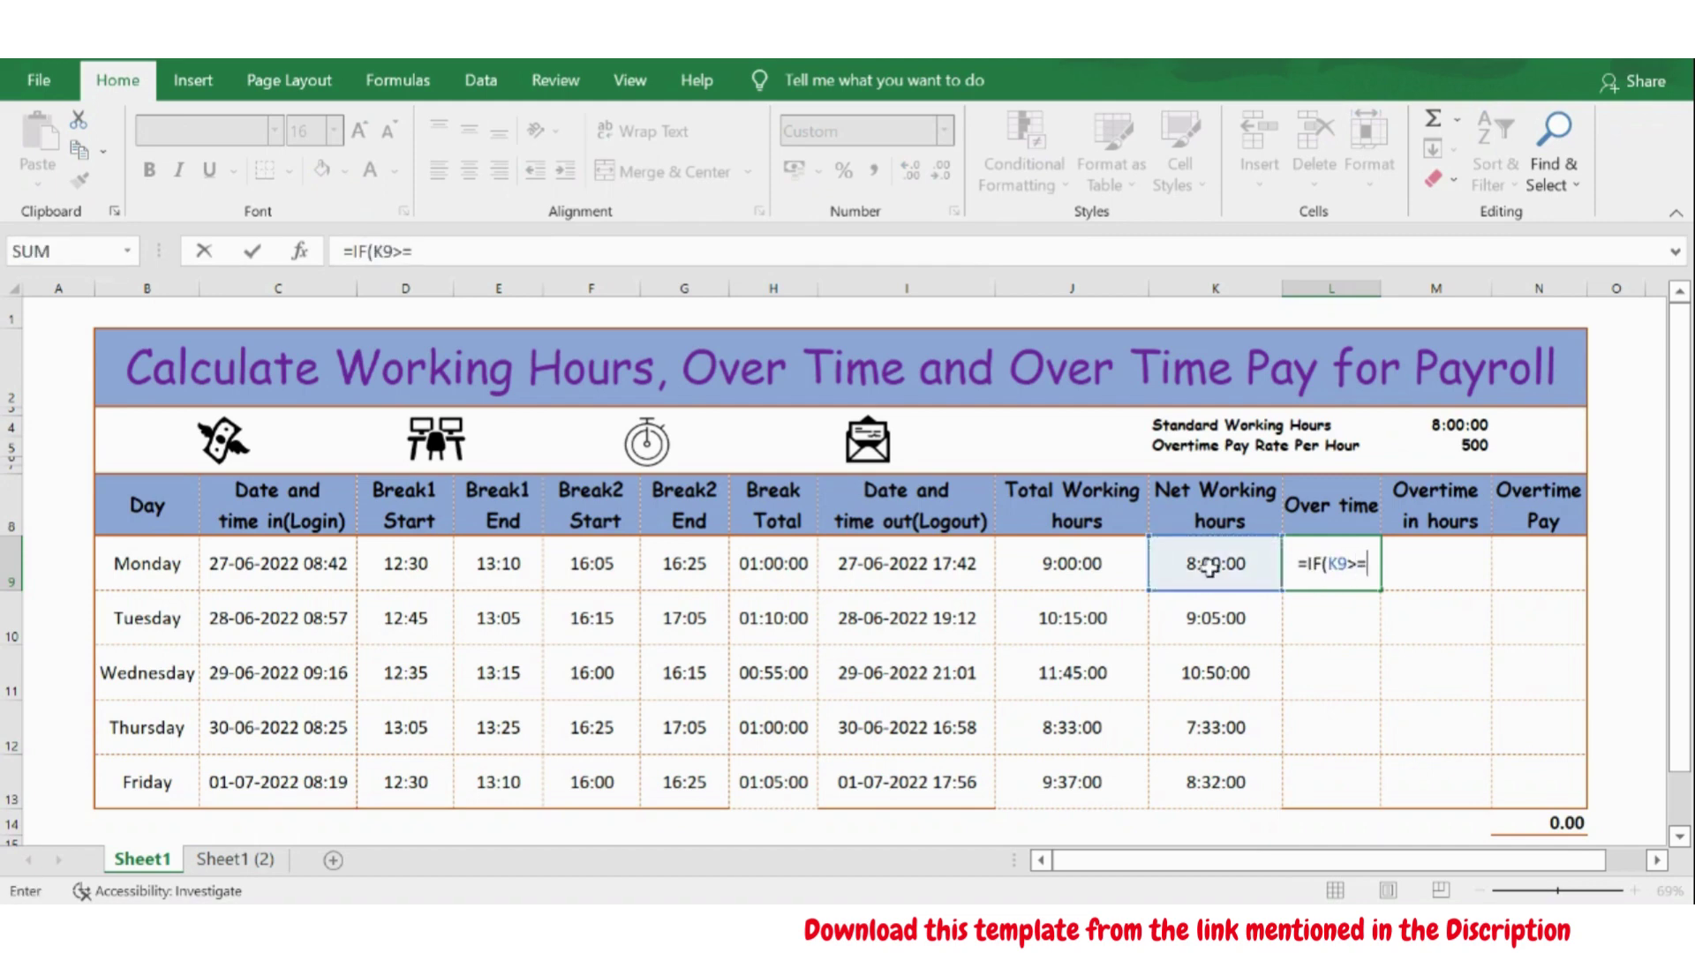
{"action": "left_click", "coordinate": [1461, 426]}
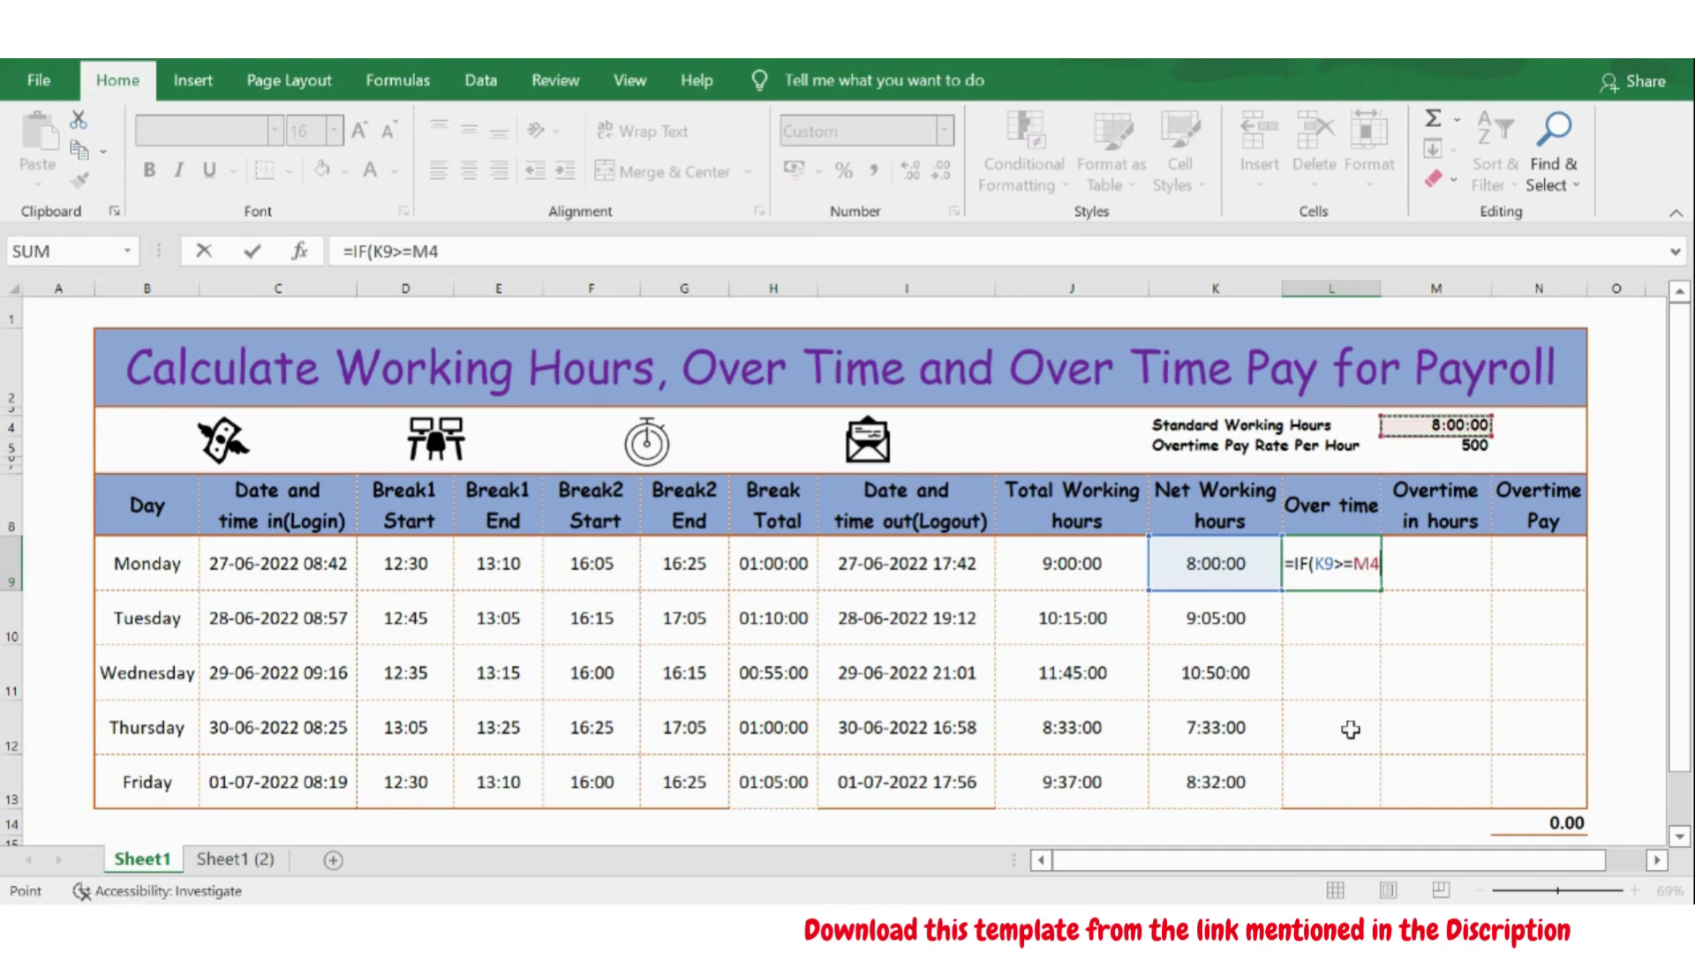
{"action": "key", "text": "F4"}
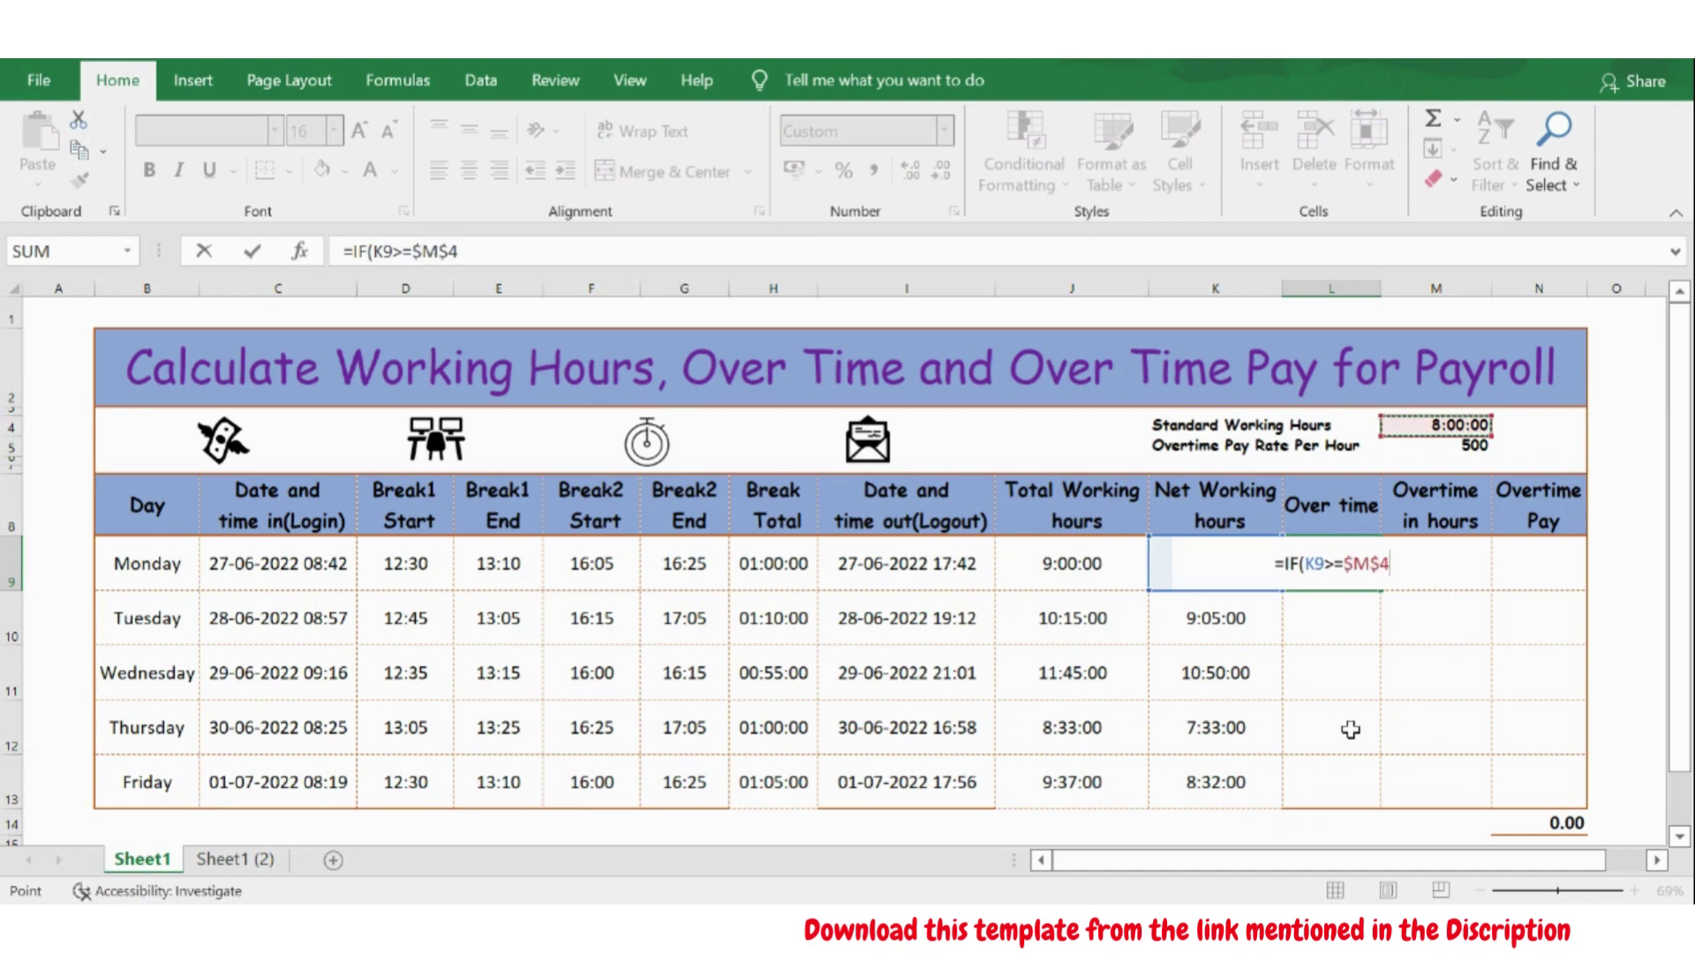
{"action": "type", "text": ","}
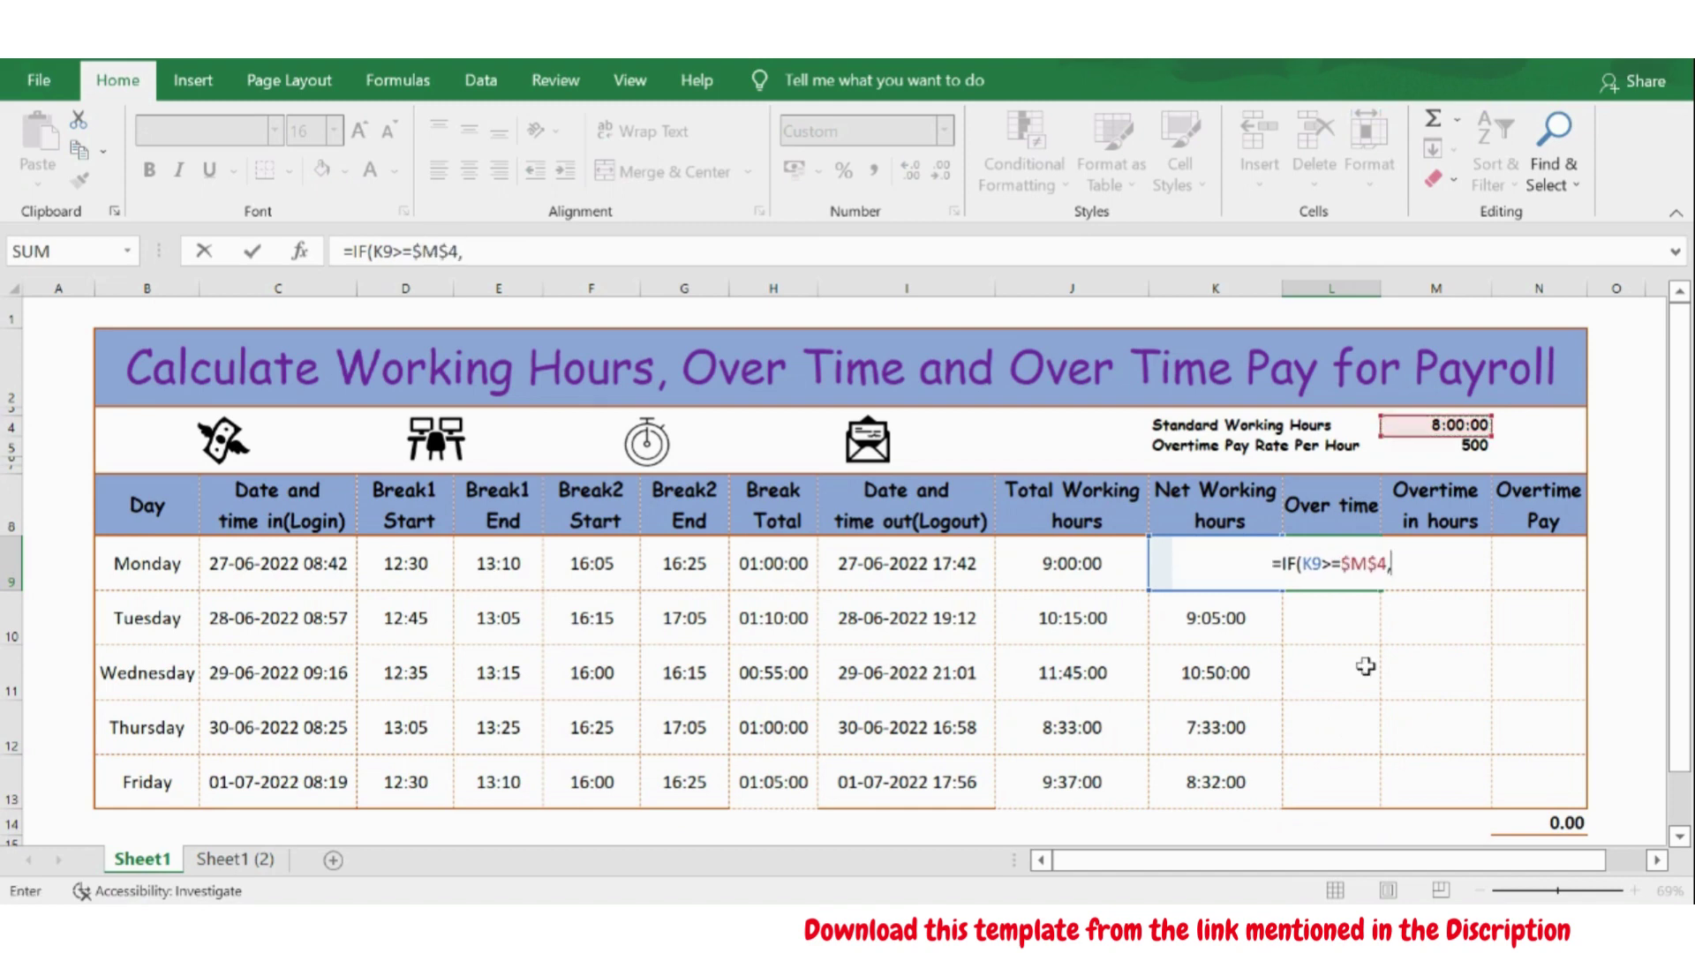
{"action": "left_click", "coordinate": [1218, 620]}
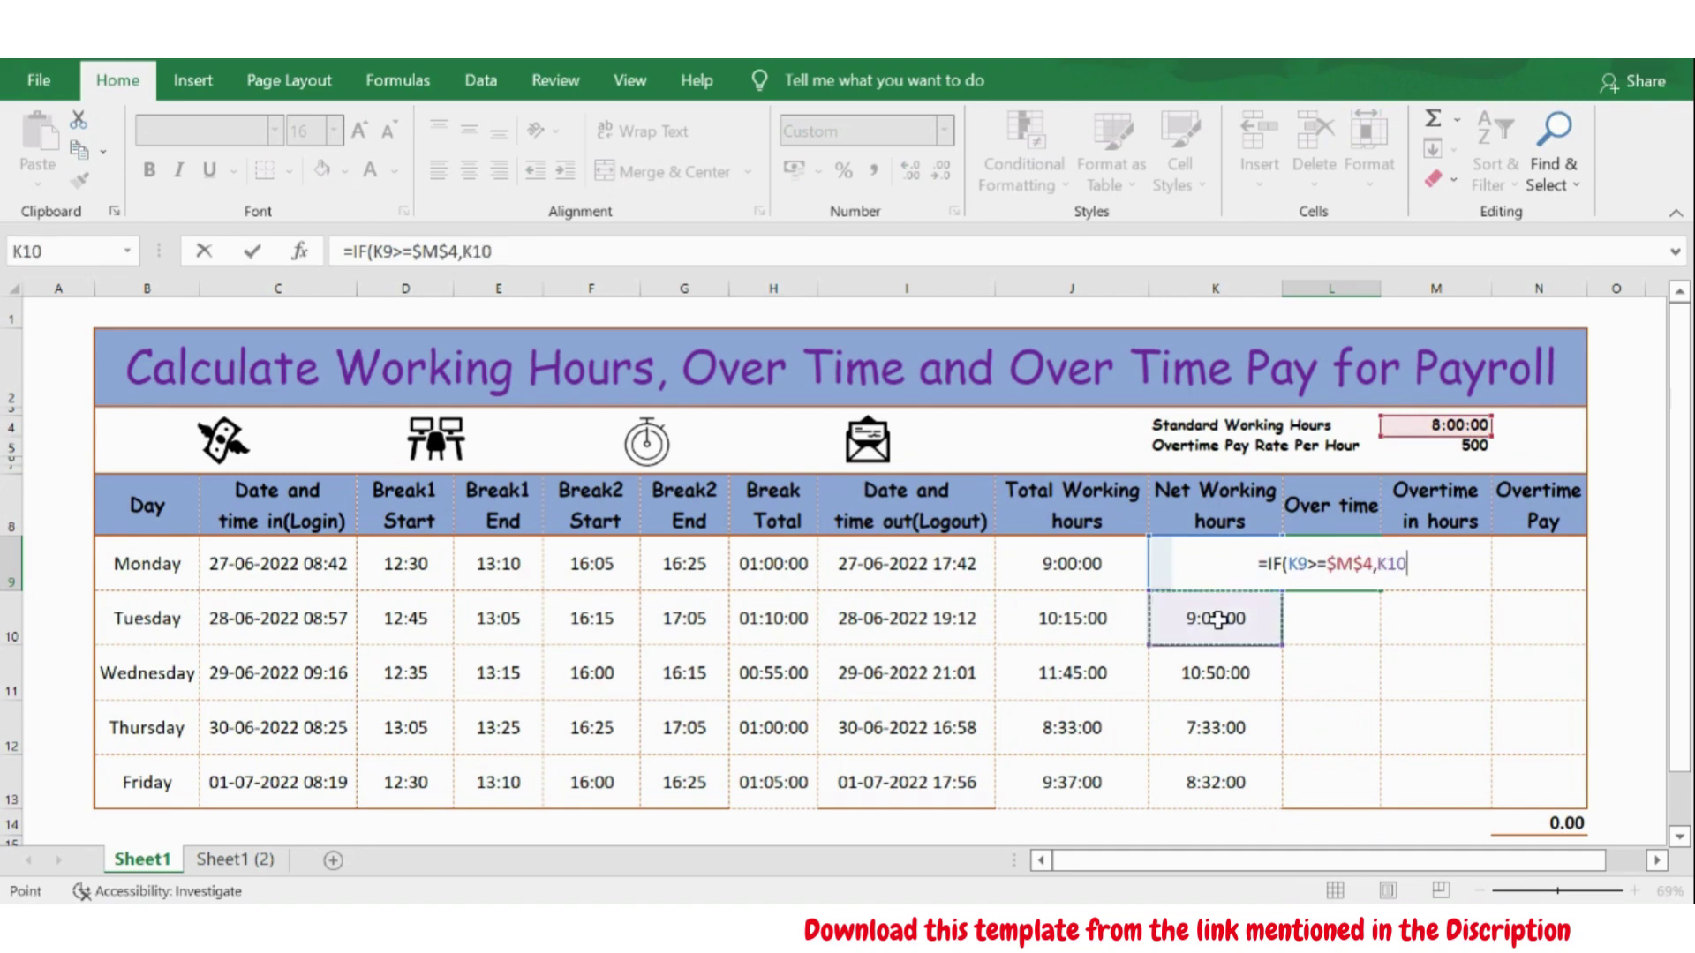
{"action": "key", "text": "Up"}
{"action": "type", "text": "-"}
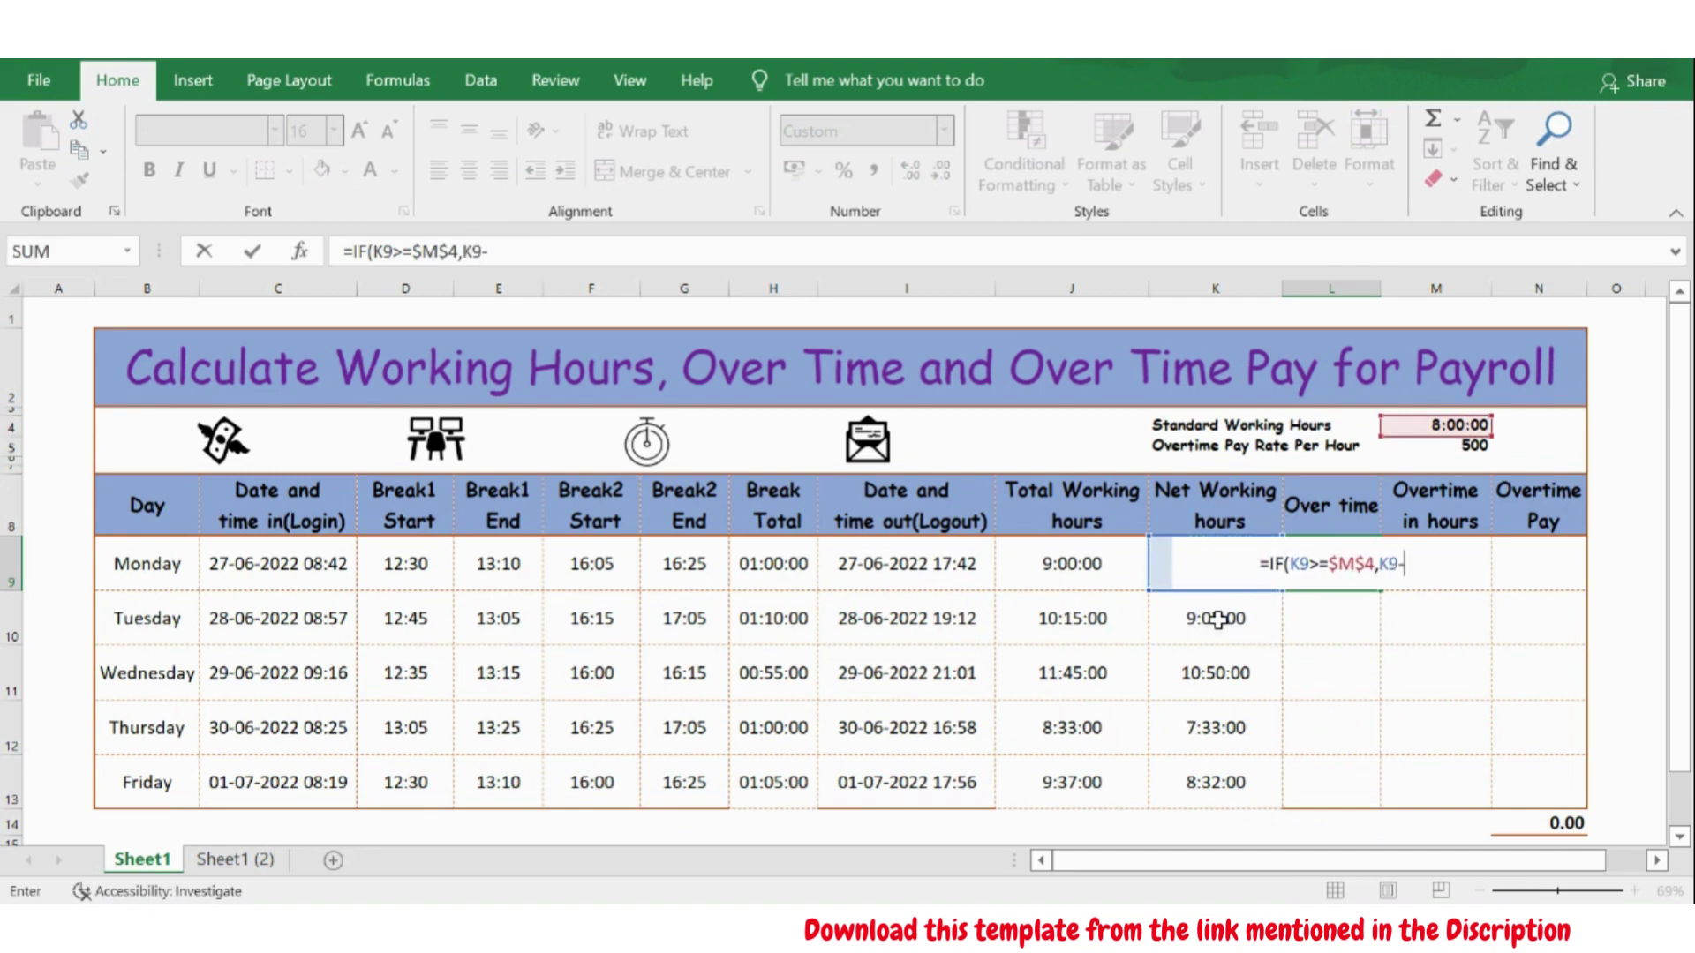
{"action": "left_click", "coordinate": [1439, 428]}
{"action": "type", "text": ",0"}
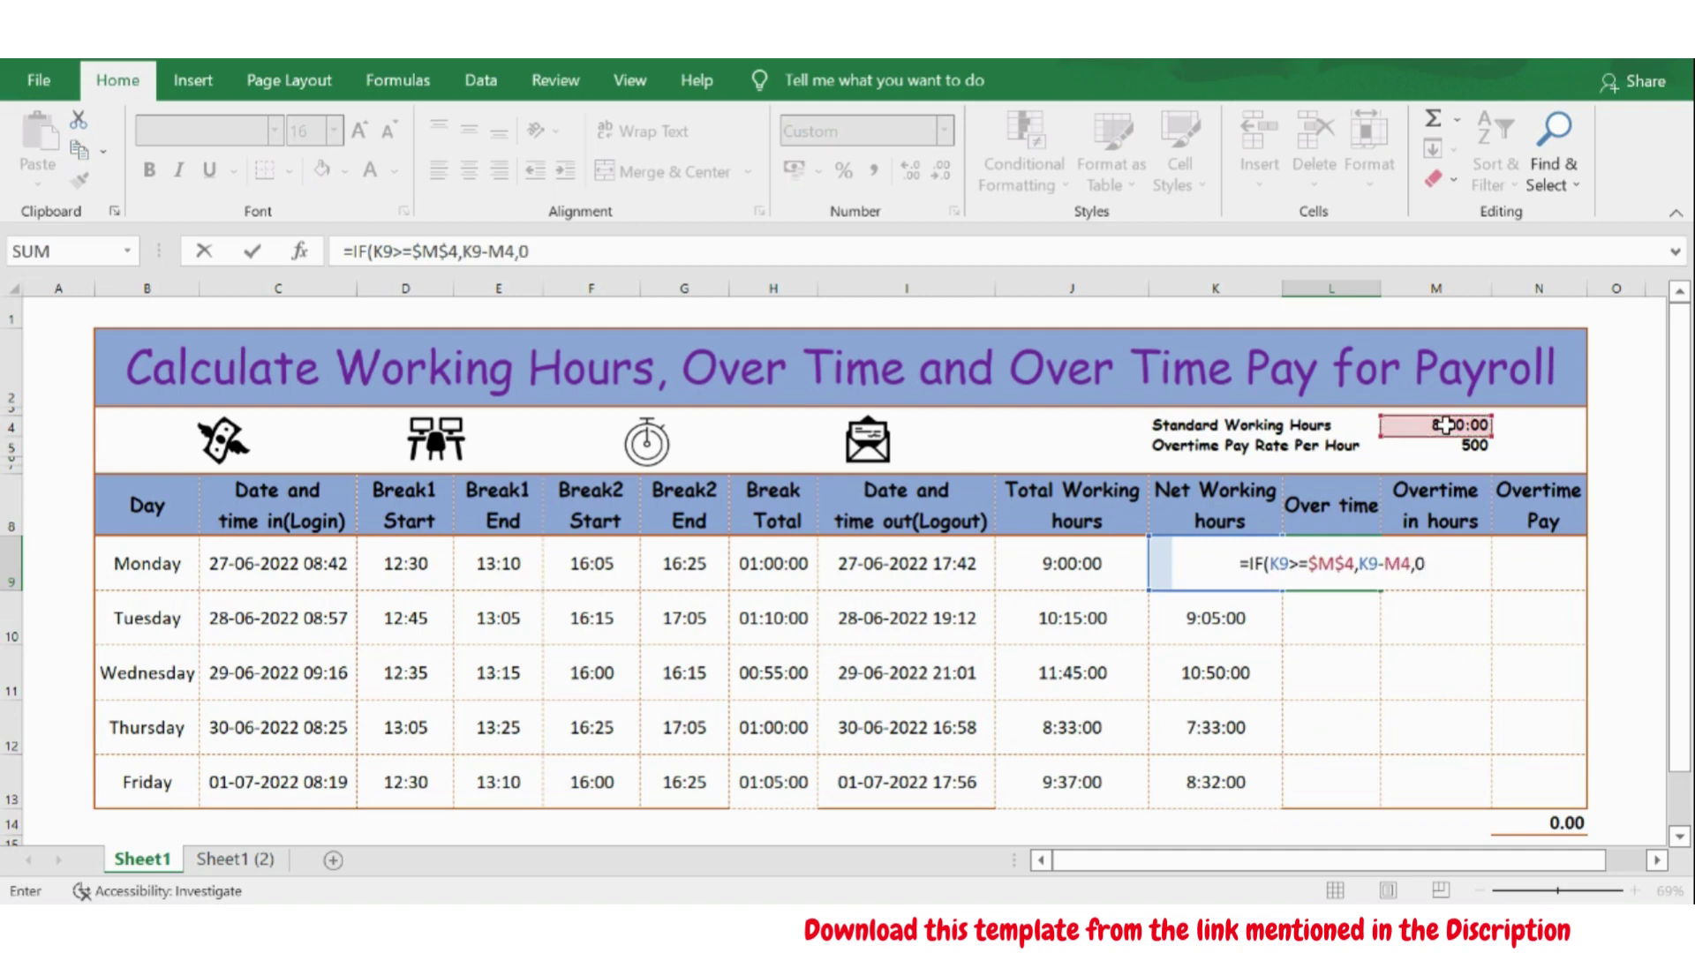
{"action": "type", "text": ")"}
{"action": "key", "text": "Return"}
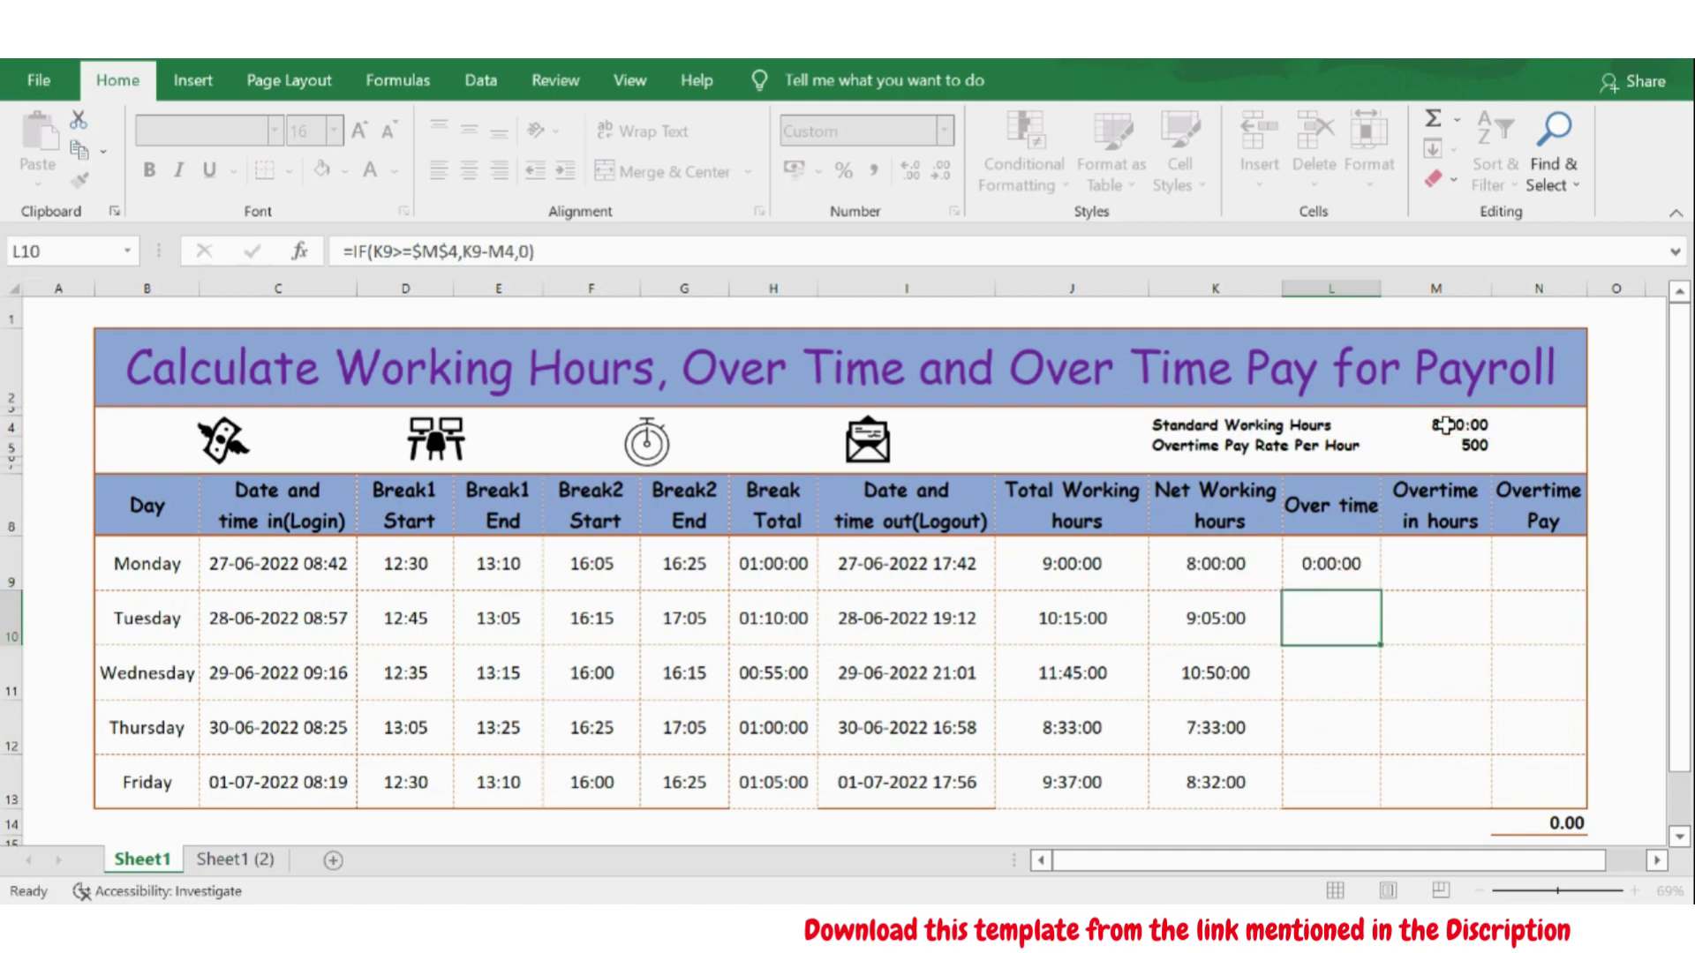
{"action": "left_click", "coordinate": [1349, 567]}
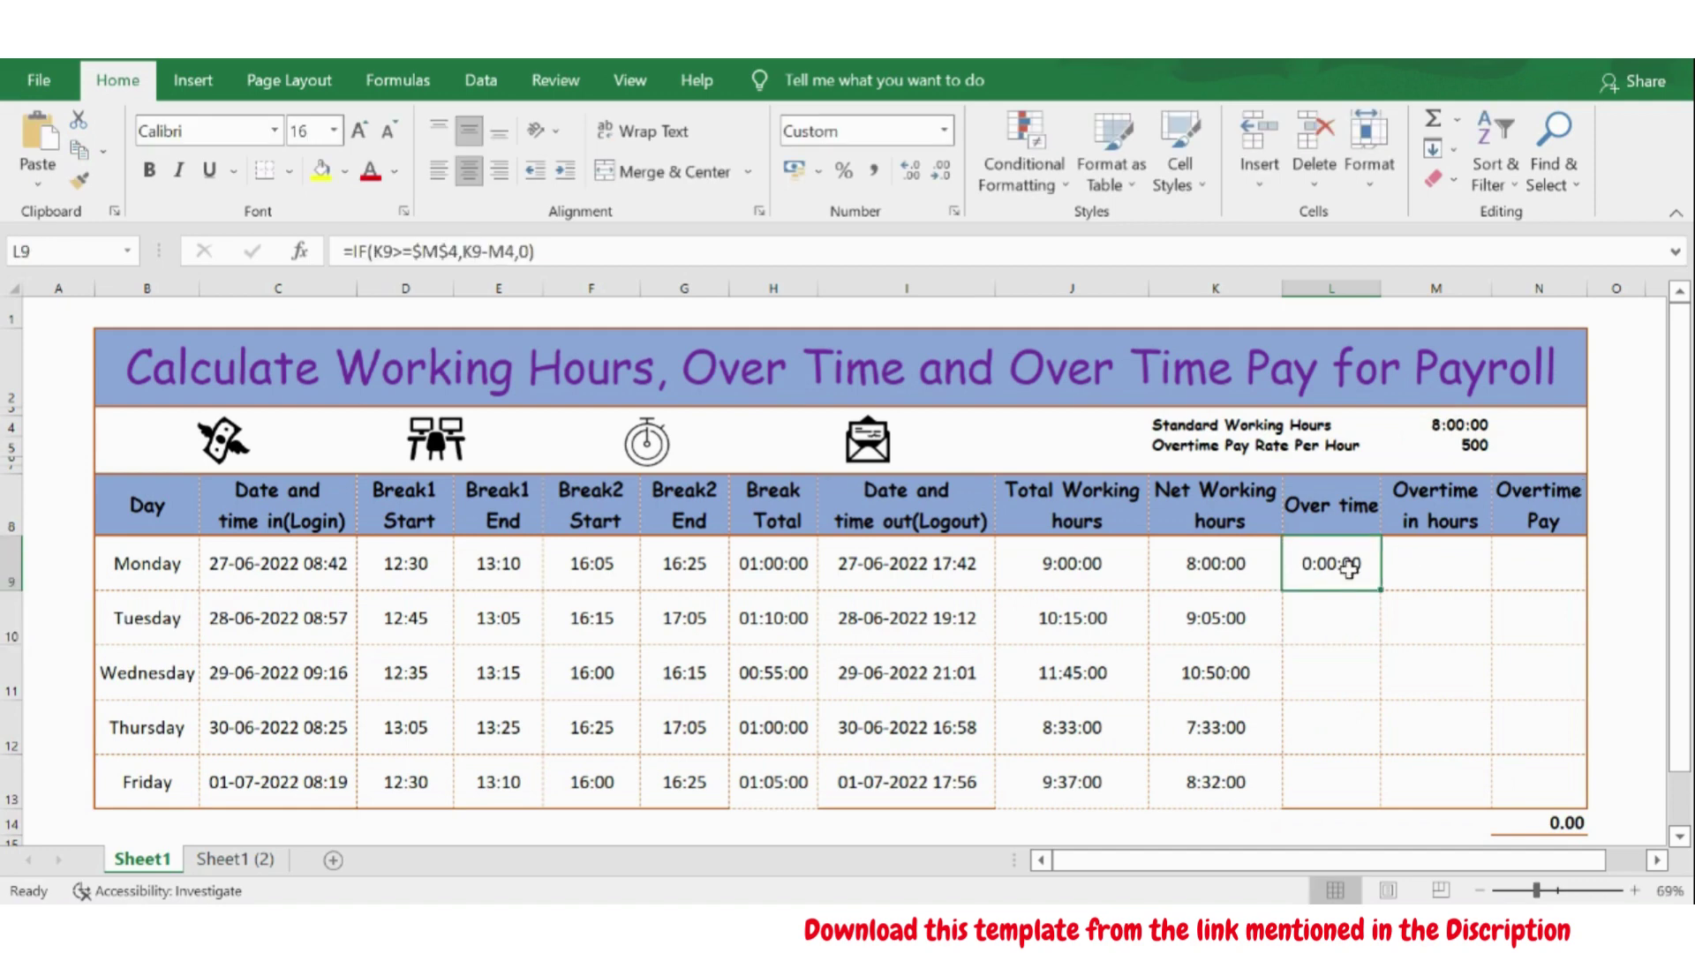
{"action": "double_click", "coordinate": [1382, 589]}
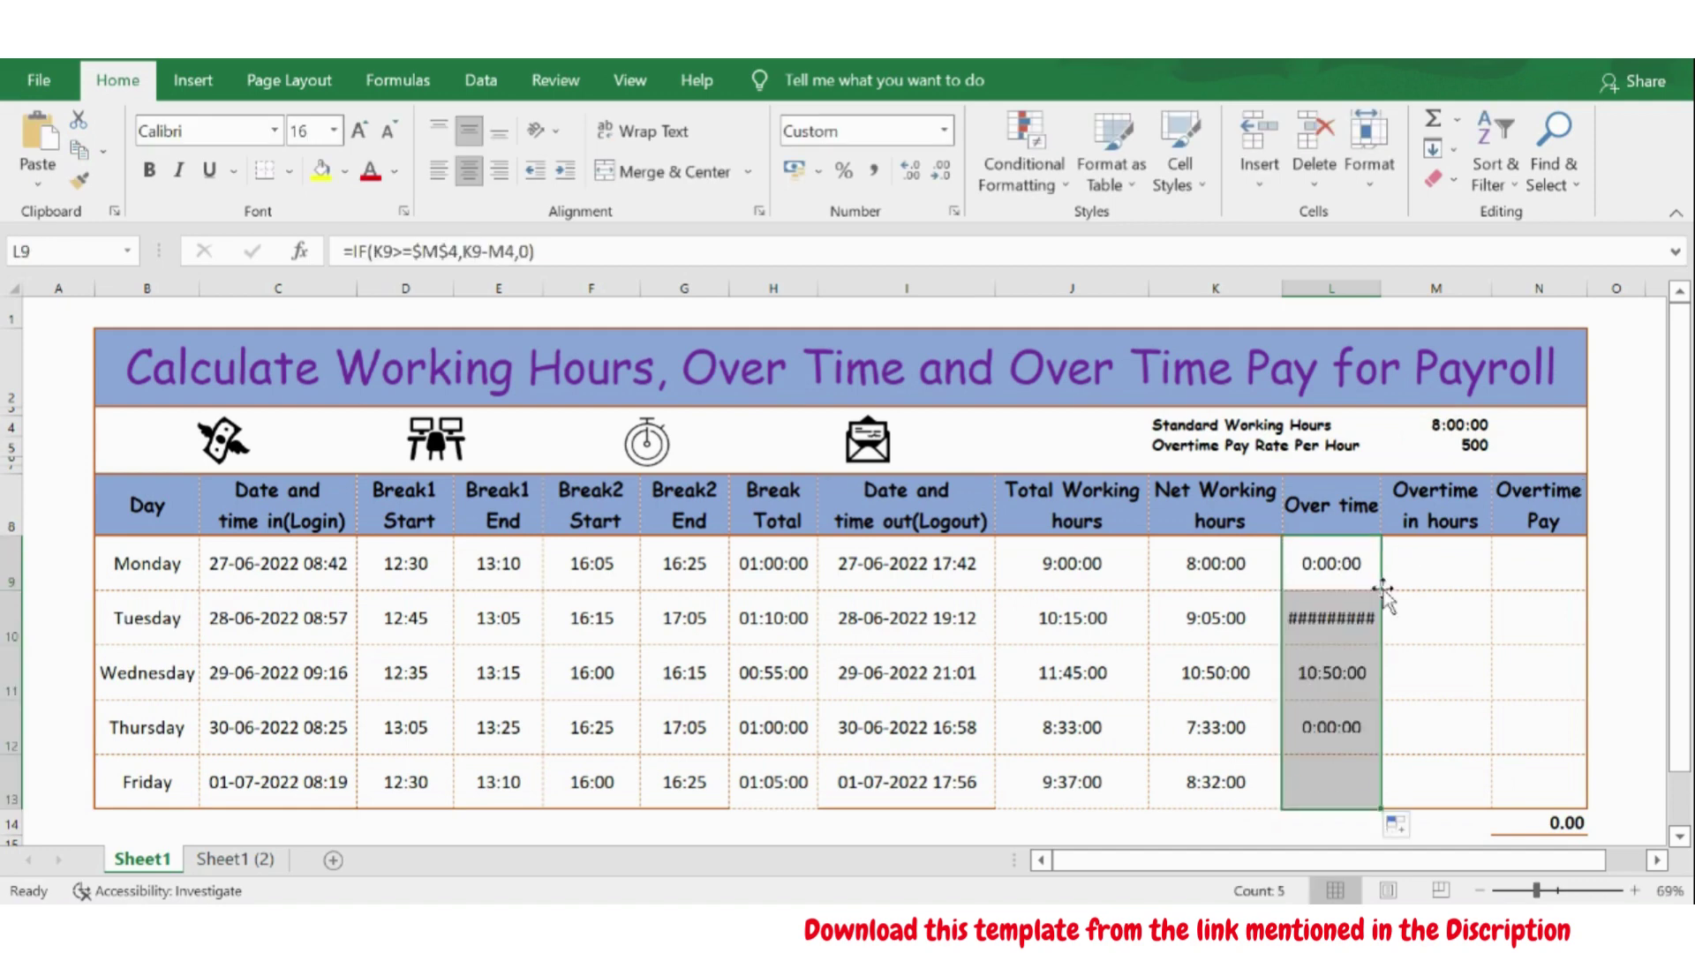
Make the subtracted M4 absolute, giving =IF(K9>=$M$4,K9-$M$4,0), and refill it down to Friday.
{"action": "left_click", "coordinate": [1330, 579]}
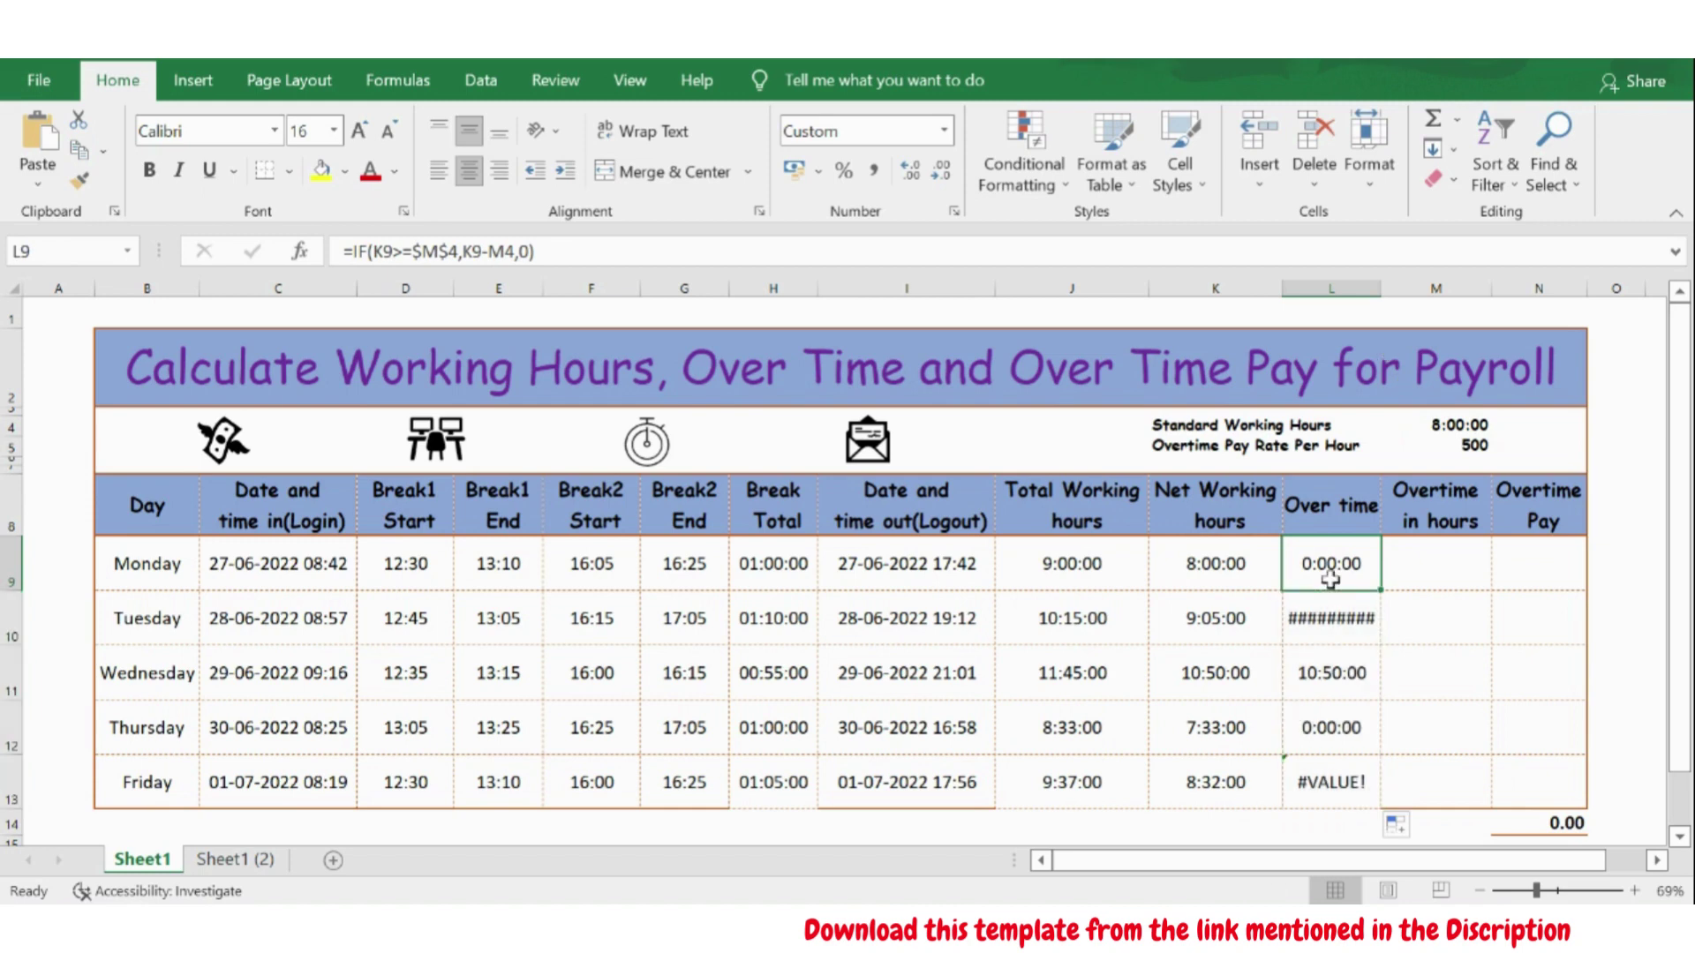
{"action": "left_click", "coordinate": [485, 252]}
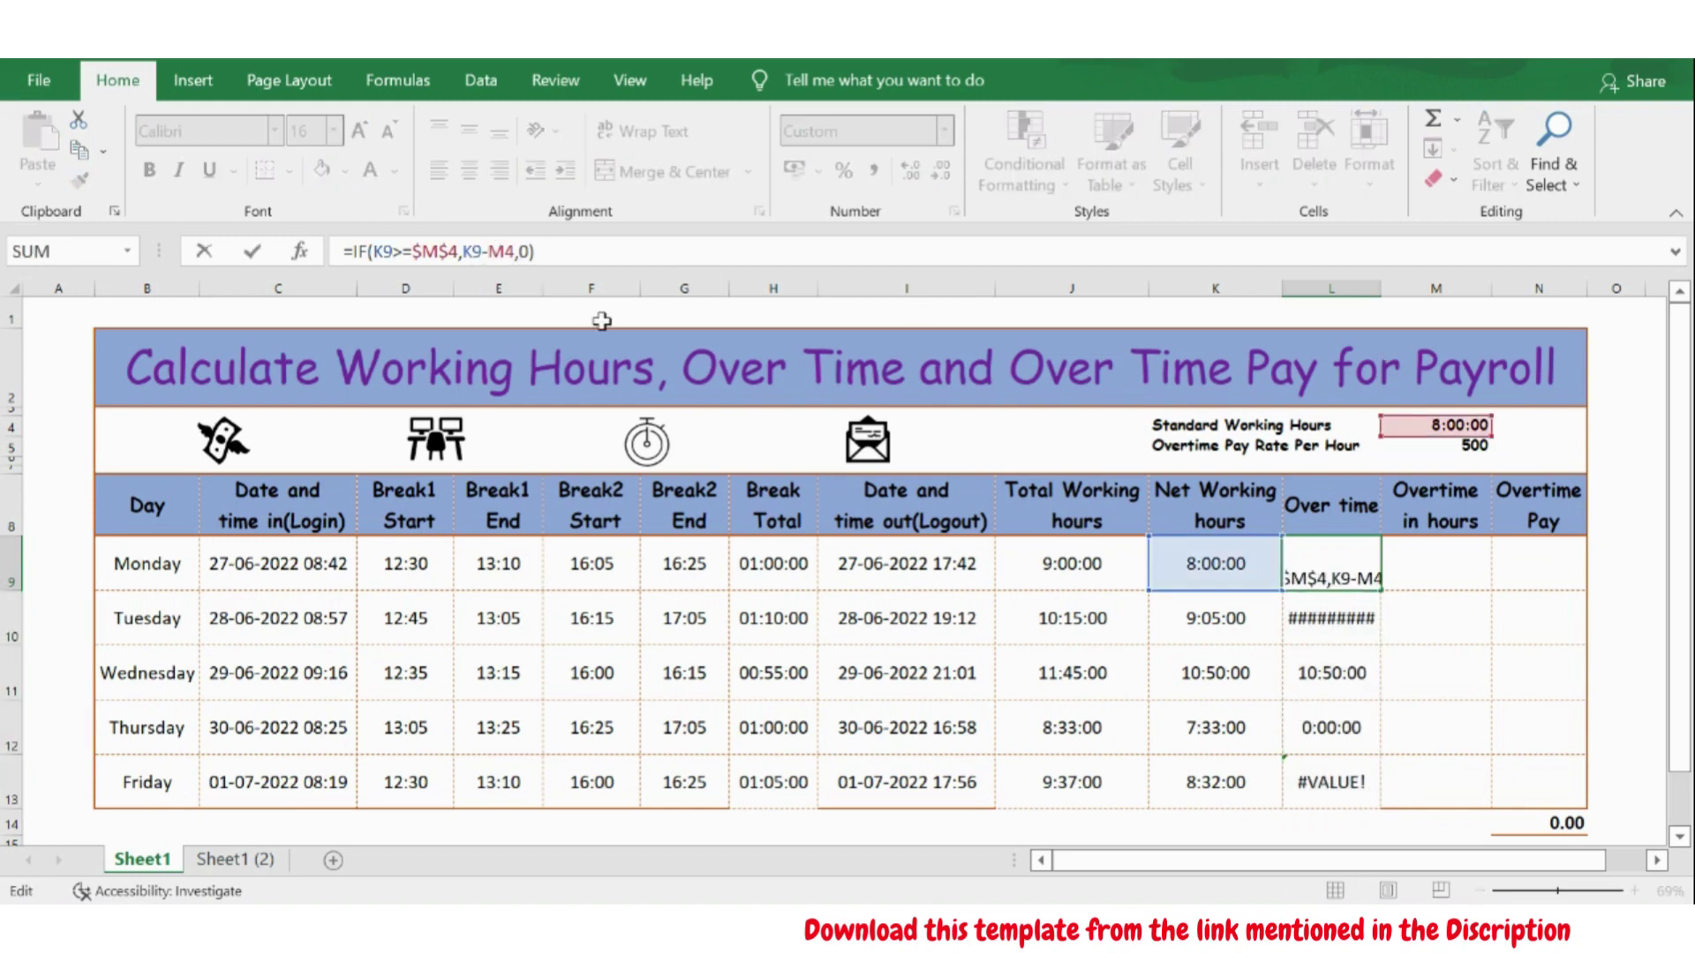
{"action": "key", "text": "F4"}
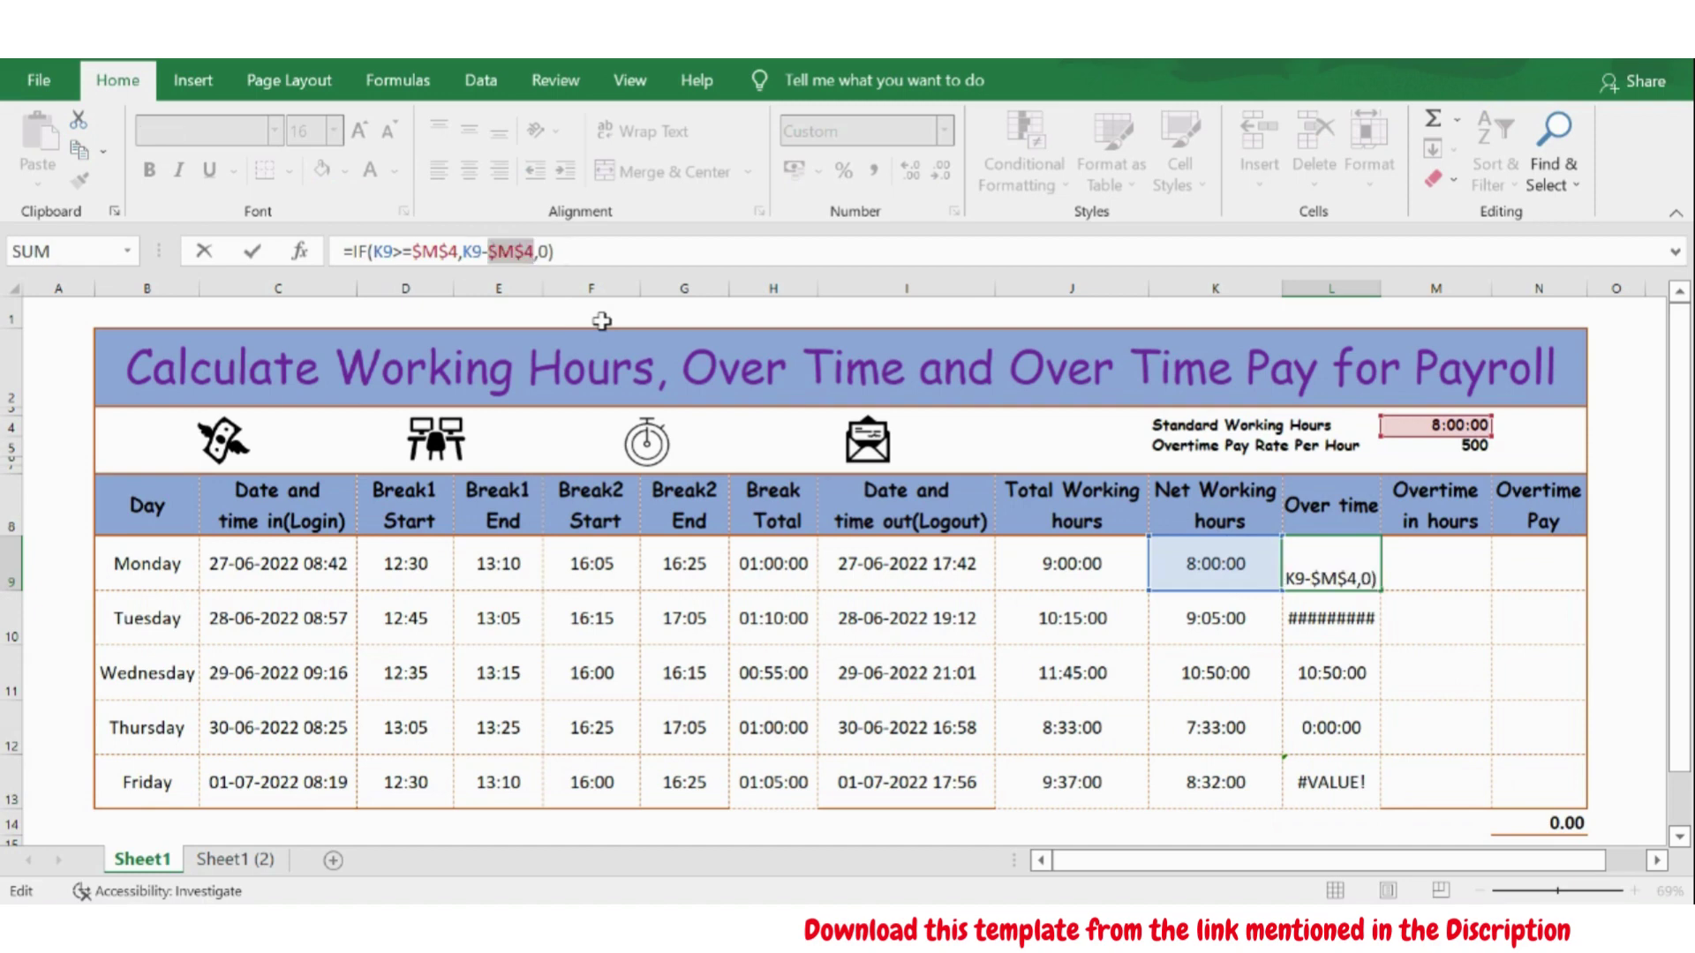
{"action": "key", "text": "Return"}
{"action": "left_click", "coordinate": [1342, 566]}
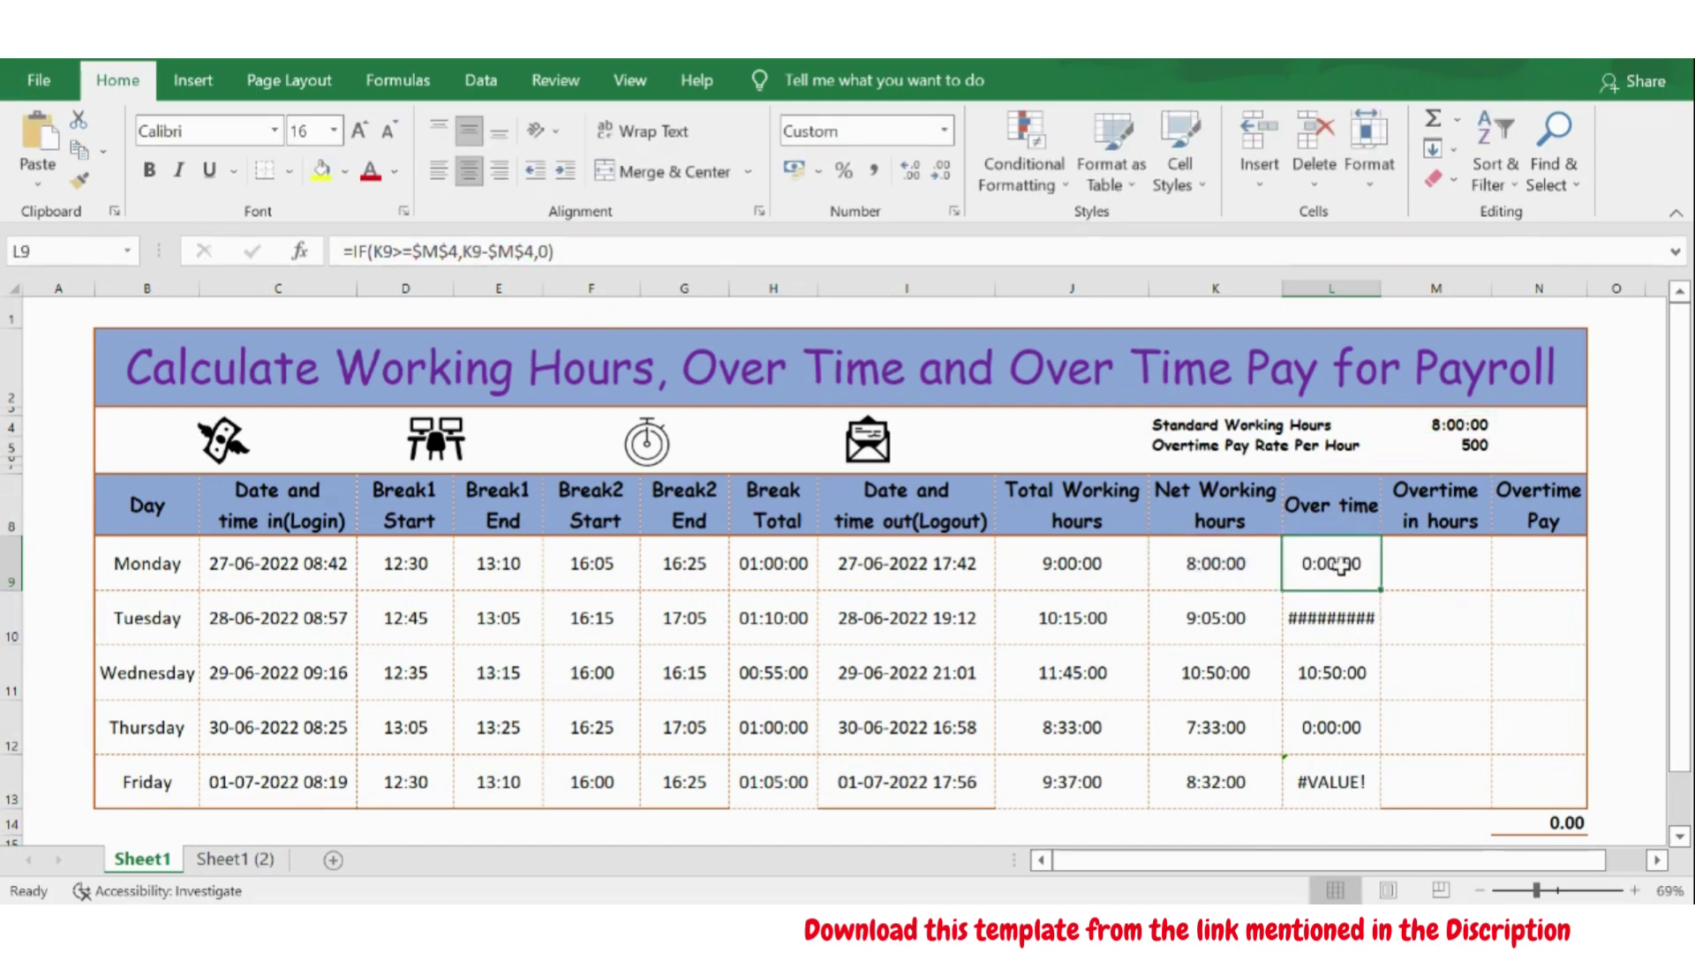
{"action": "double_click", "coordinate": [1382, 589]}
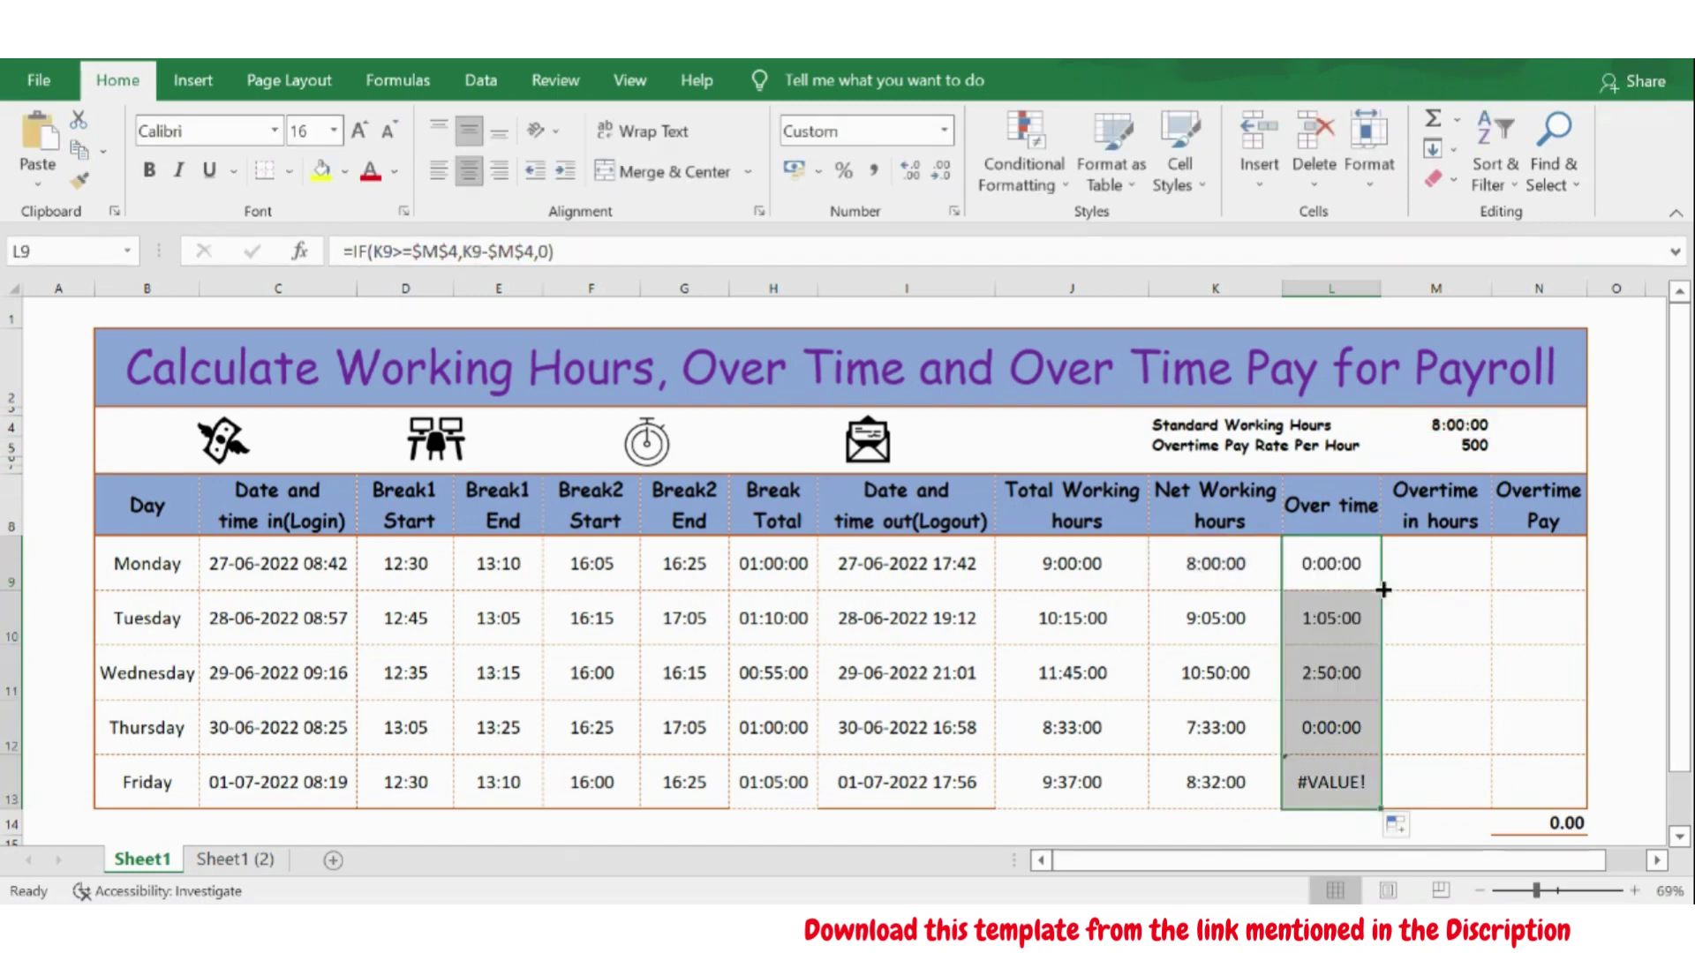
{"action": "left_click", "coordinate": [1324, 583]}
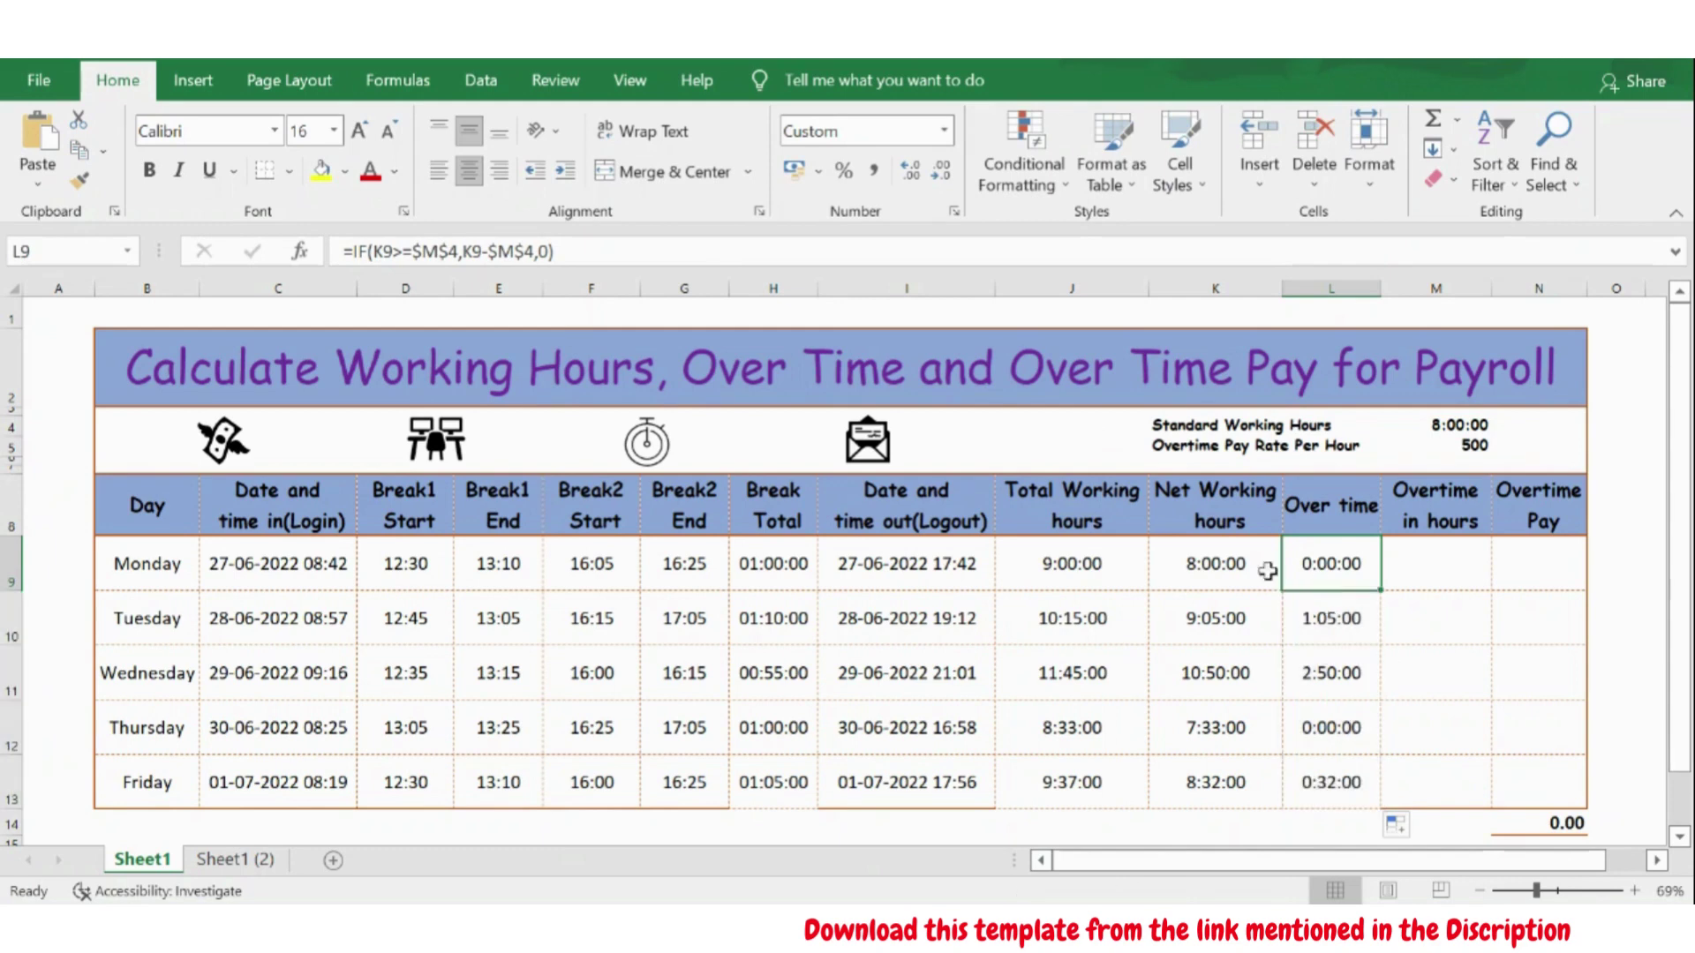
{"action": "left_click", "coordinate": [1209, 568]}
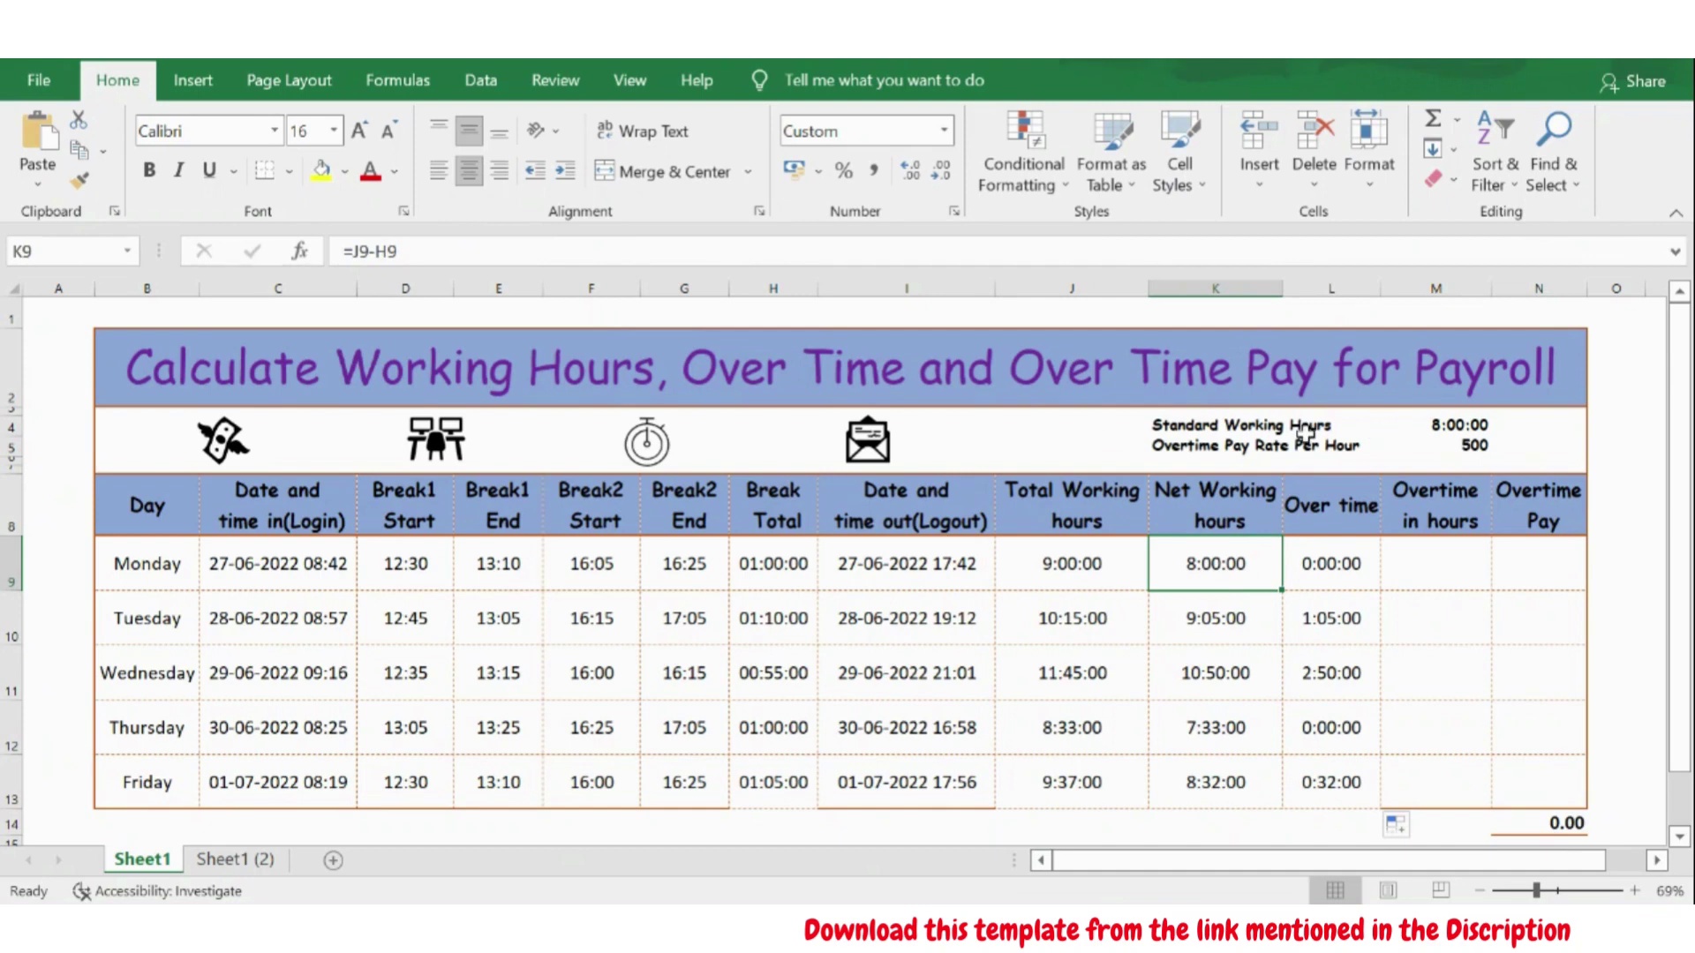
{"action": "left_click", "coordinate": [1333, 563]}
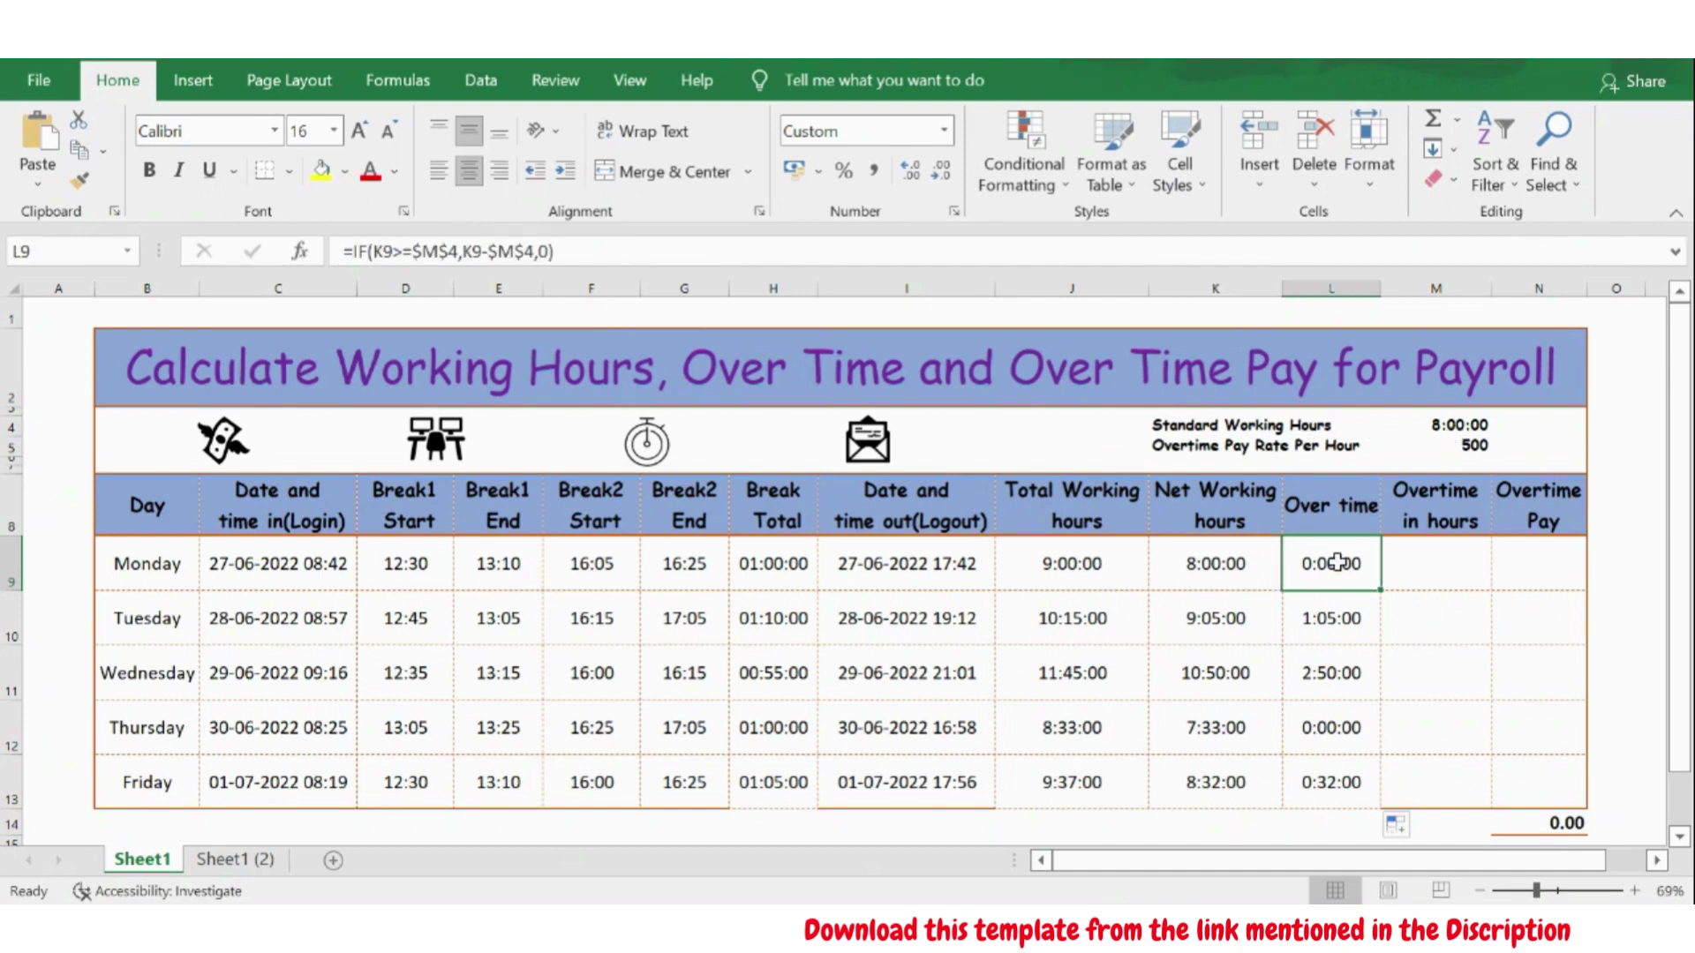
{"action": "left_click", "coordinate": [1225, 623]}
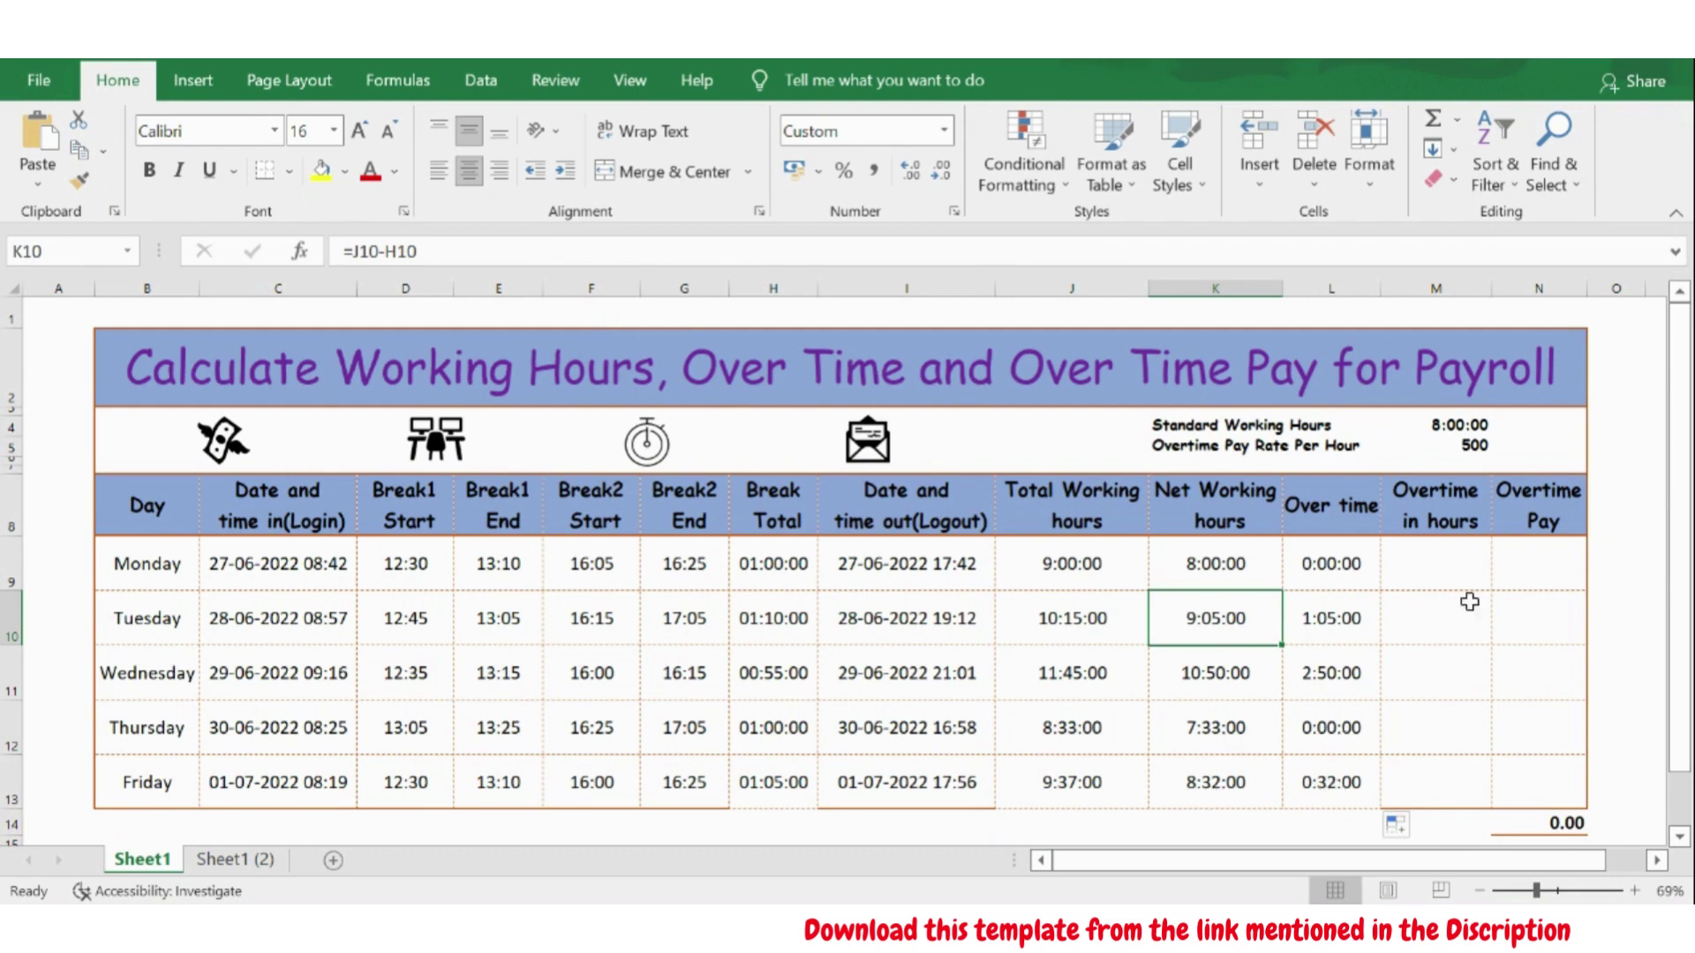
{"action": "left_click", "coordinate": [1444, 583]}
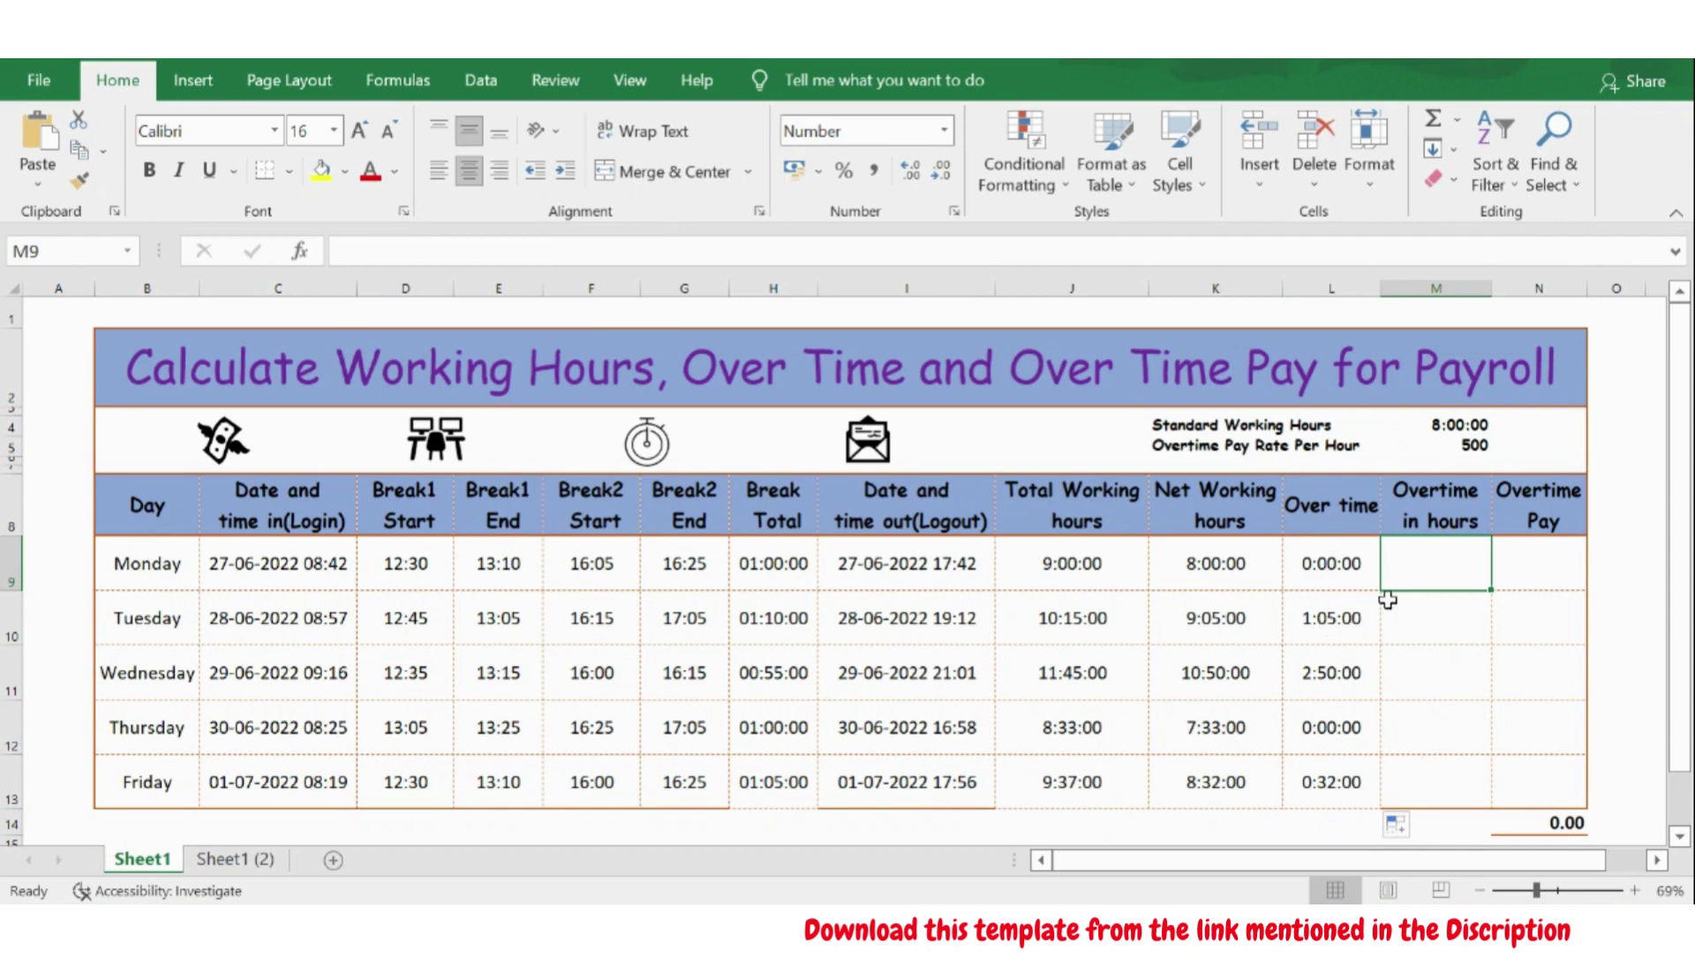
Enter =HOUR(L9)+MINUTE(L9)/60 in Monday's Overtime in hours cell M9.
{"action": "type", "text": "=hu"}
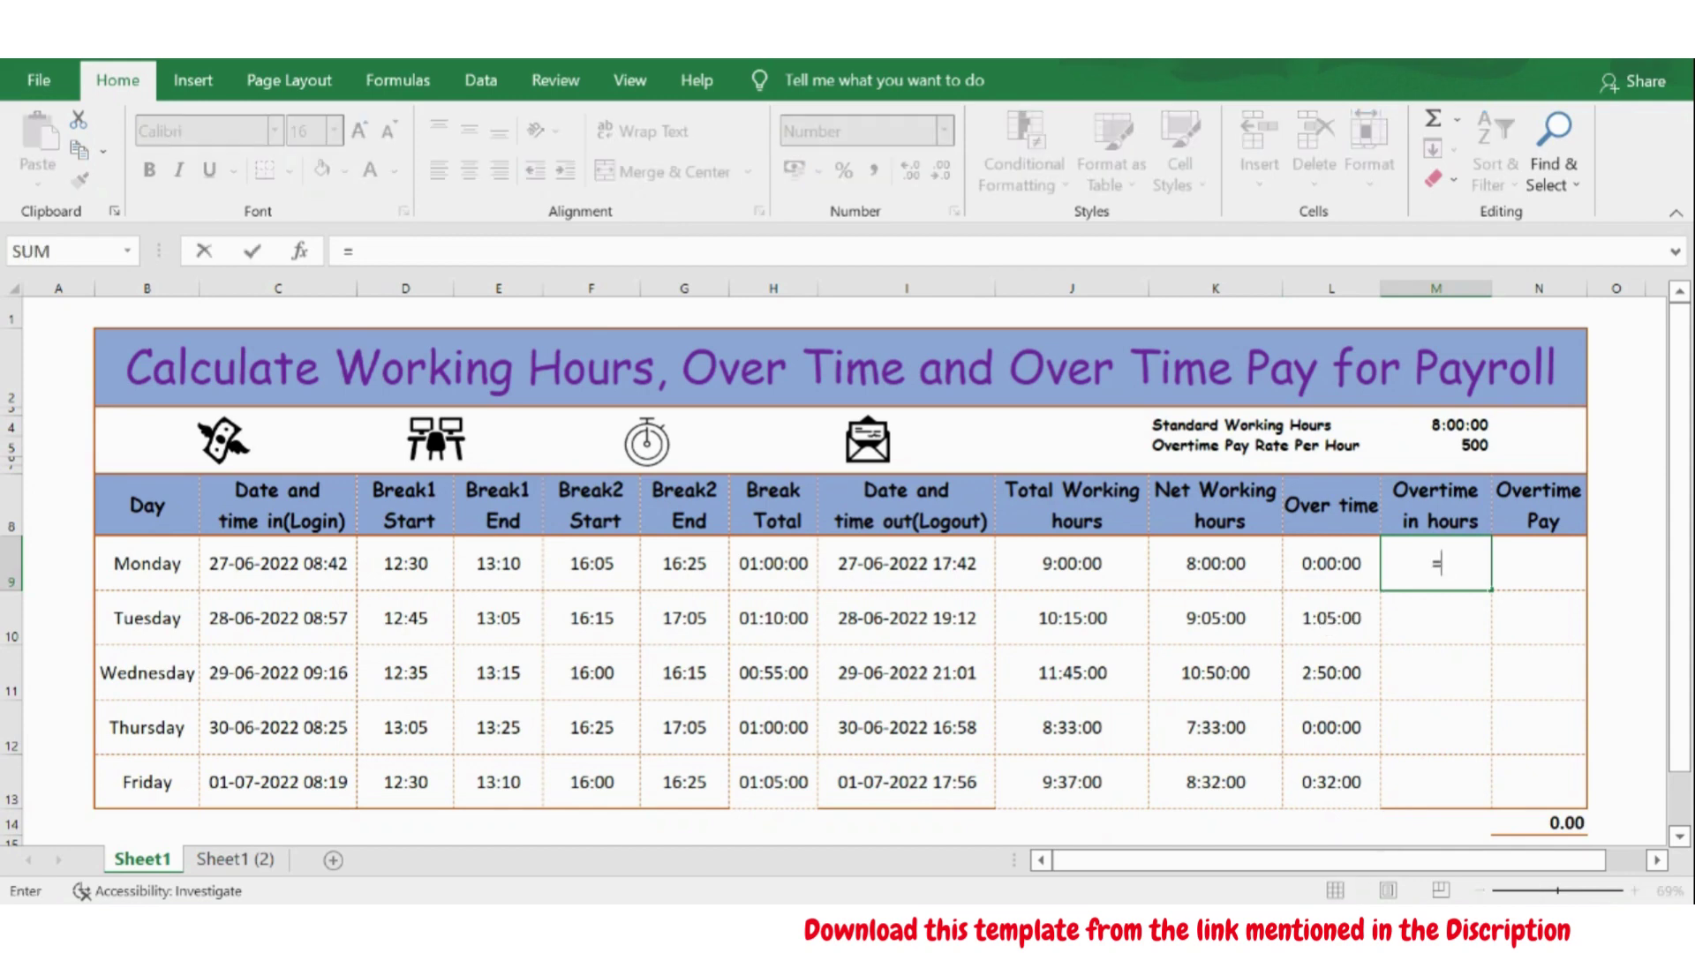
{"action": "key", "text": "BackSpace"}
{"action": "type", "text": "ou"}
{"action": "key", "text": "Tab"}
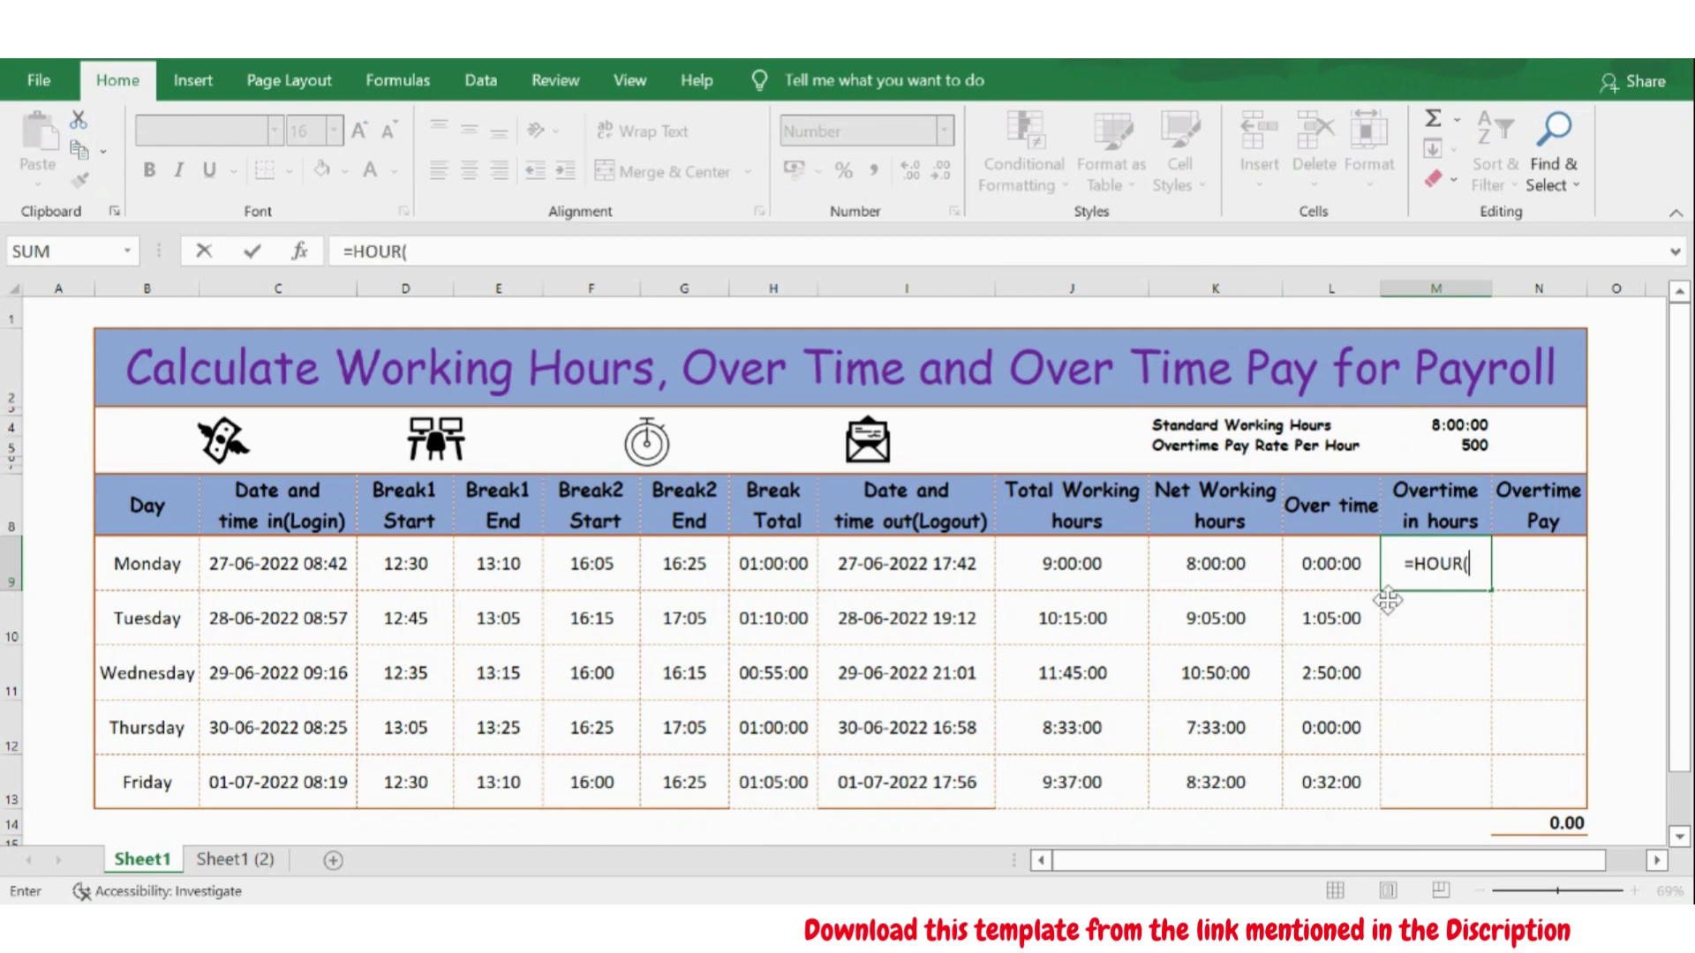
{"action": "left_click", "coordinate": [1319, 568]}
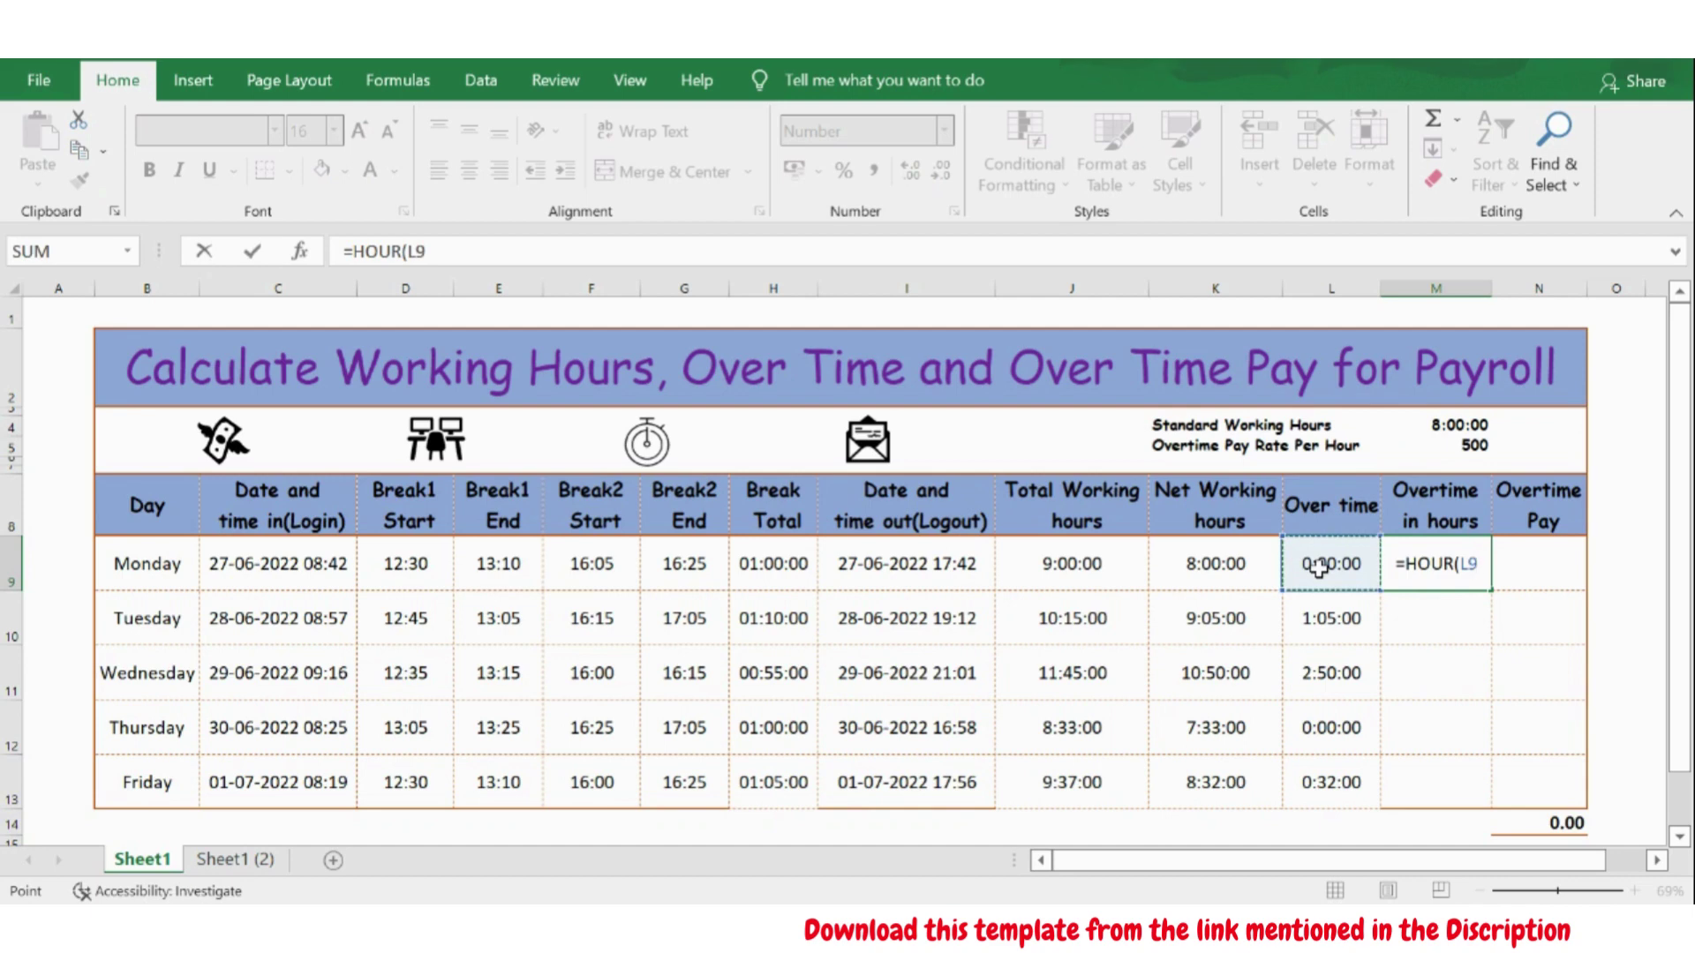
{"action": "type", "text": ")+min"}
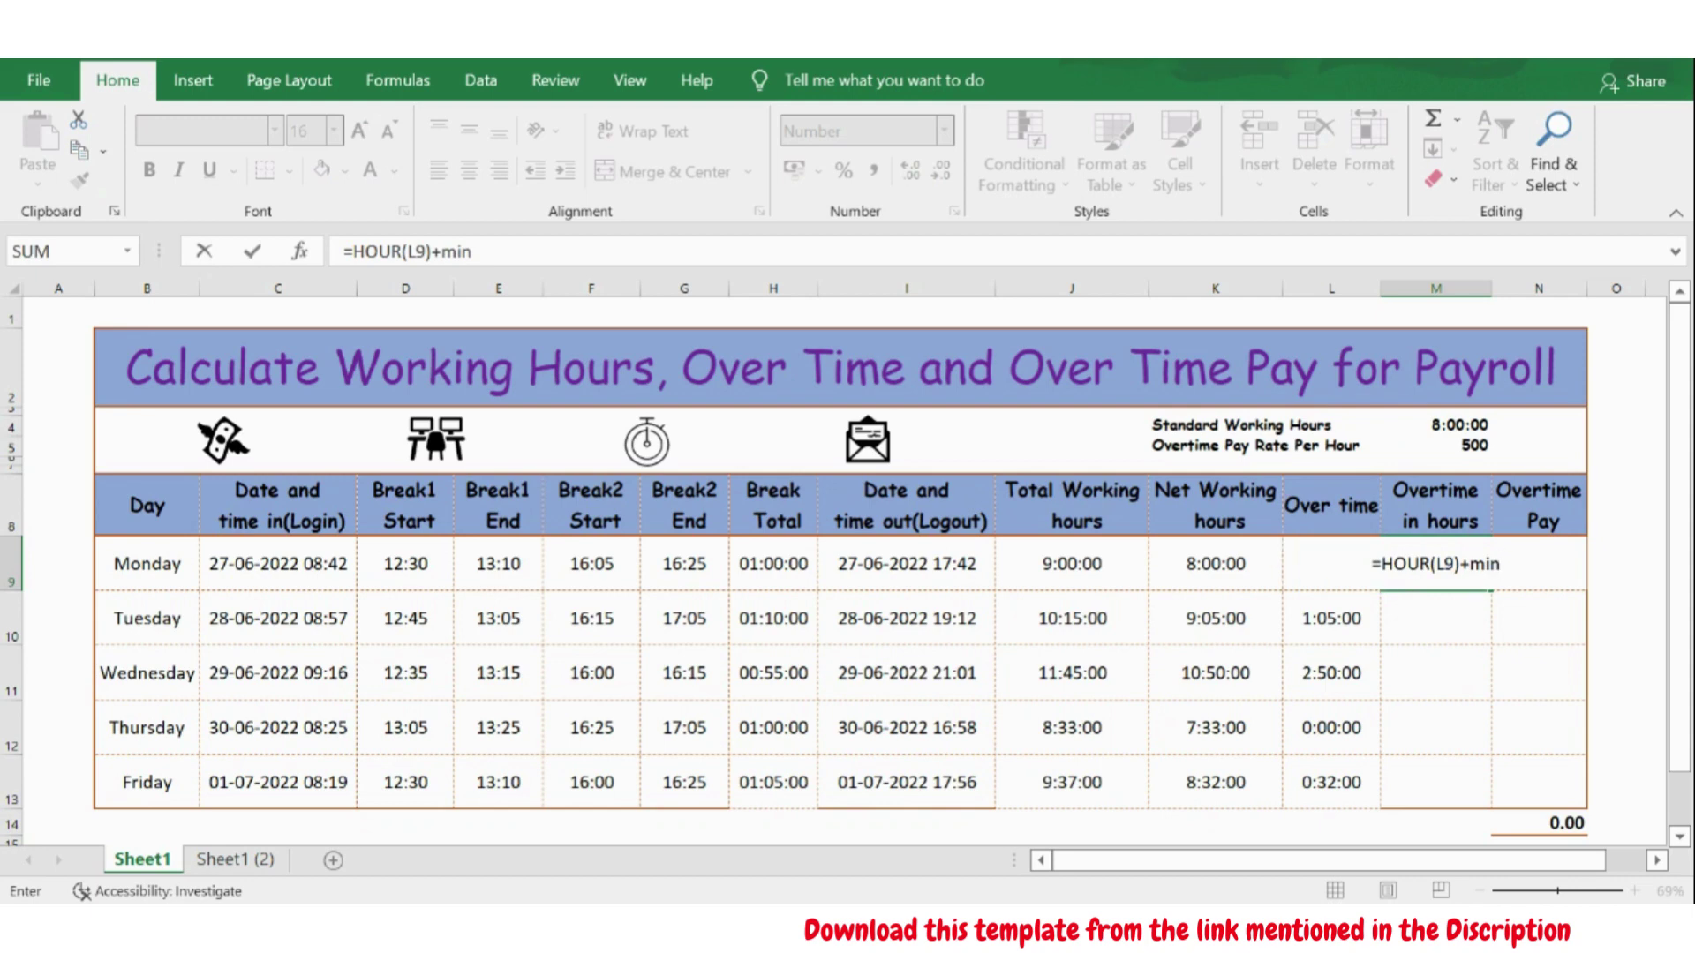
{"action": "key", "text": "Tab"}
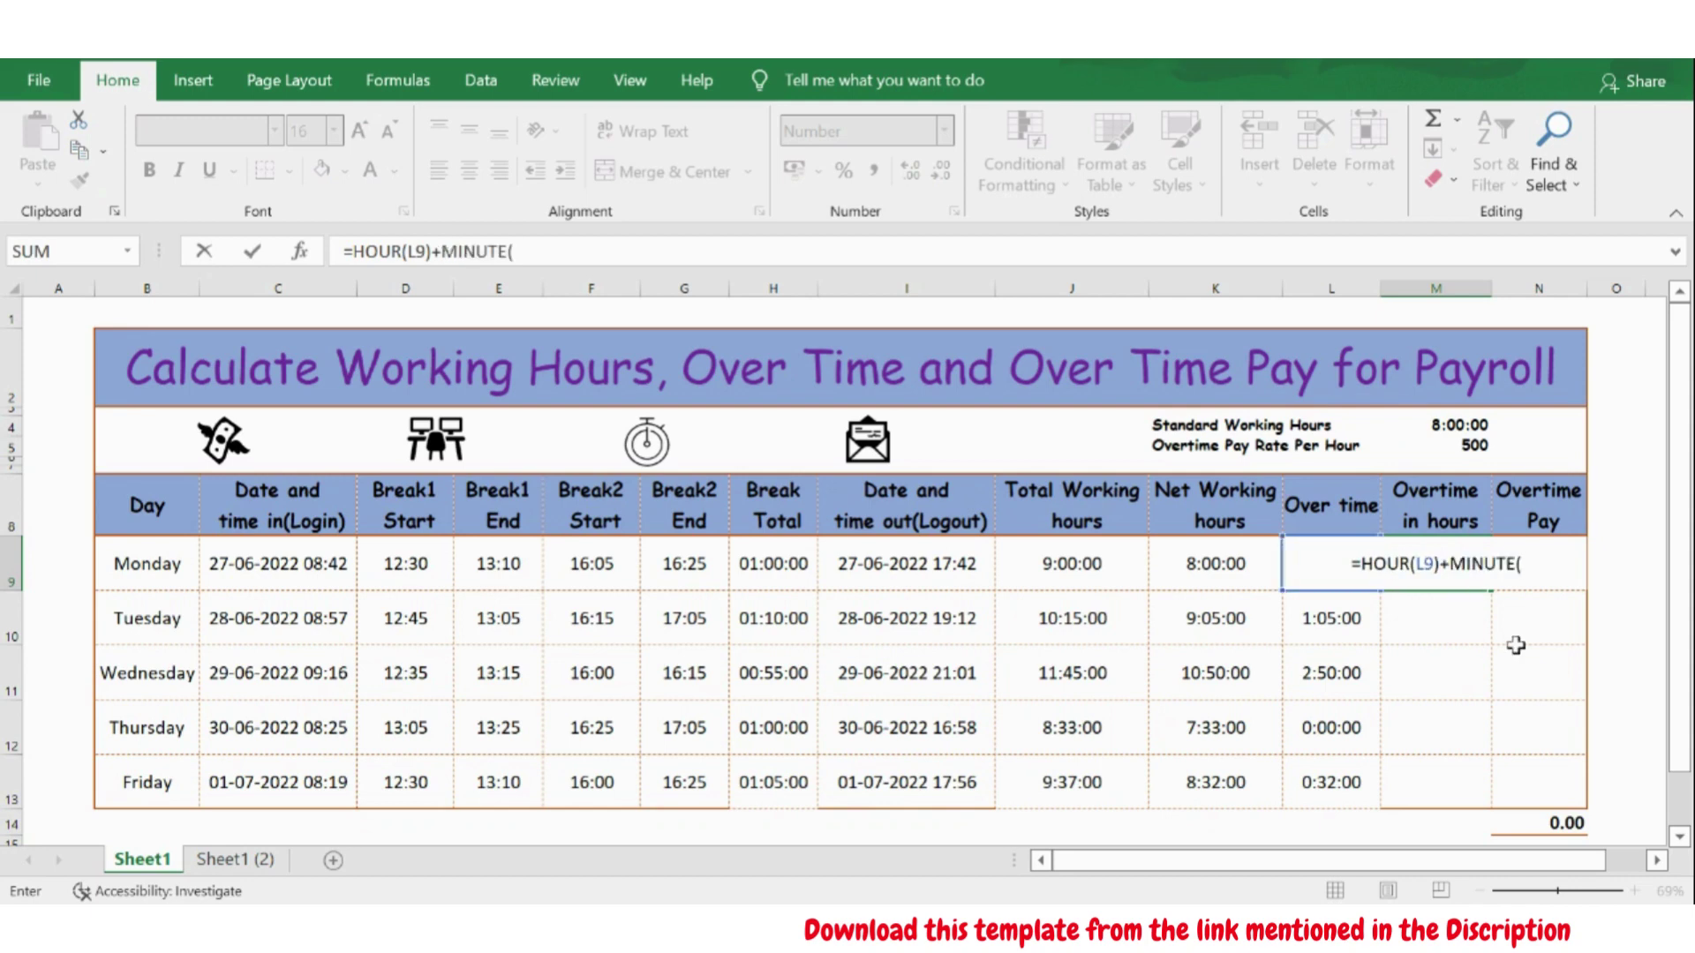
{"action": "left_click", "coordinate": [1318, 623]}
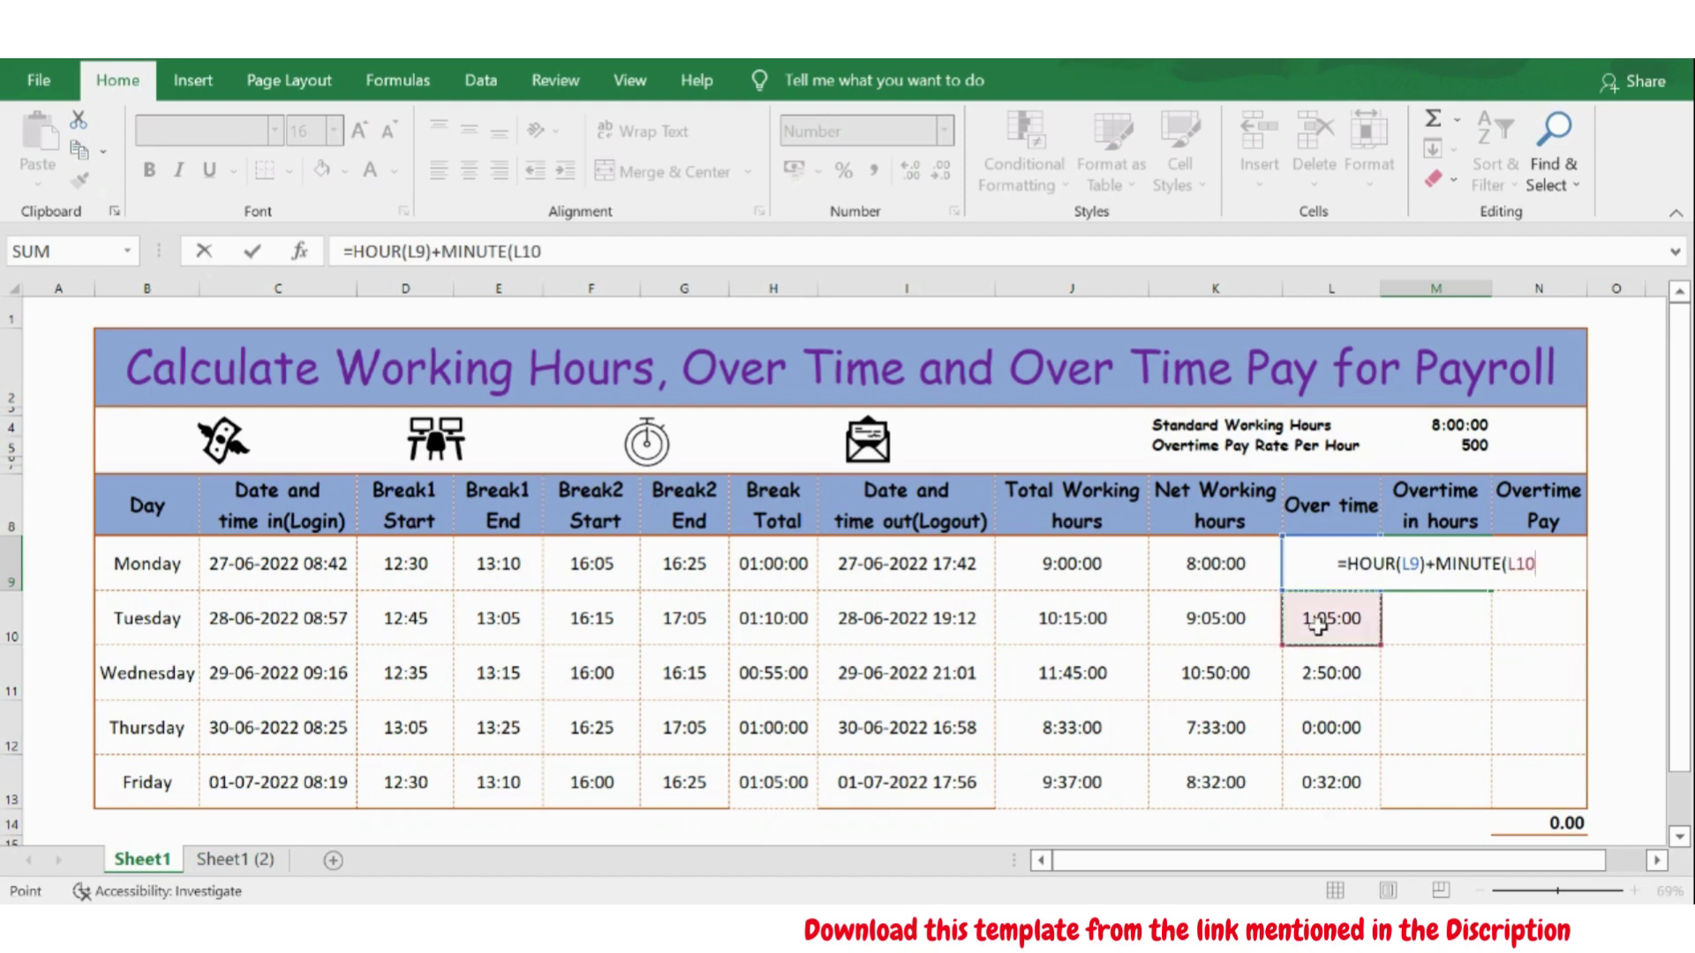
{"action": "key", "text": "Up"}
{"action": "type", "text": ")"}
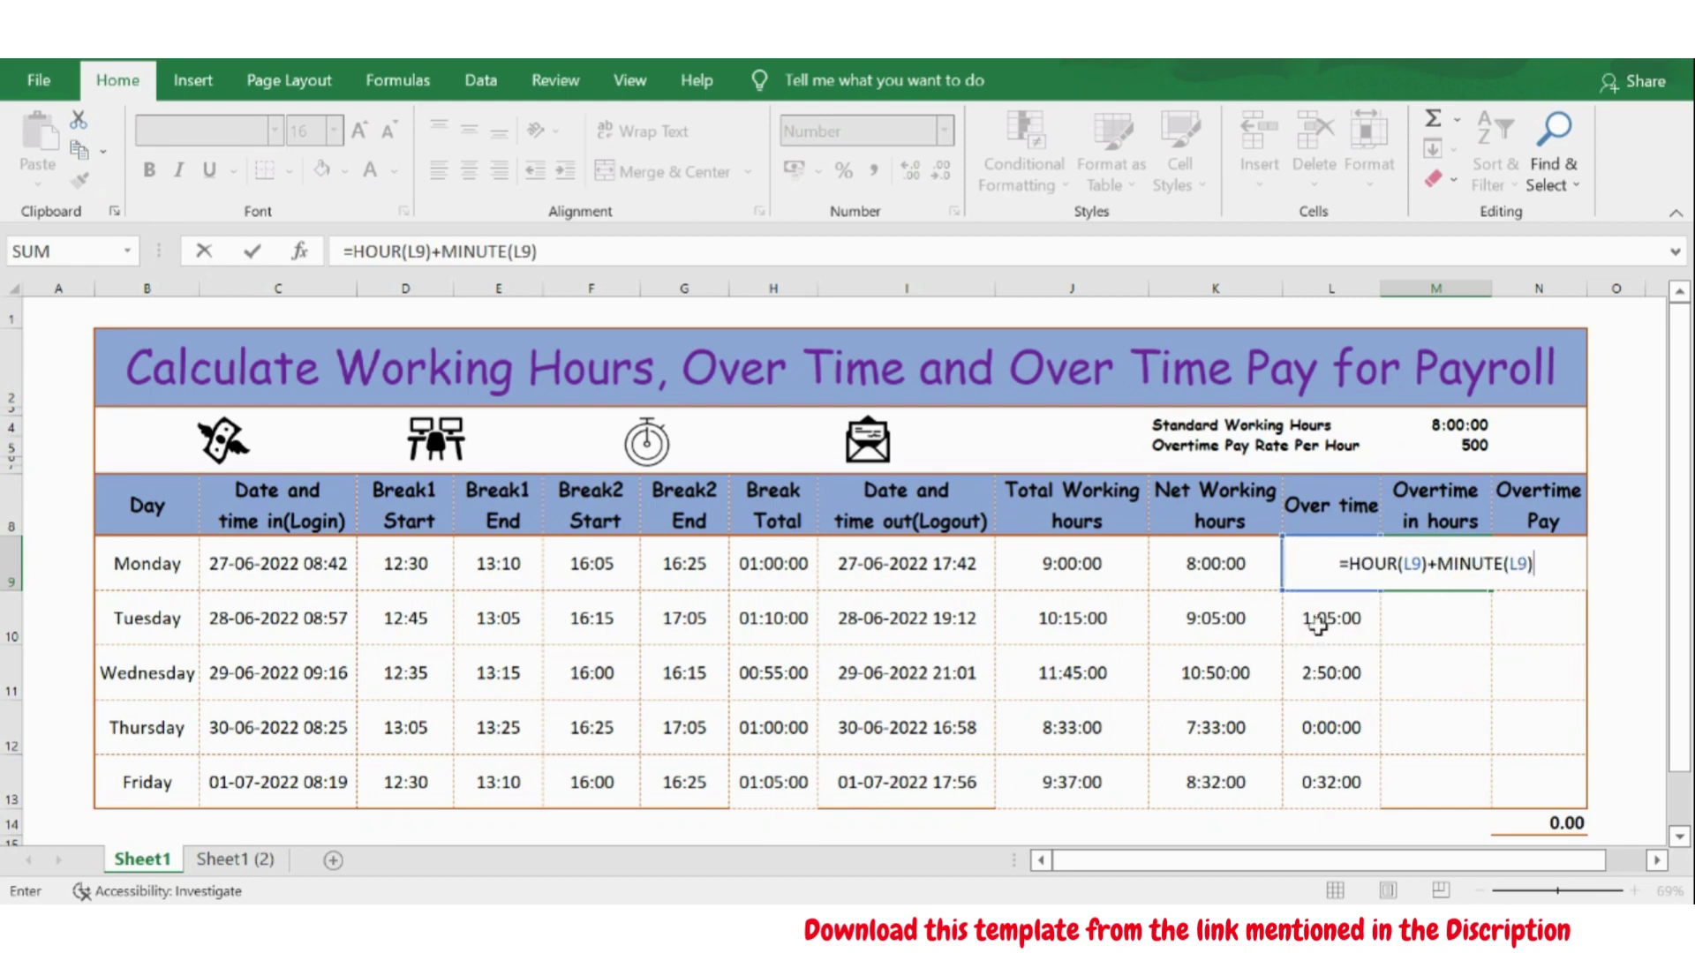
{"action": "type", "text": "/6"}
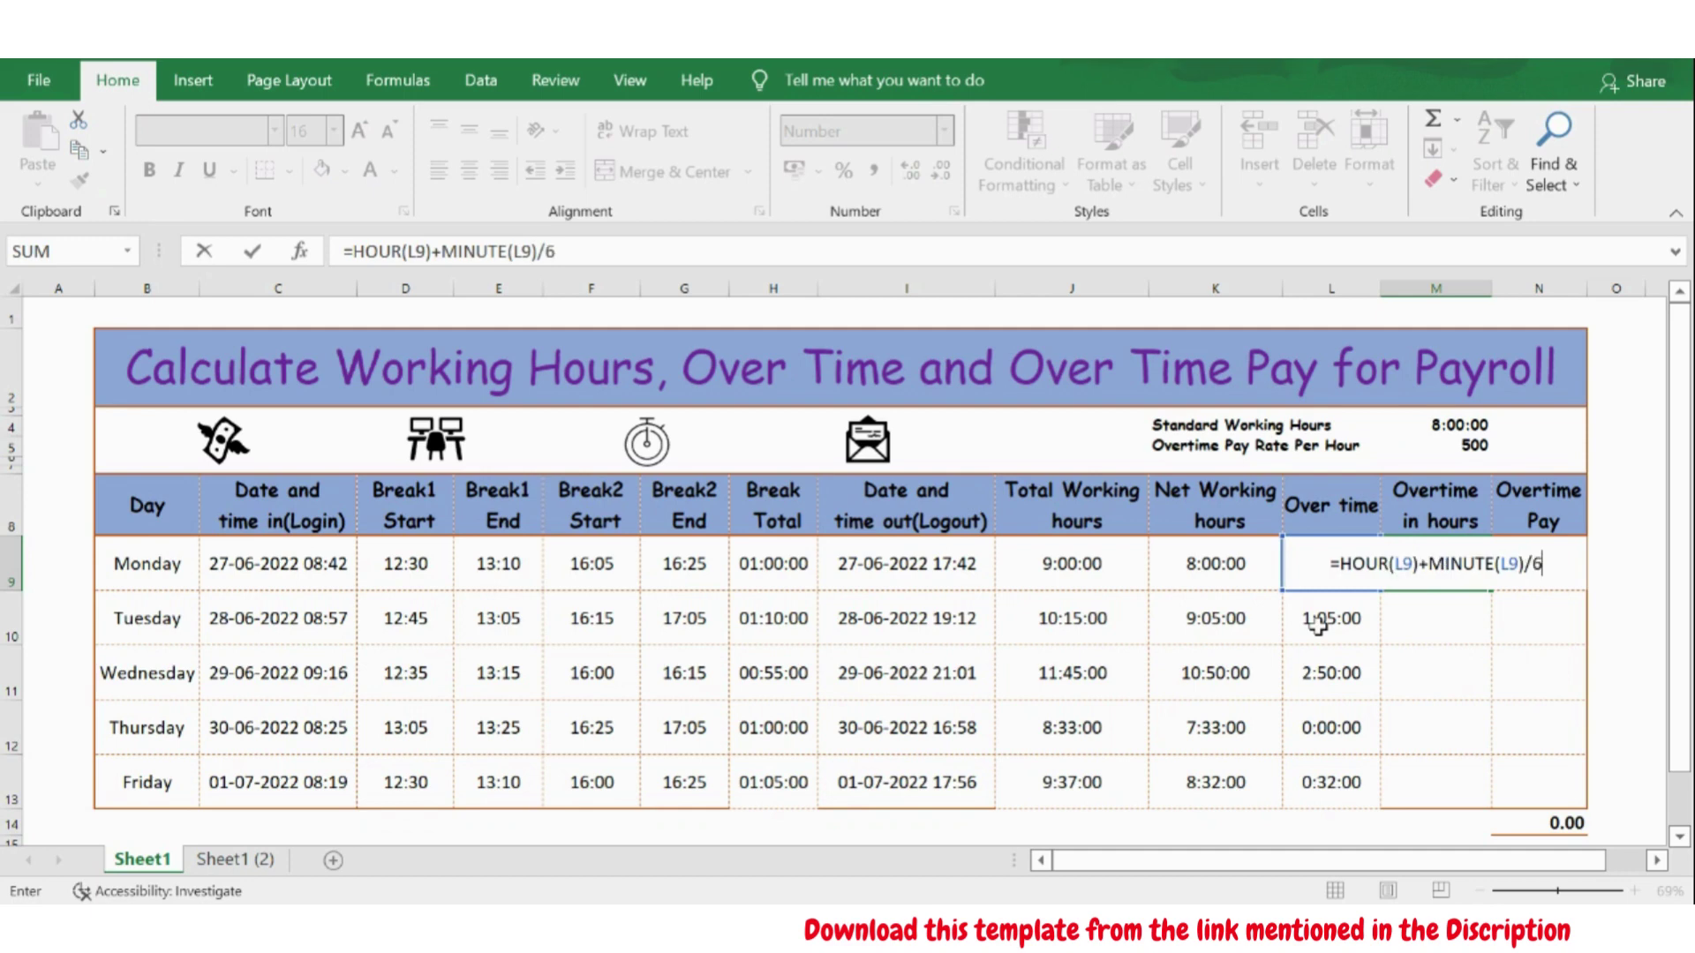
{"action": "type", "text": "0"}
{"action": "key", "text": "Return"}
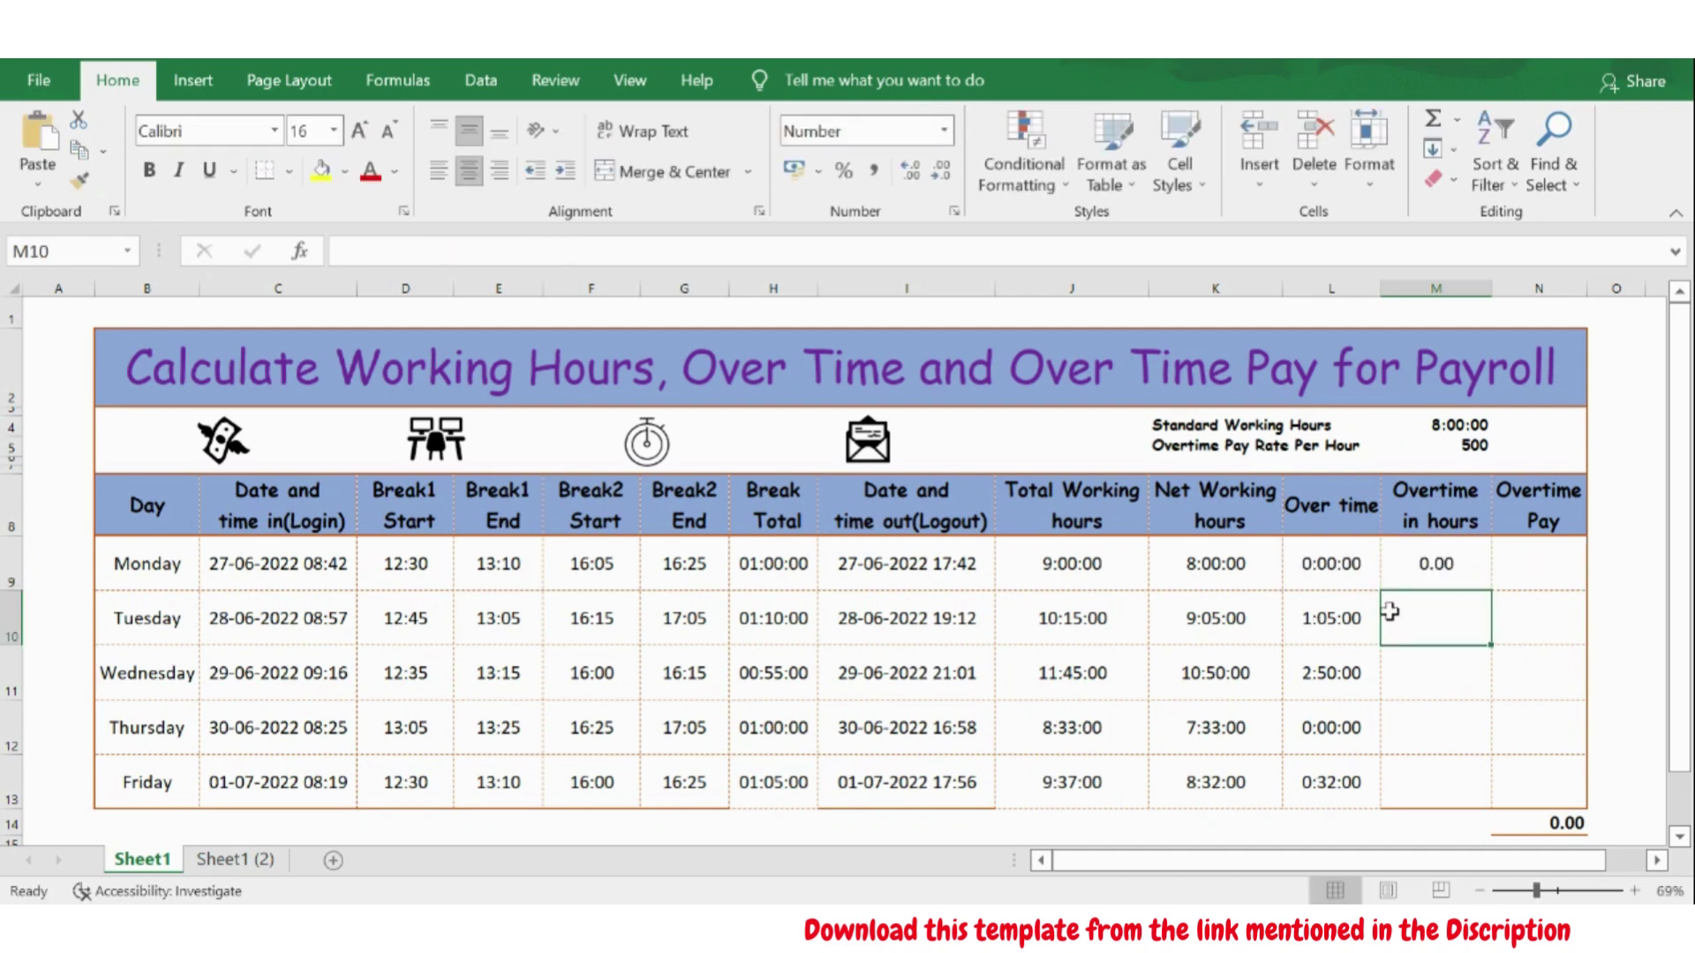
Fill the overtime hours formula down to Friday, giving 0.00, 1.08, 2.83, 0.00 and 0.53.
{"action": "left_click", "coordinate": [1421, 579]}
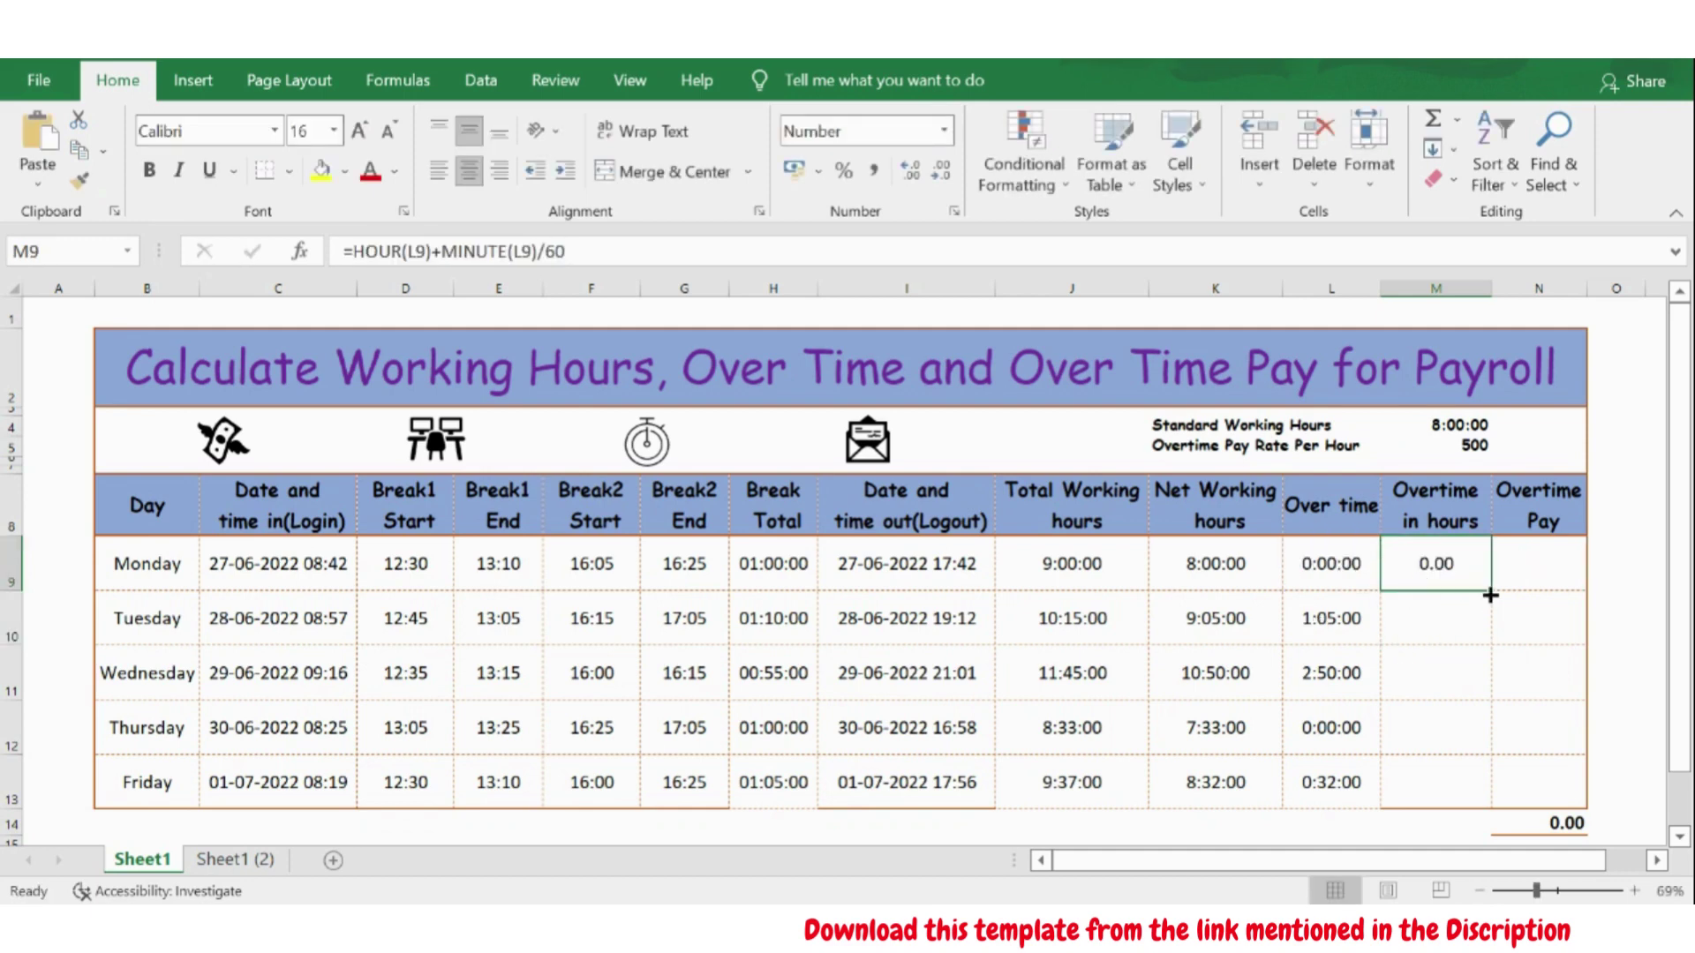
{"action": "double_click", "coordinate": [1490, 590]}
{"action": "left_click", "coordinate": [1348, 618]}
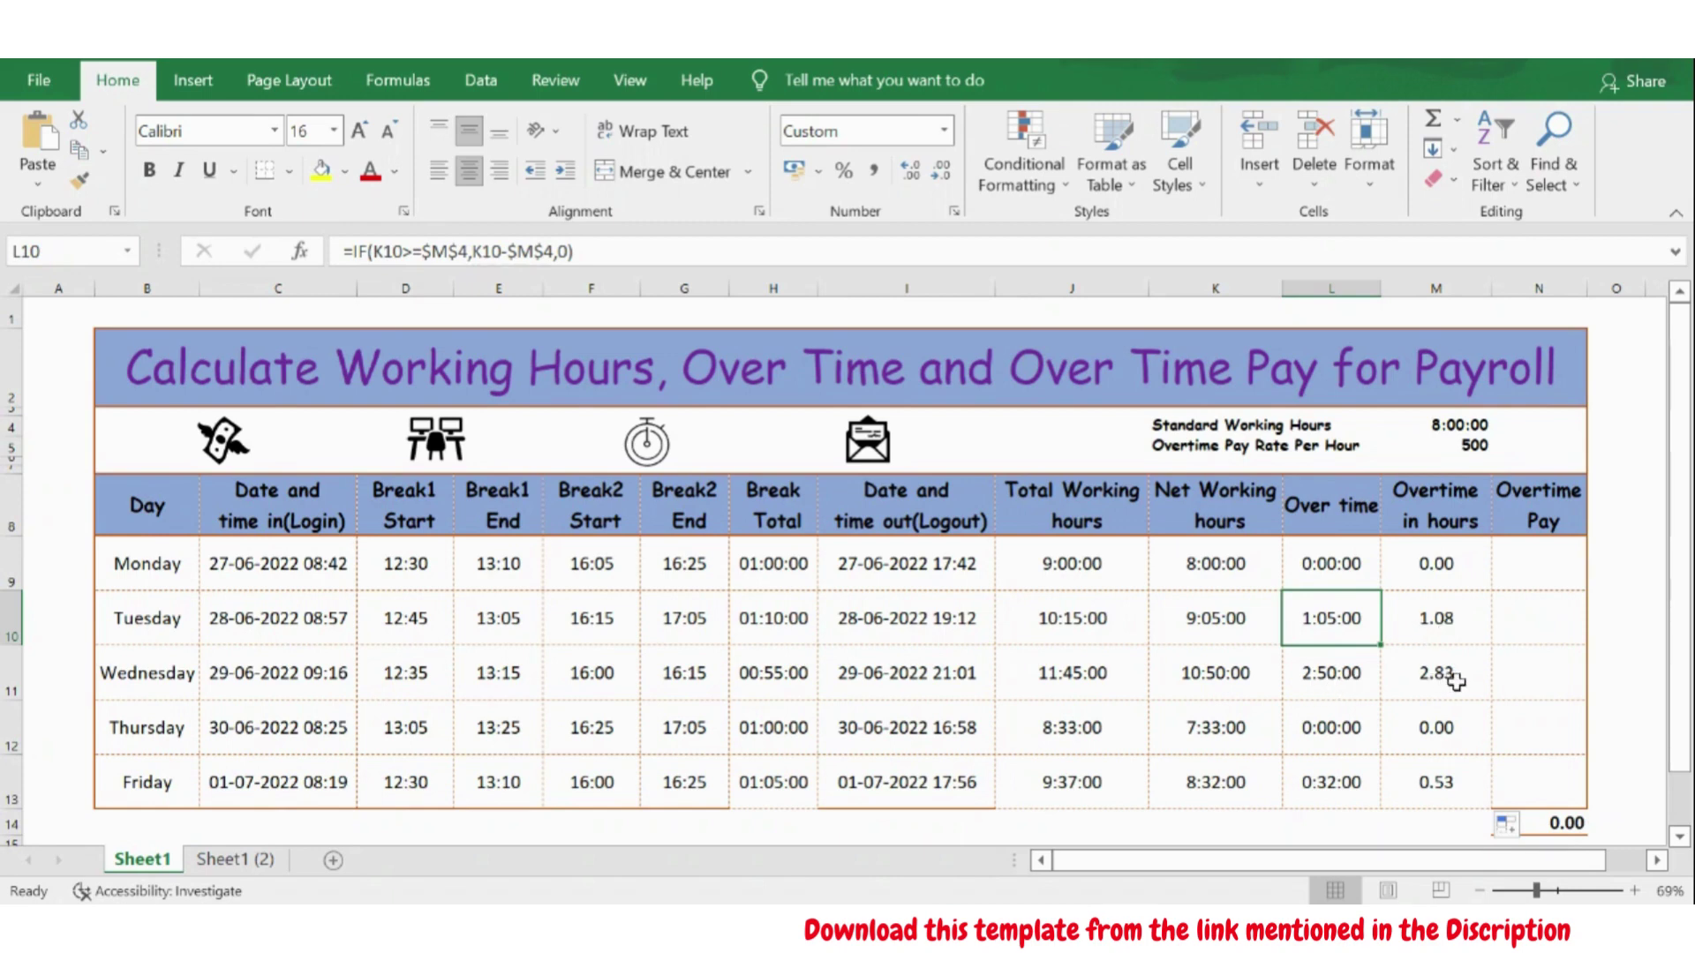
{"action": "left_click", "coordinate": [1515, 583]}
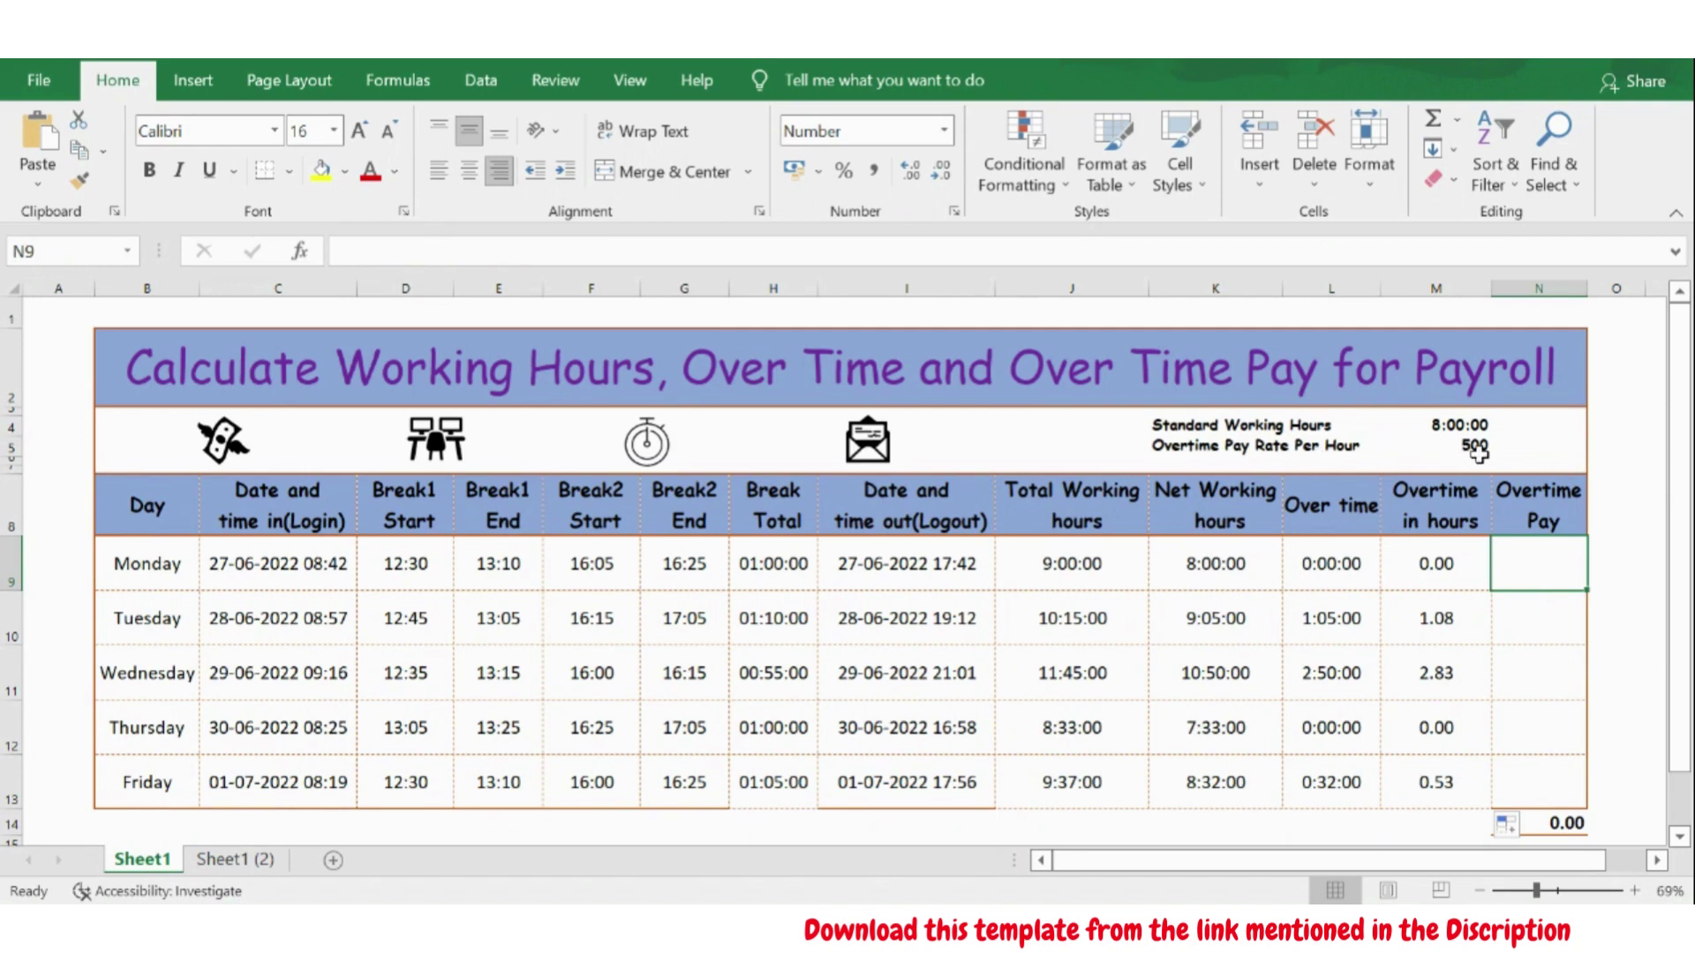
Enter =M9*$M$5 in N9 and fill it down to Friday, giving 541.67 Tuesday and 1416.67 Wednesday.
{"action": "left_click", "coordinate": [1514, 569]}
{"action": "type", "text": "="}
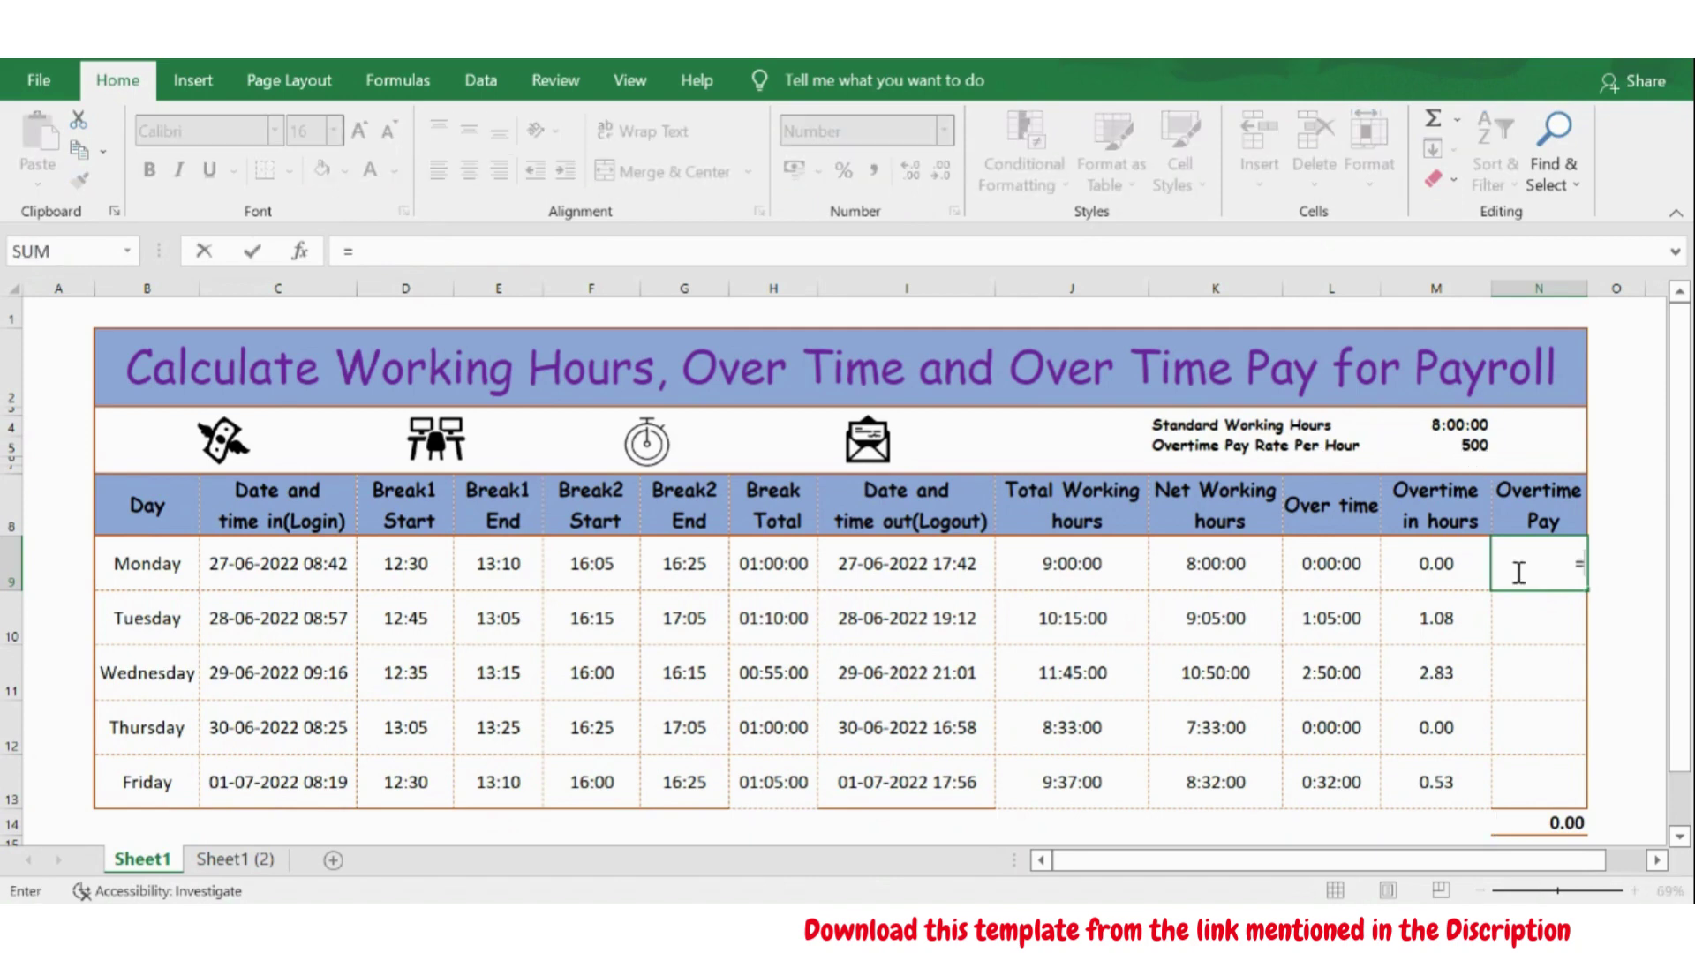
{"action": "left_click", "coordinate": [1434, 564]}
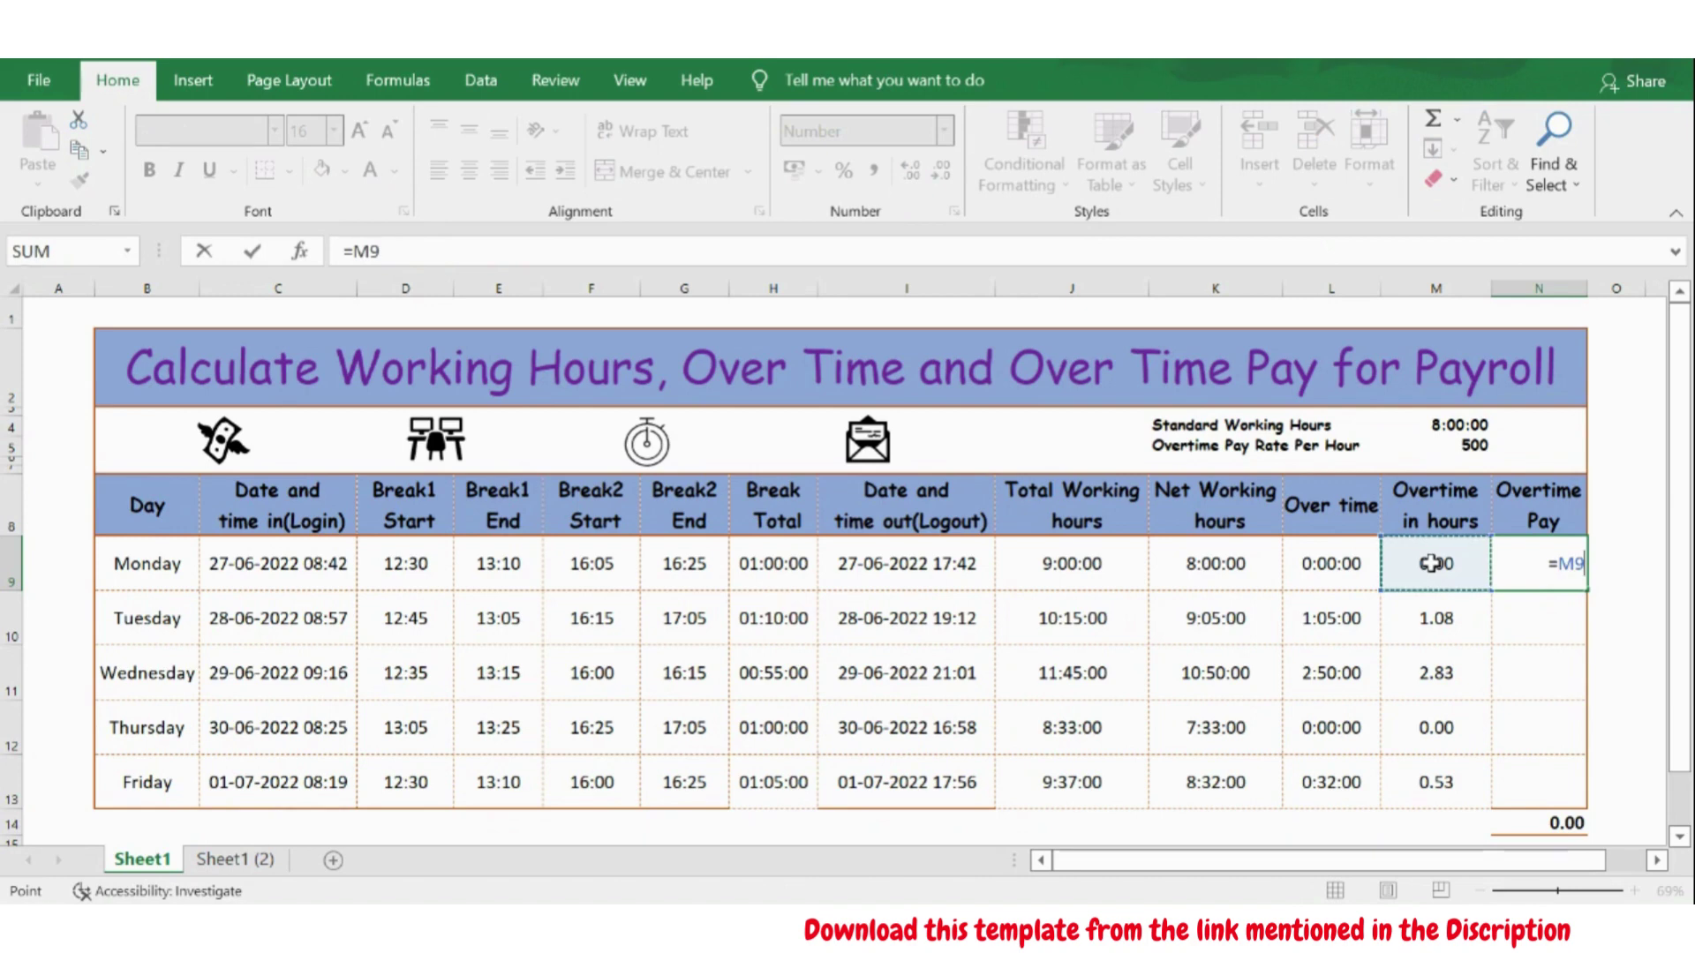
{"action": "type", "text": "*"}
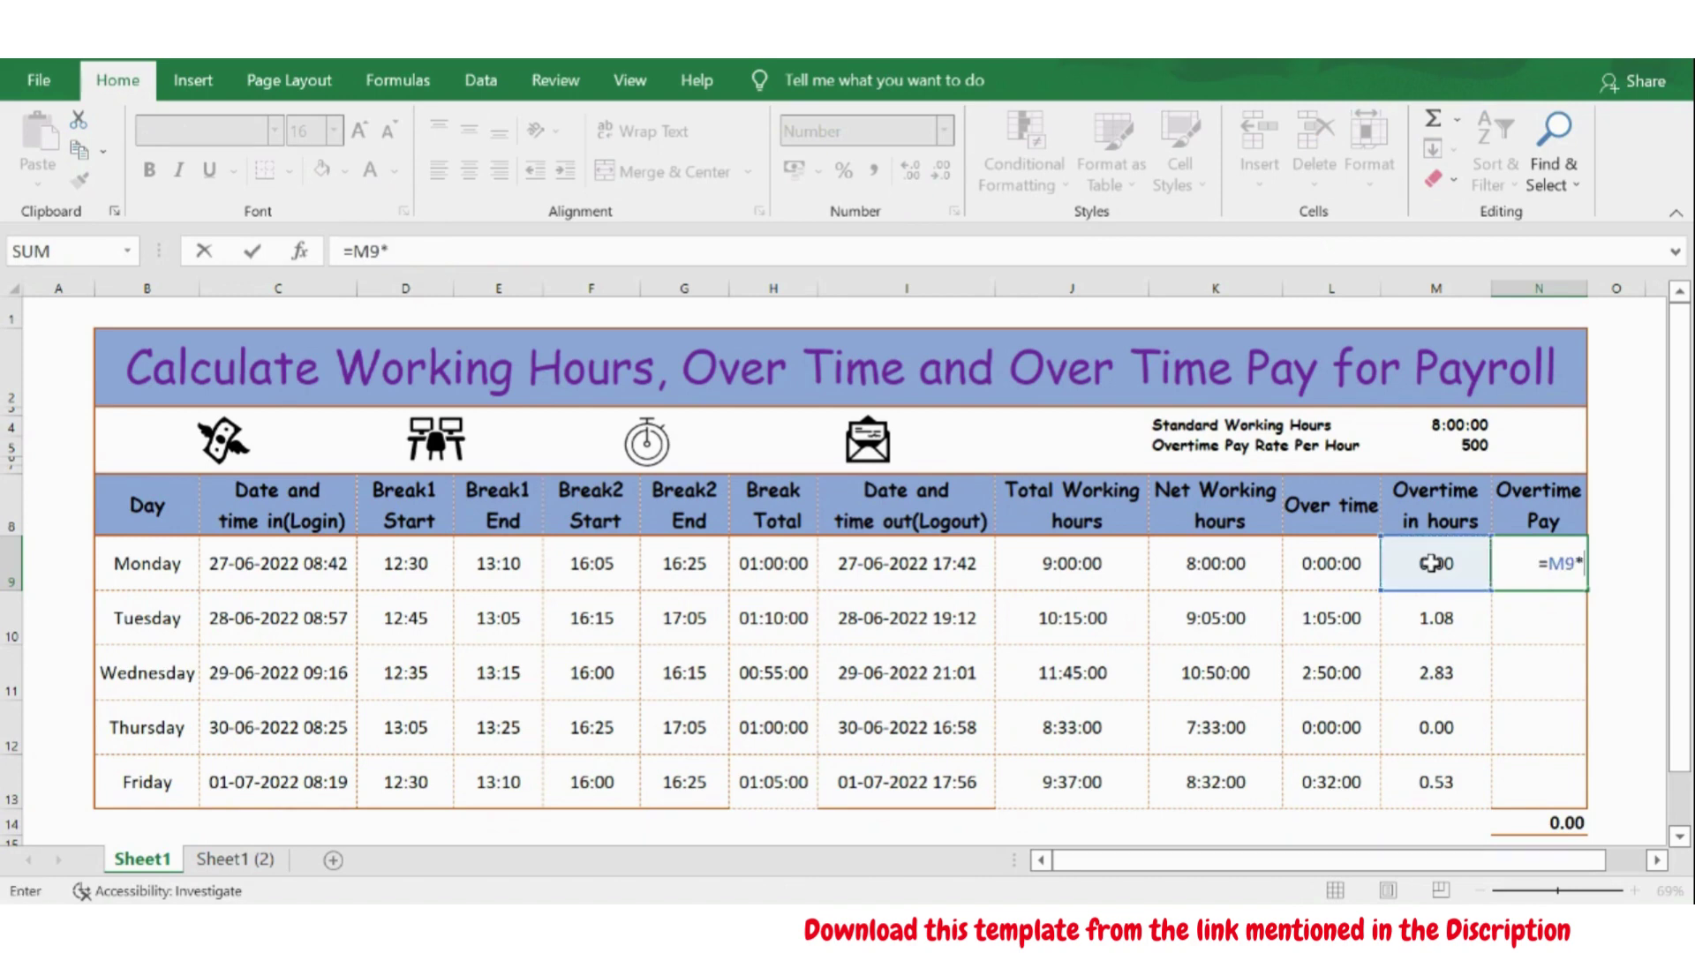
{"action": "left_click", "coordinate": [1481, 443]}
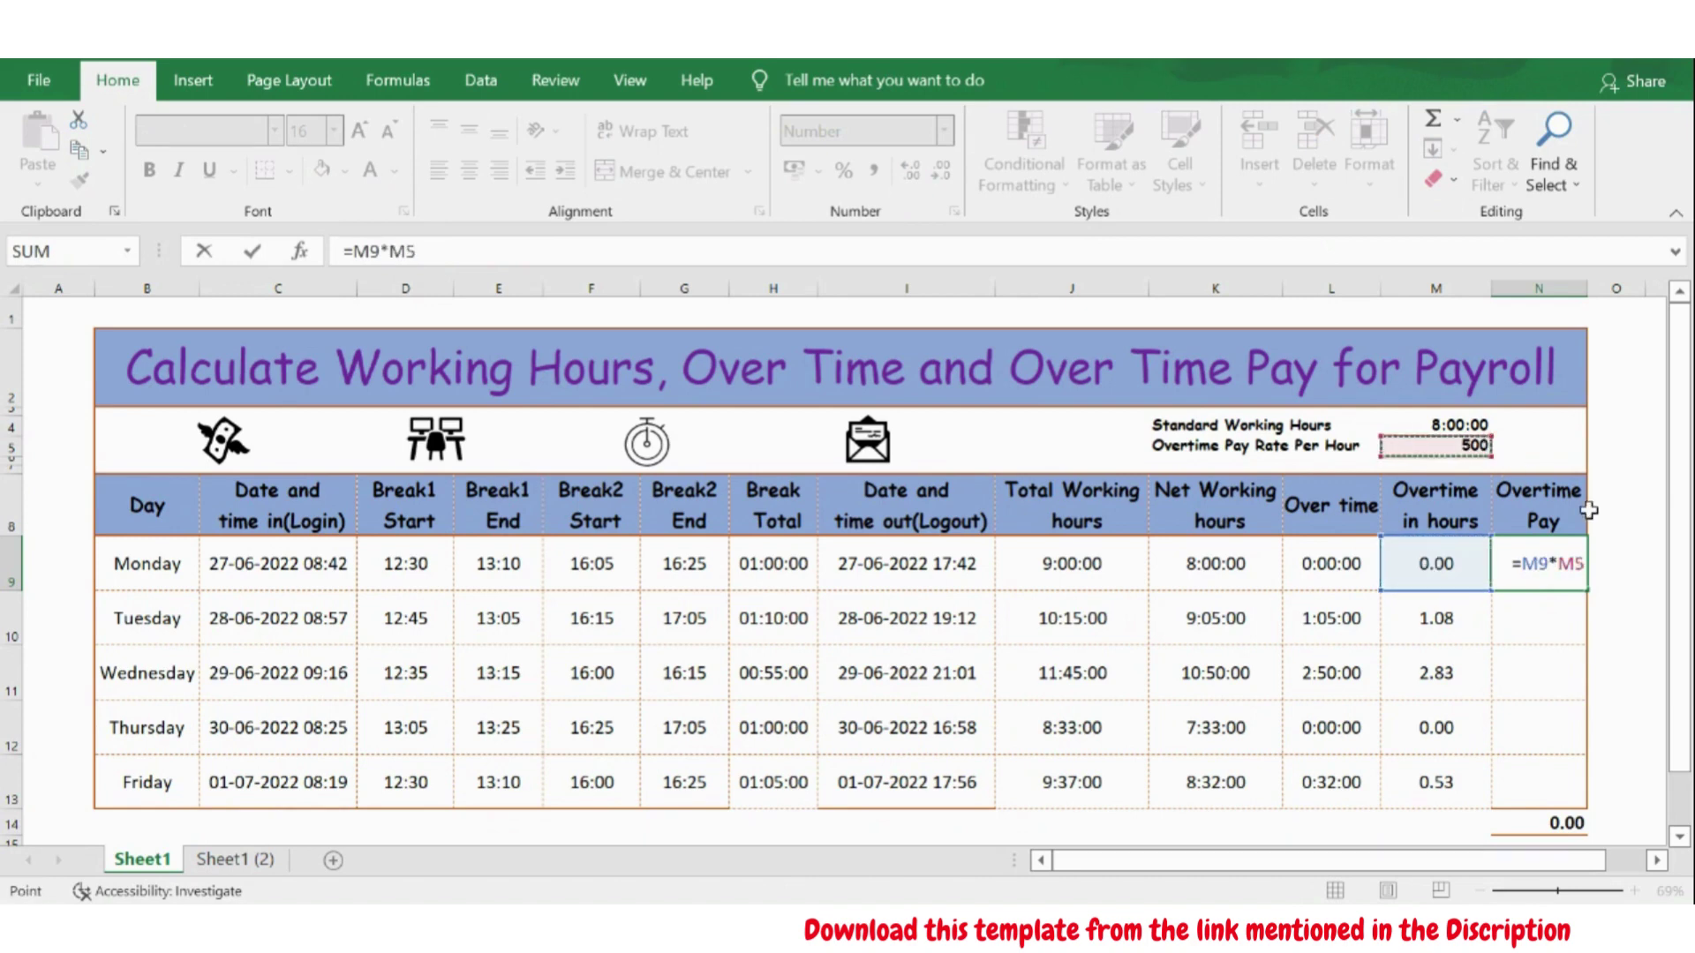
{"action": "key", "text": "F4"}
{"action": "key", "text": "Return"}
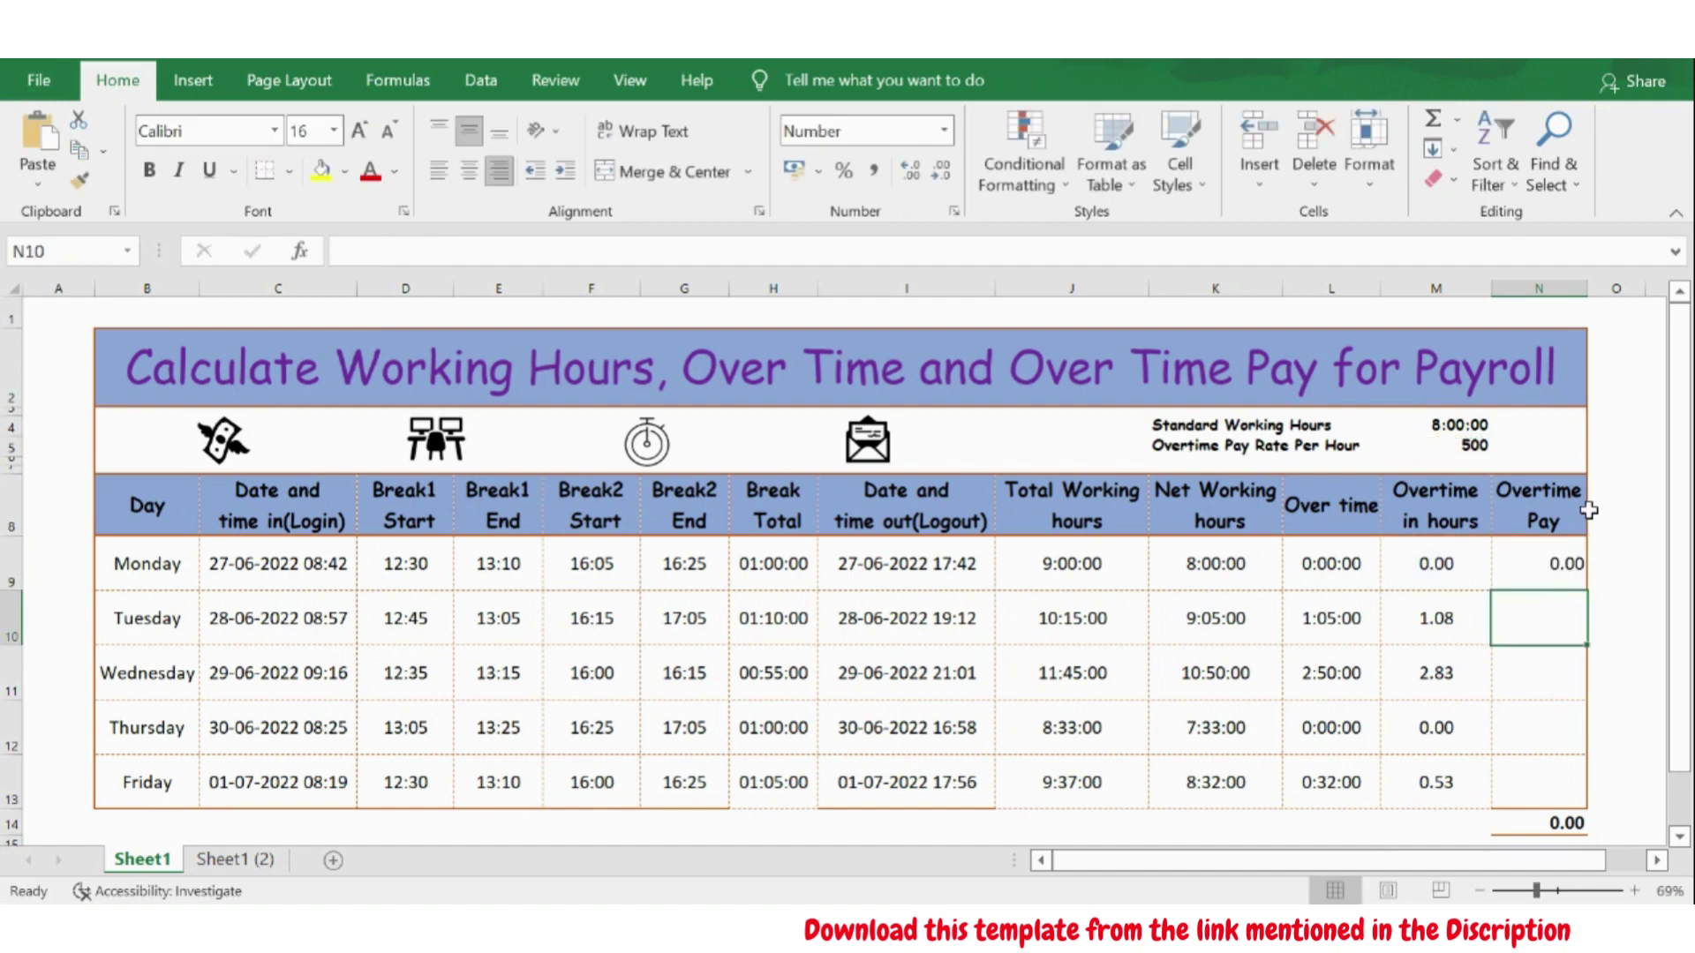
{"action": "left_click", "coordinate": [1576, 565]}
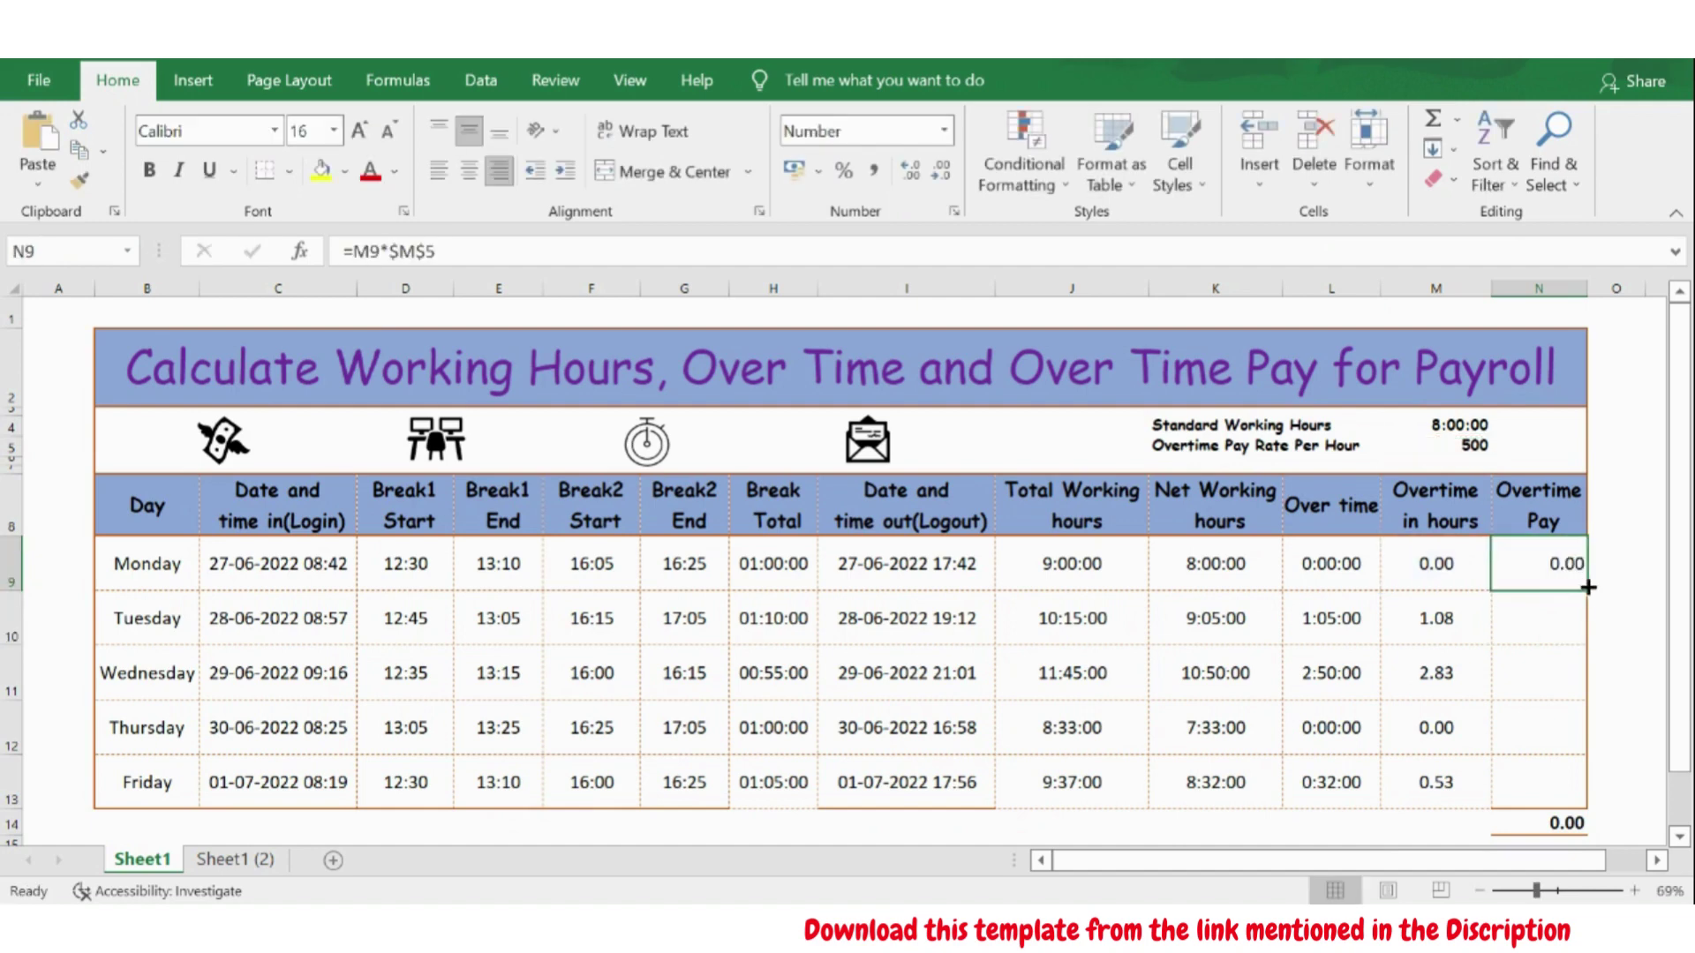
{"action": "double_click", "coordinate": [1588, 589]}
{"action": "left_click", "coordinate": [1563, 616]}
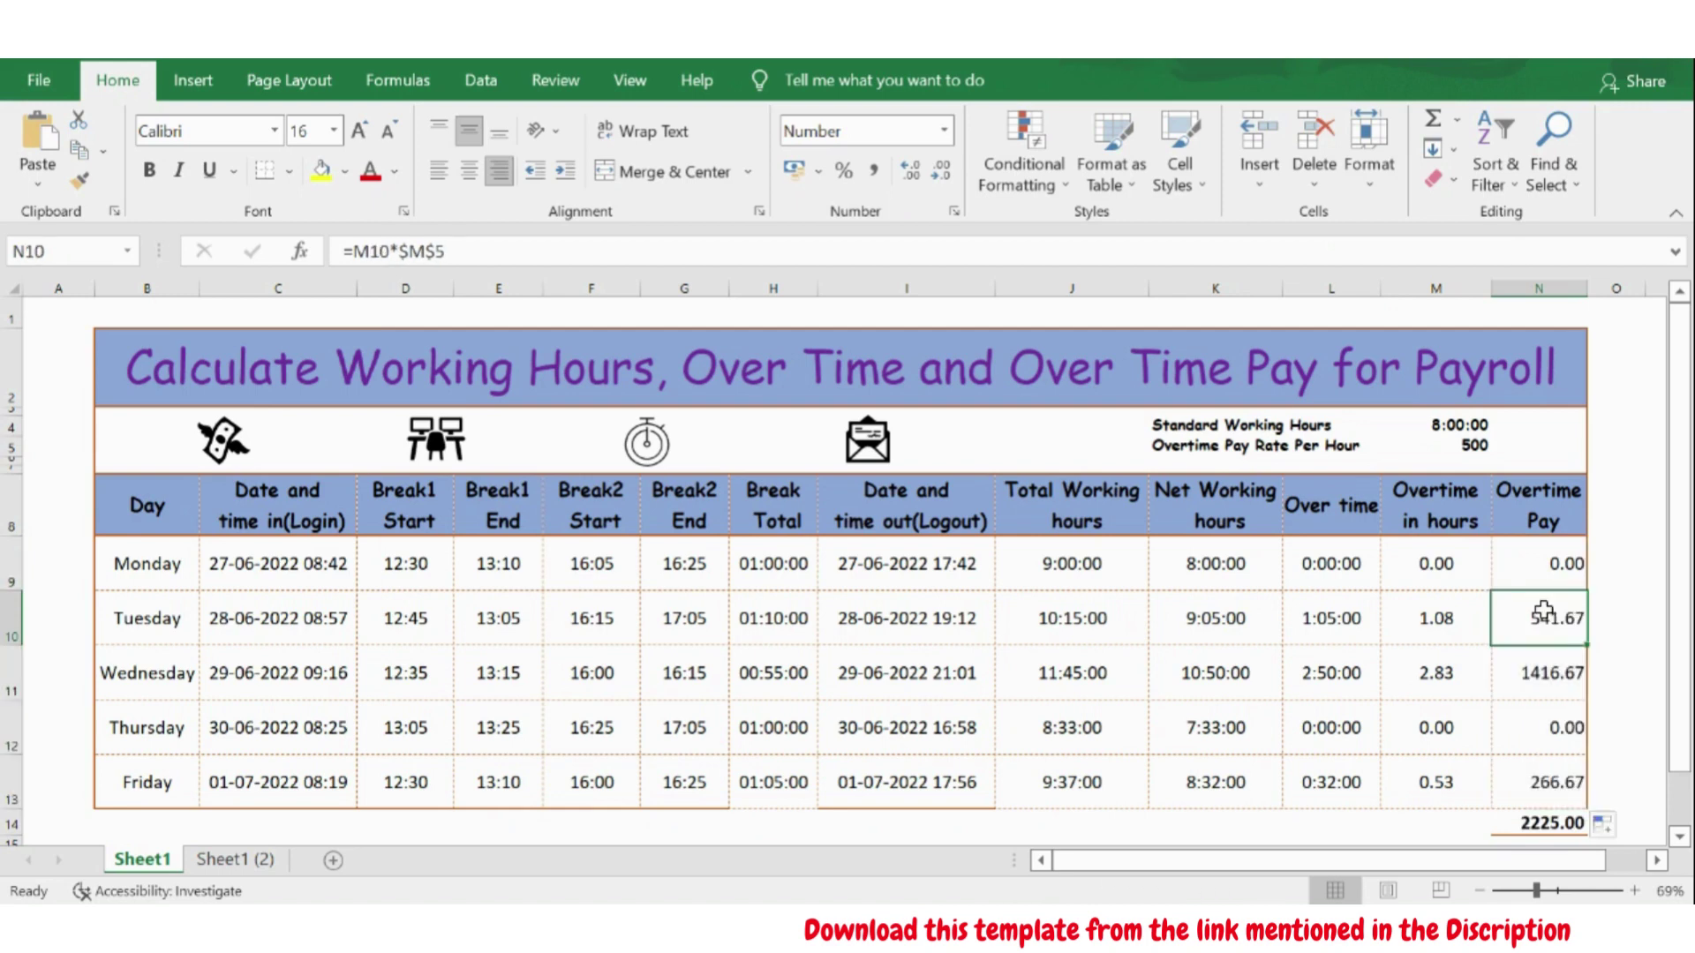
{"action": "left_click", "coordinate": [1467, 615]}
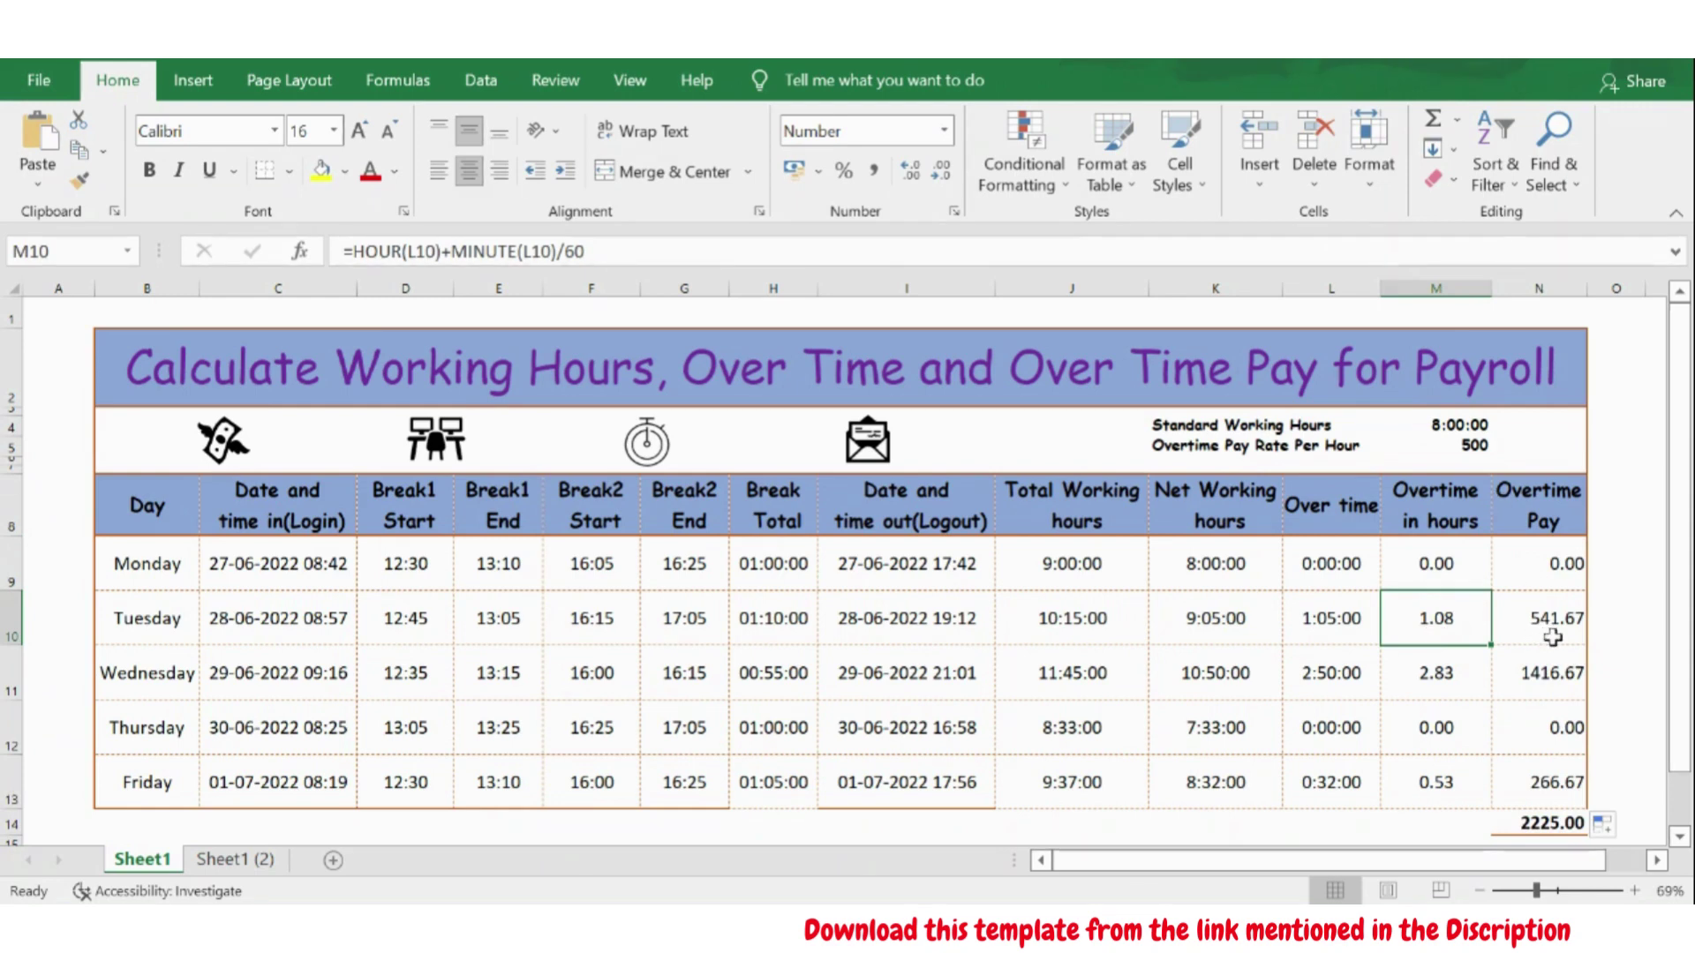
{"action": "left_click", "coordinate": [1457, 680]}
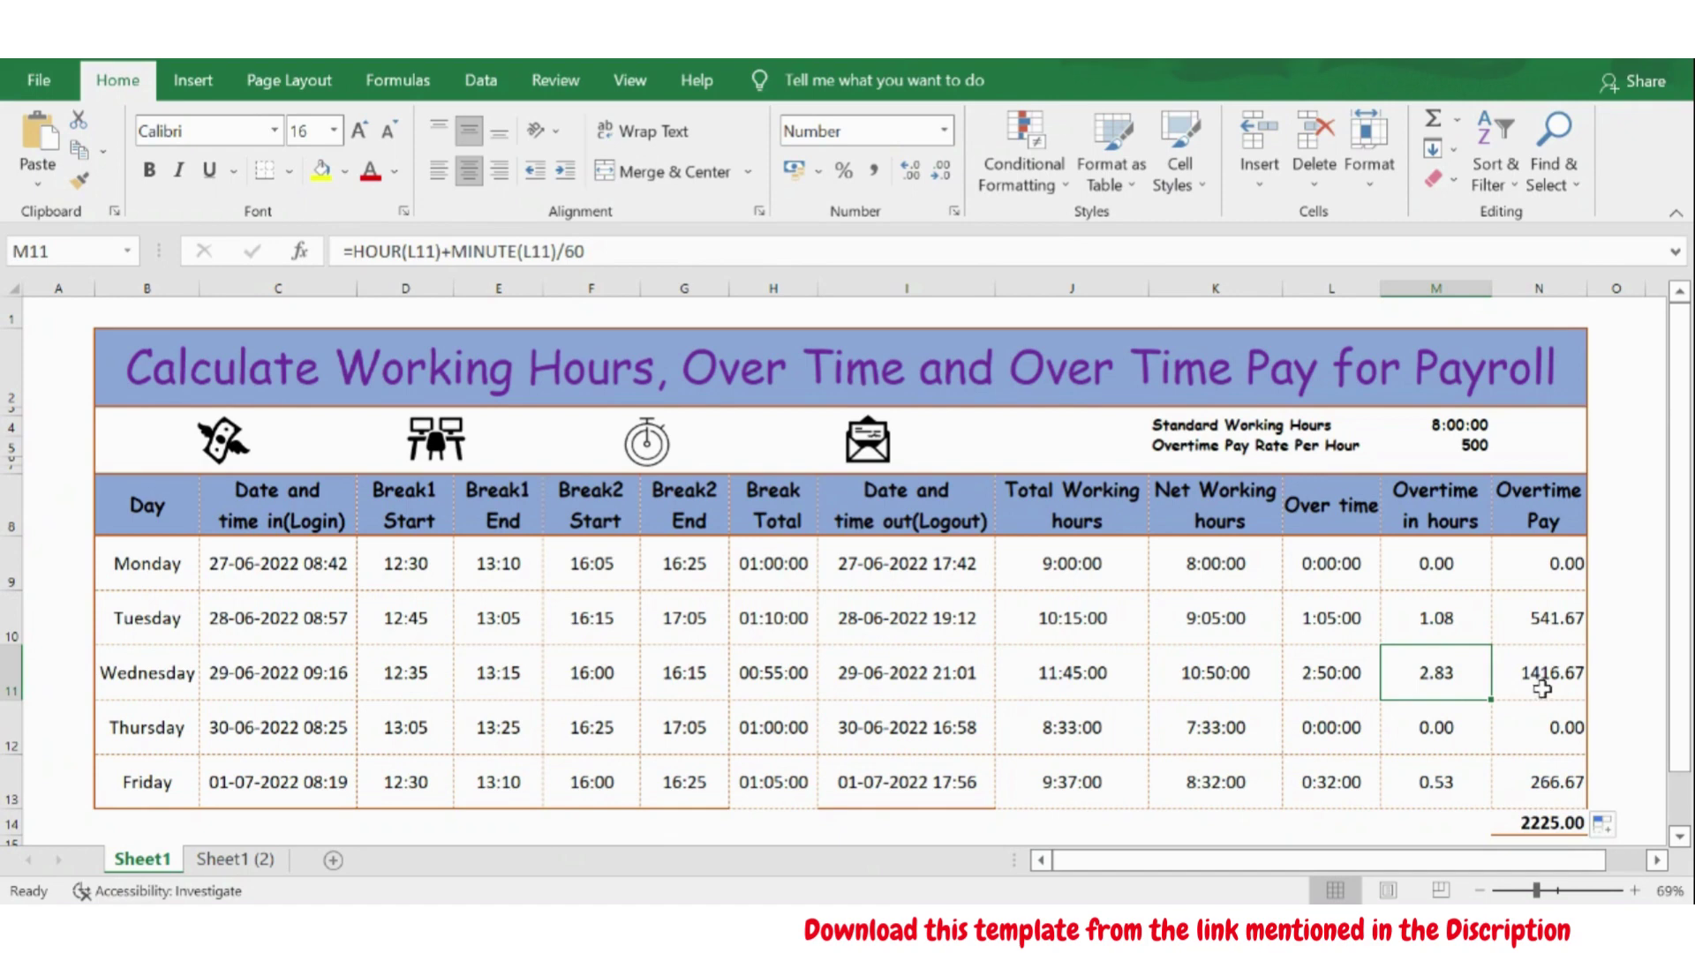
{"action": "left_click", "coordinate": [1562, 767]}
{"action": "left_click", "coordinate": [1547, 826]}
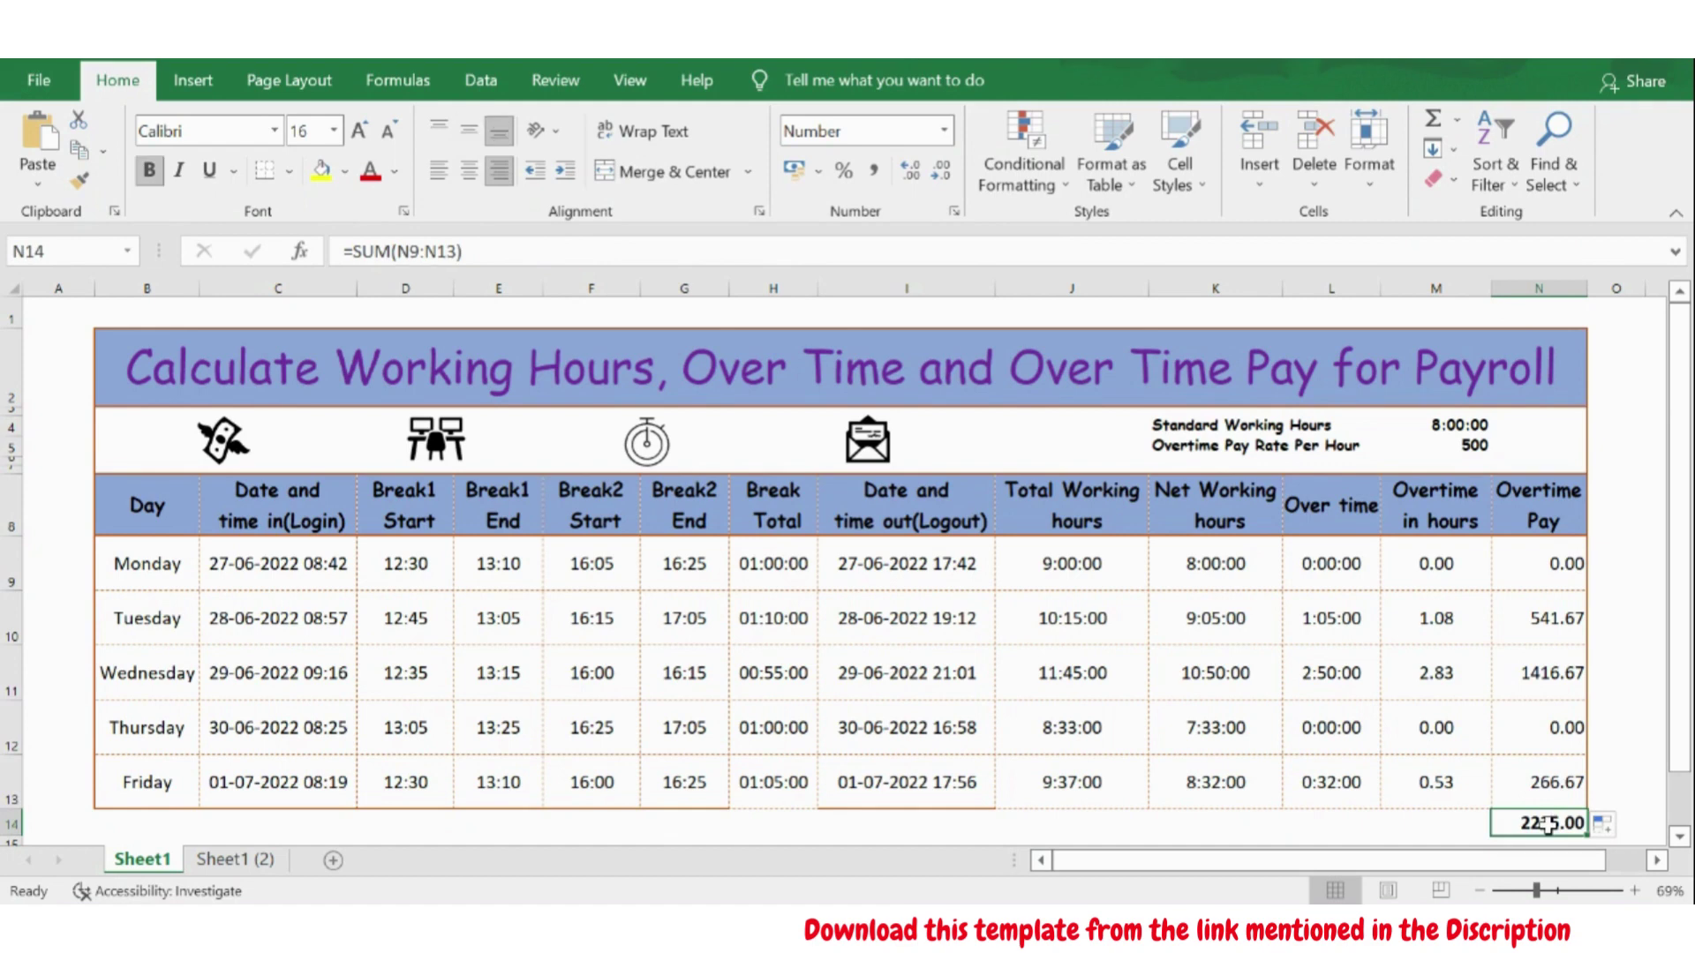
{"action": "key", "text": "F2"}
{"action": "key", "text": "Return"}
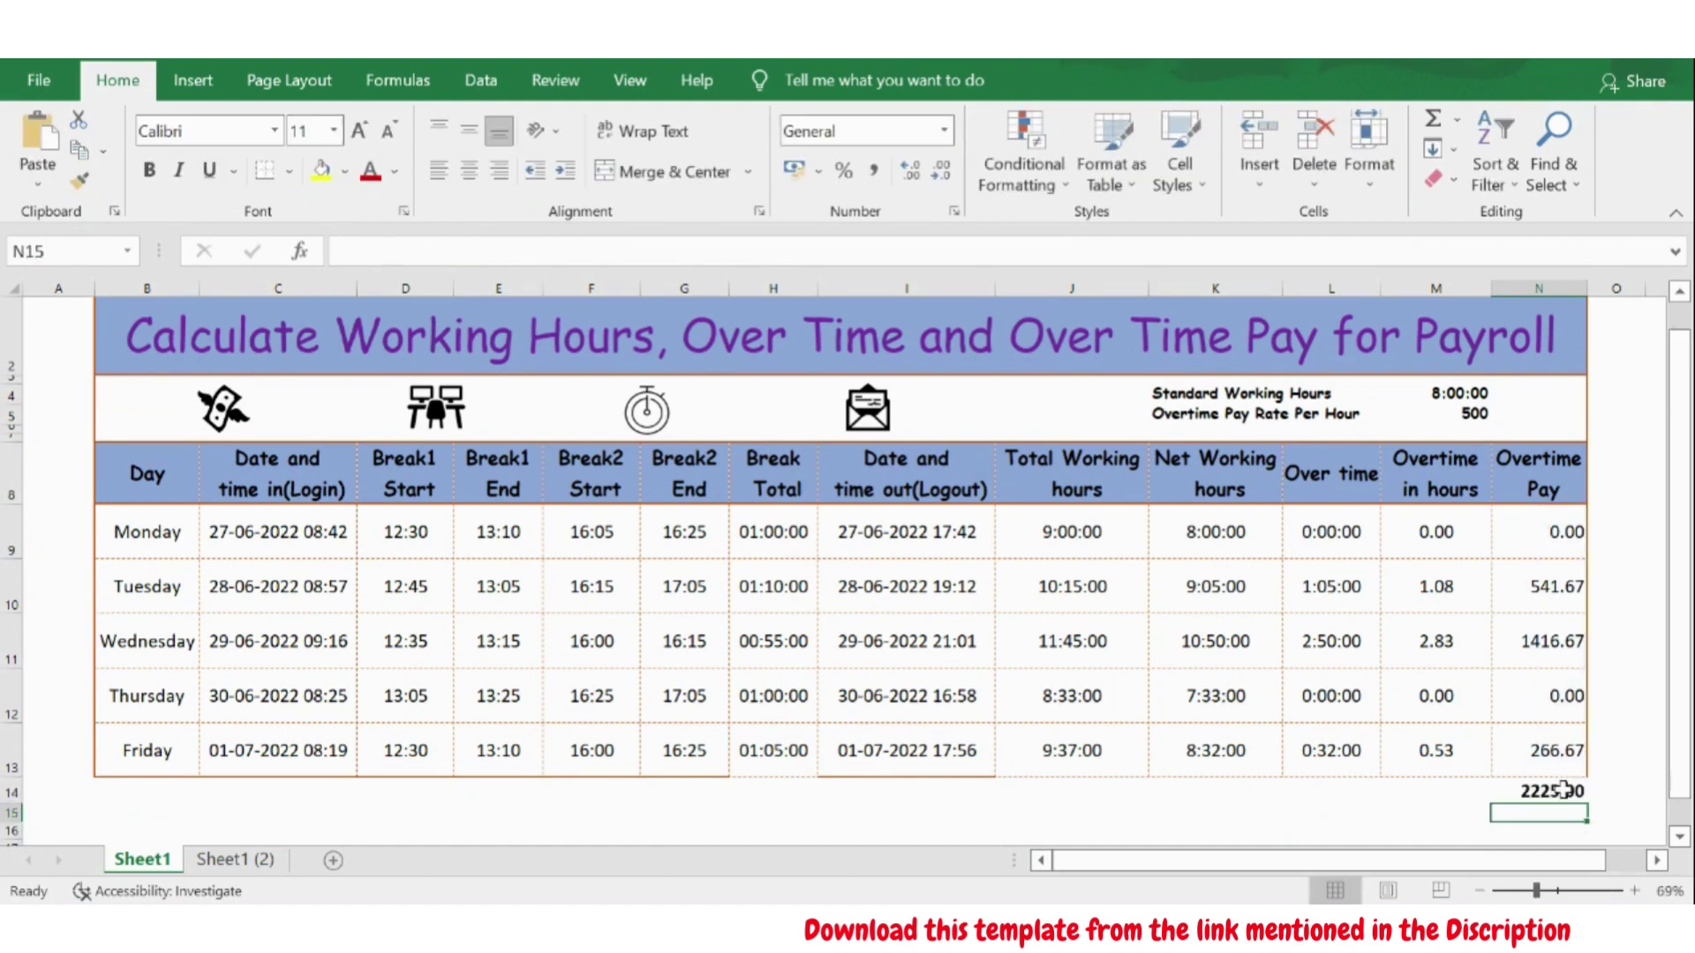